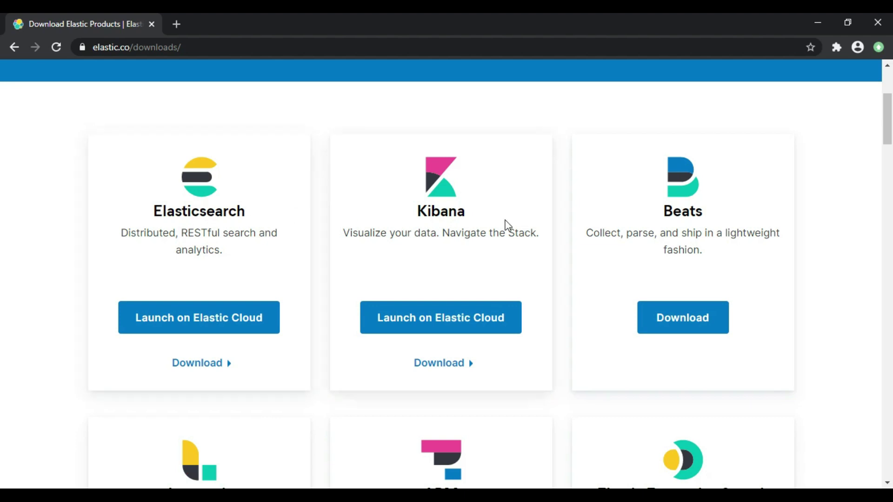
Step: Download the Windows archive of Elasticsearch 7.9.3 from the Elastic products download page
{"action": "scroll", "coordinate": [594, 253], "scroll_direction": "down", "scroll_amount": 3}
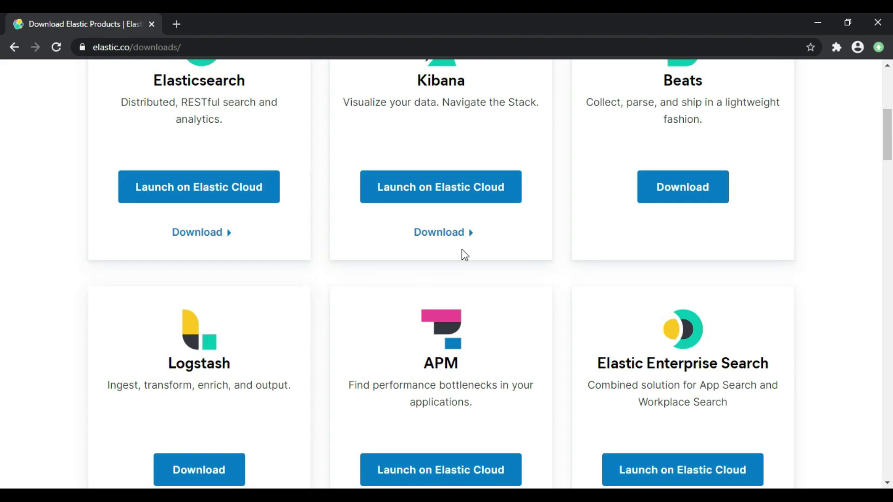
{"action": "scroll", "coordinate": [462, 249], "scroll_direction": "up", "scroll_amount": 1}
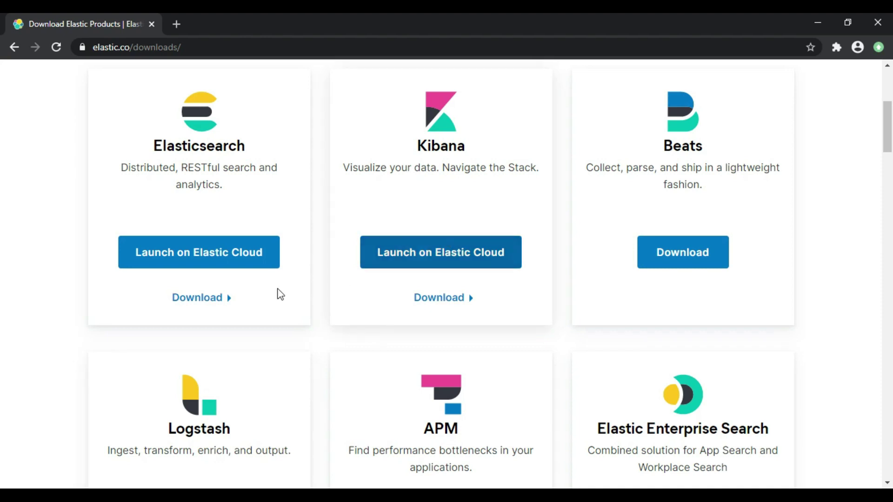
{"action": "left_click", "coordinate": [207, 299]}
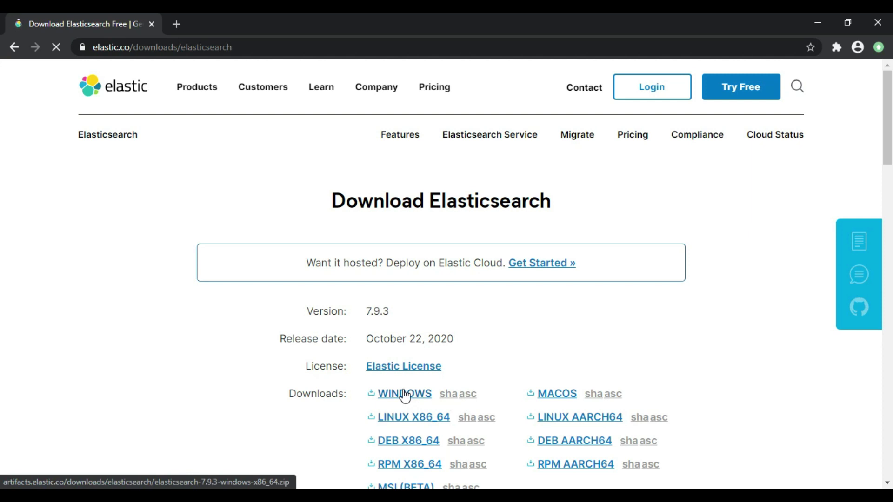
{"action": "scroll", "coordinate": [593, 317], "scroll_direction": "down", "scroll_amount": 1}
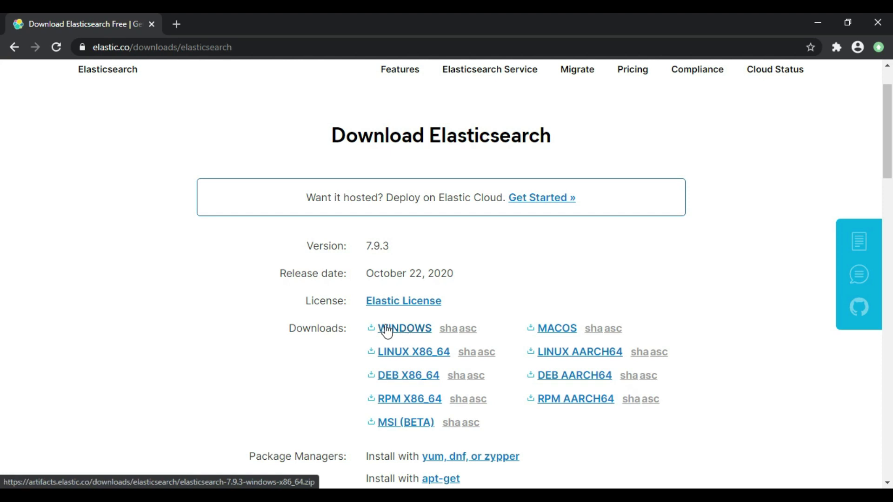
{"action": "left_click", "coordinate": [402, 330]}
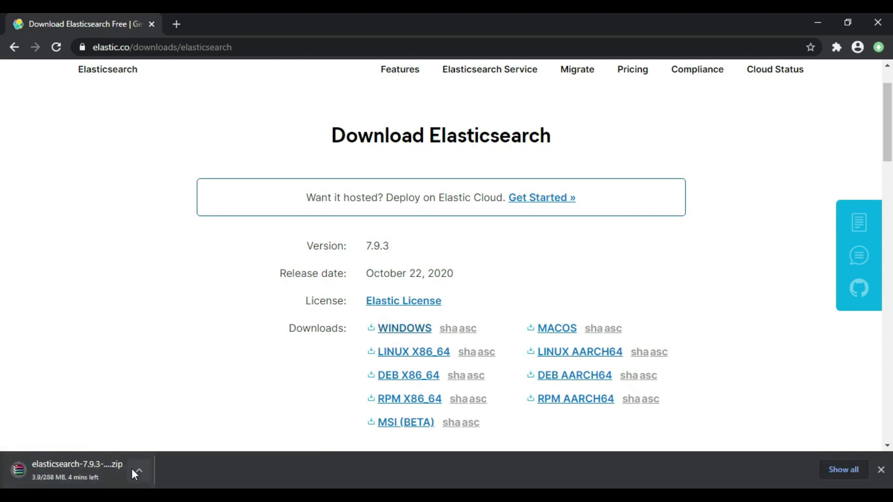
Step: Return to the Elastic products page and open the Kibana and Logstash download pages in new tabs
{"action": "left_click", "coordinate": [14, 46]}
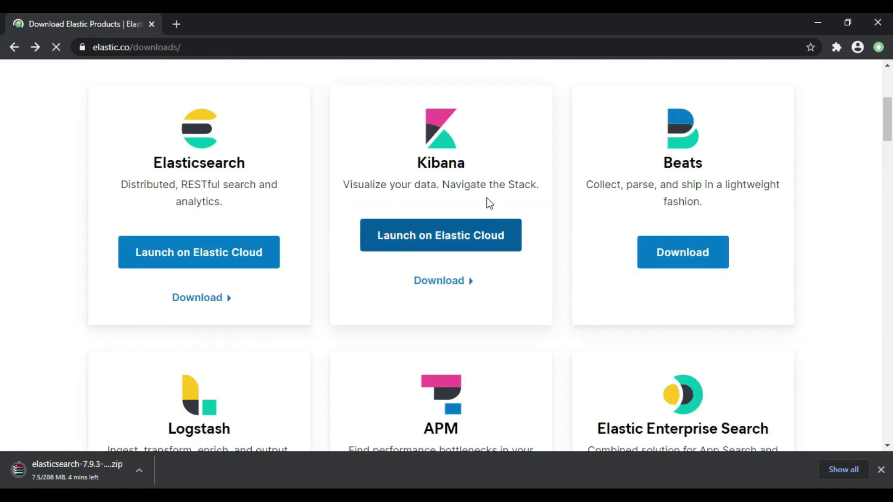
{"action": "right_click", "coordinate": [439, 323]}
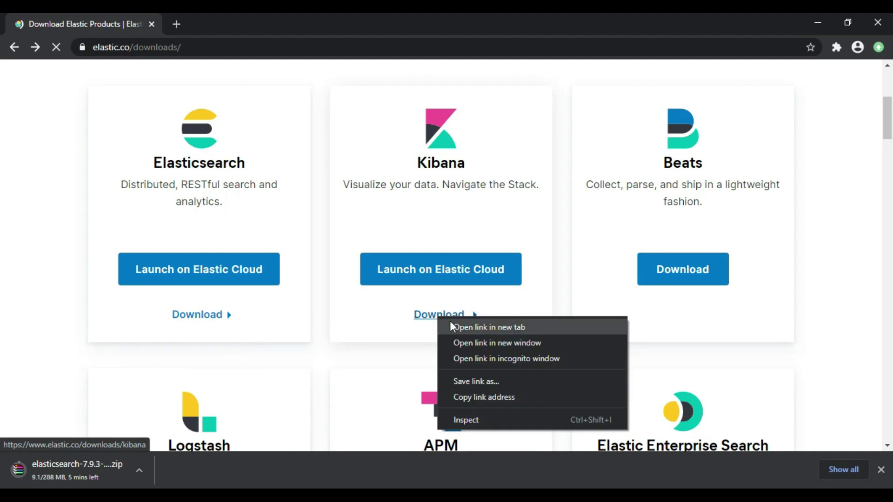
{"action": "left_click", "coordinate": [444, 326]}
{"action": "scroll", "coordinate": [172, 372], "scroll_direction": "down", "scroll_amount": 4}
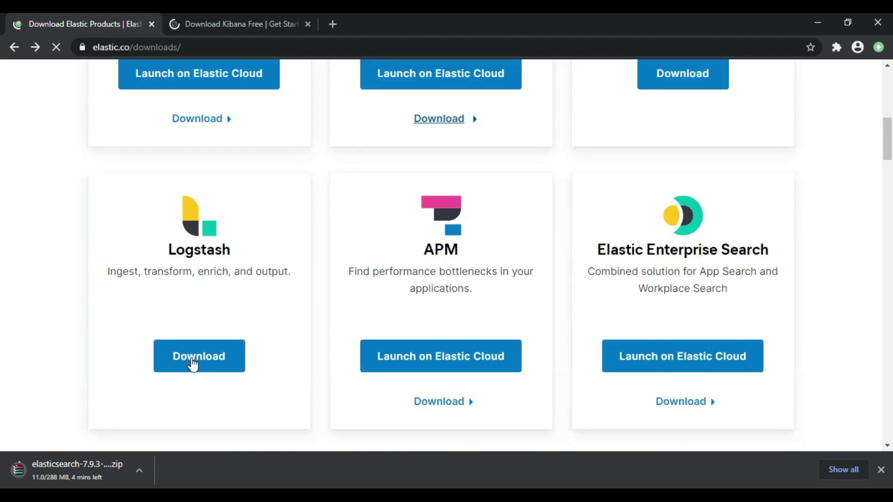
{"action": "right_click", "coordinate": [194, 364]}
{"action": "left_click", "coordinate": [204, 372]}
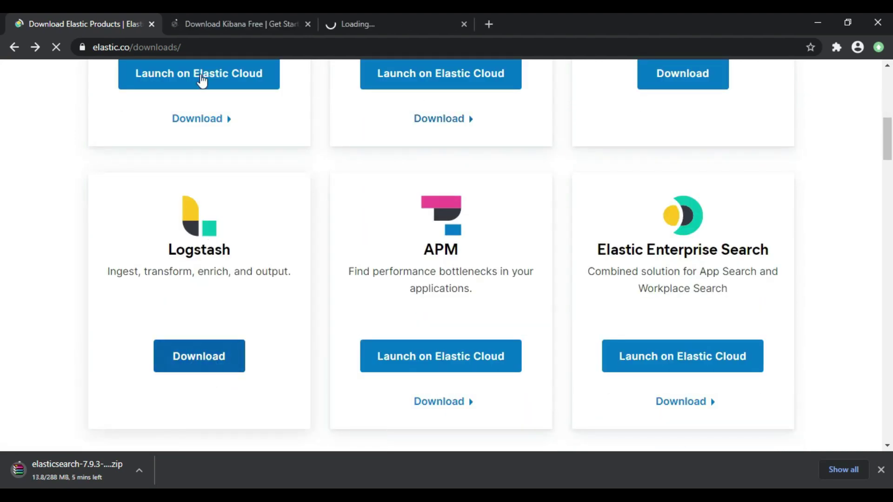
Step: Download the Windows archive of Kibana from its download page and check that its version matches Elasticsearch
{"action": "left_click", "coordinate": [218, 24]}
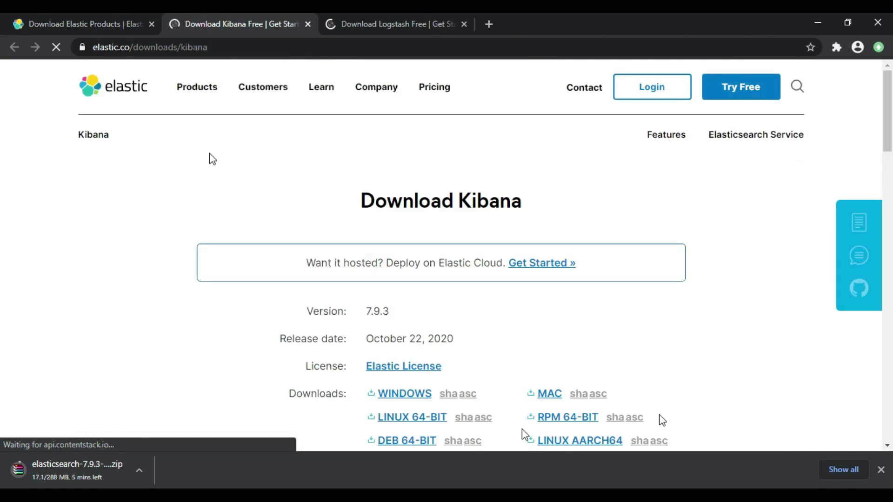
{"action": "left_click", "coordinate": [403, 396]}
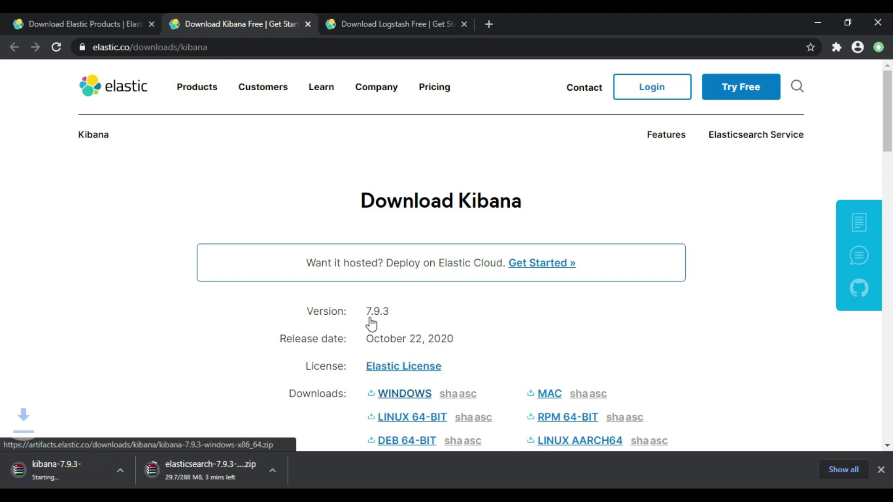
{"action": "left_click_drag", "start_coordinate": [366, 311], "coordinate": [392, 315]}
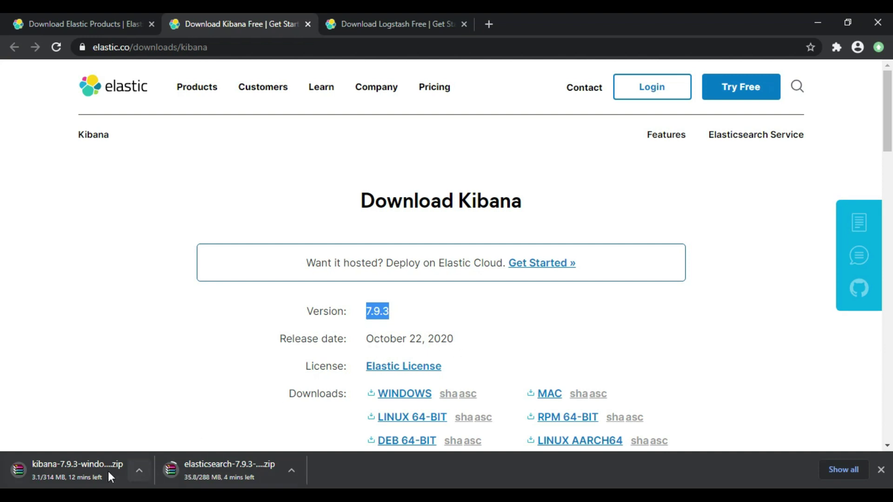
Step: Download the ZIP archive of Logstash 7.9.3 from its download page
{"action": "left_click", "coordinate": [390, 29]}
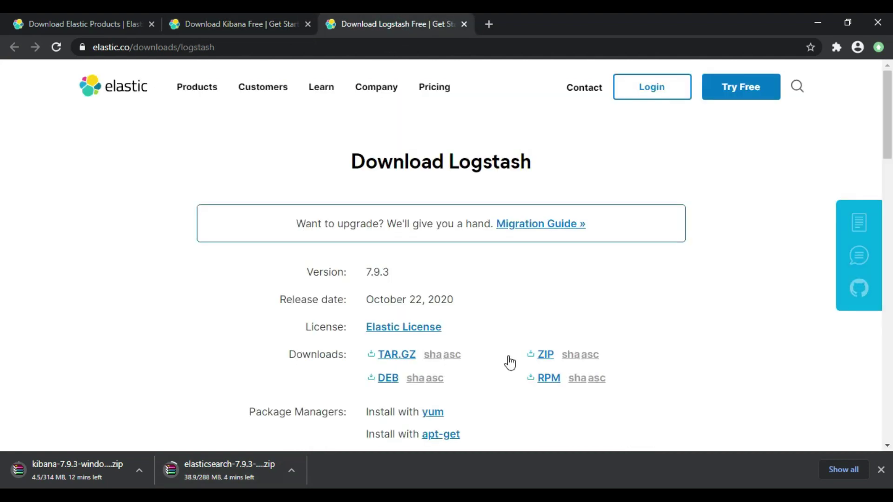
{"action": "scroll", "coordinate": [486, 353], "scroll_direction": "down", "scroll_amount": 1}
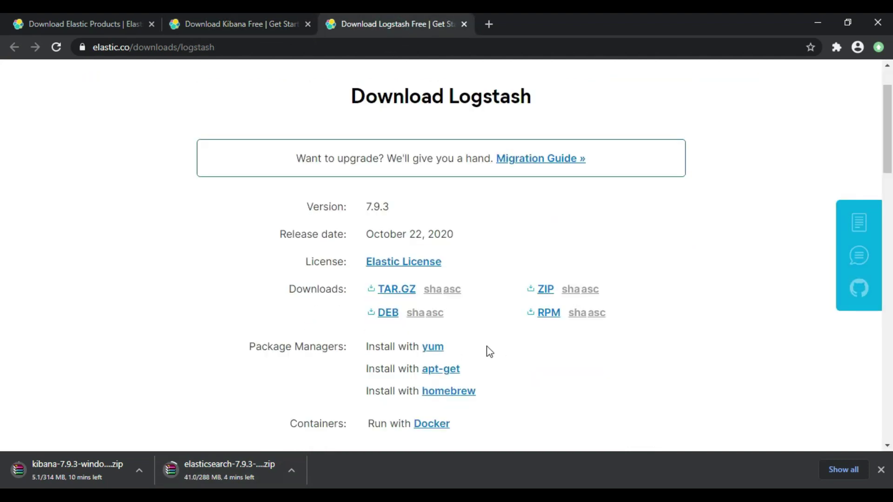
{"action": "left_click", "coordinate": [549, 295]}
{"action": "double_click", "coordinate": [377, 206]}
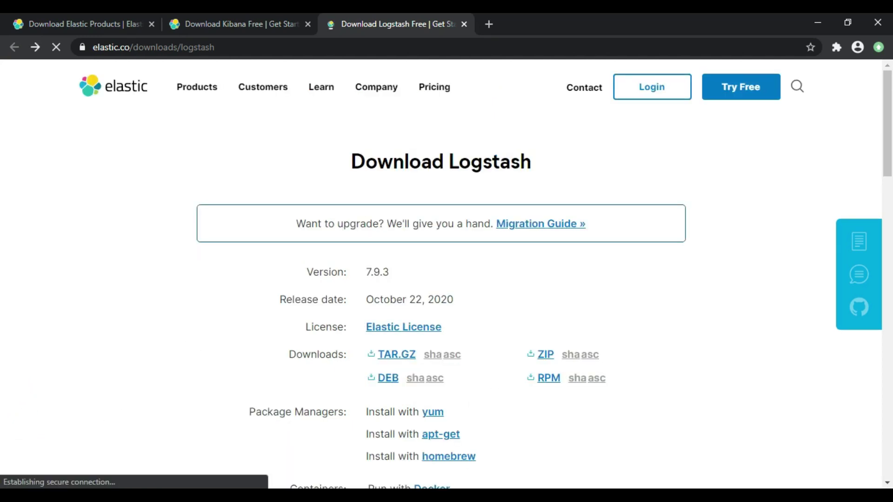
Step: Switch to File Explorer and paste the Elasticsearch, Kibana and Logstash archives from Downloads into C:\Tools
{"action": "left_click", "coordinate": [273, 450]}
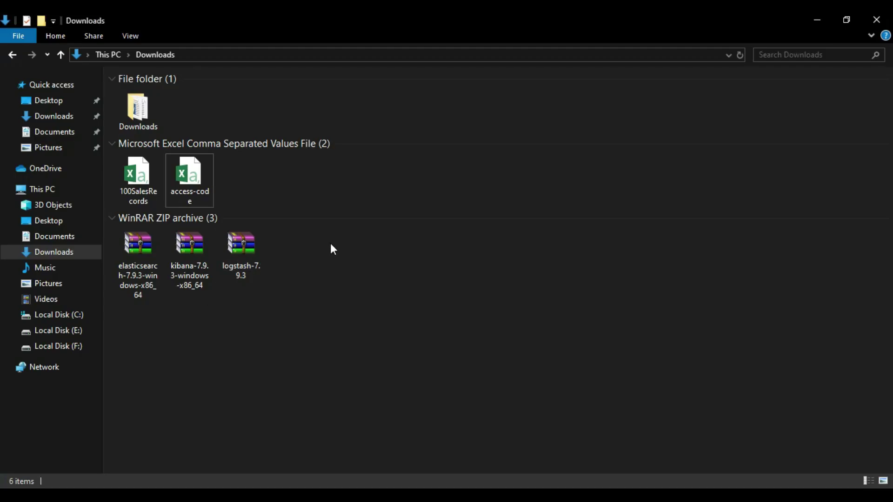
{"action": "left_click_drag", "start_coordinate": [325, 252], "coordinate": [115, 263]}
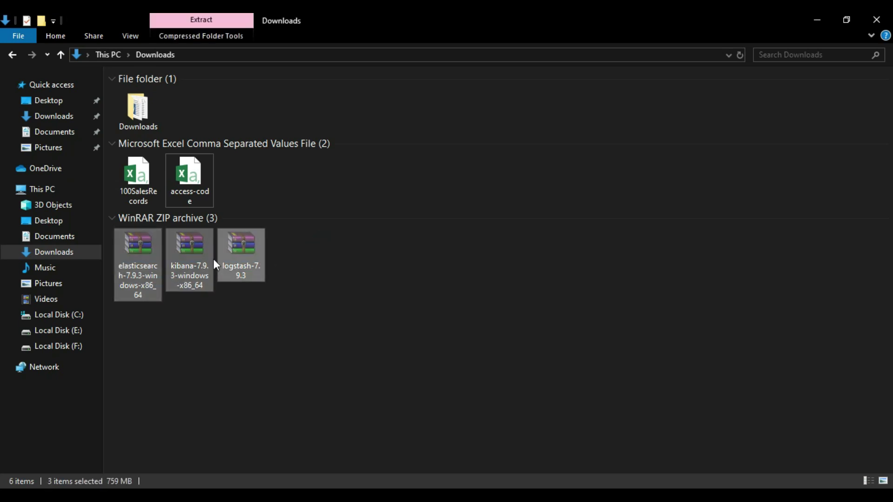
{"action": "left_click", "coordinate": [68, 320]}
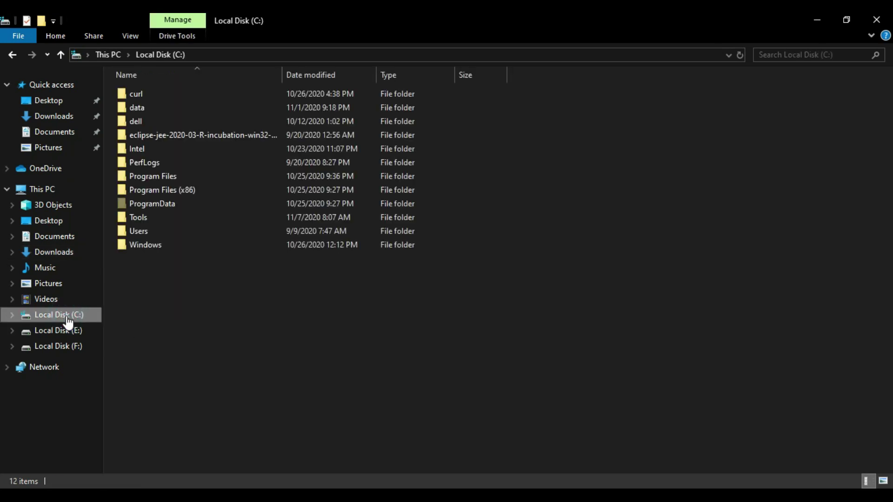
{"action": "double_click", "coordinate": [137, 218]}
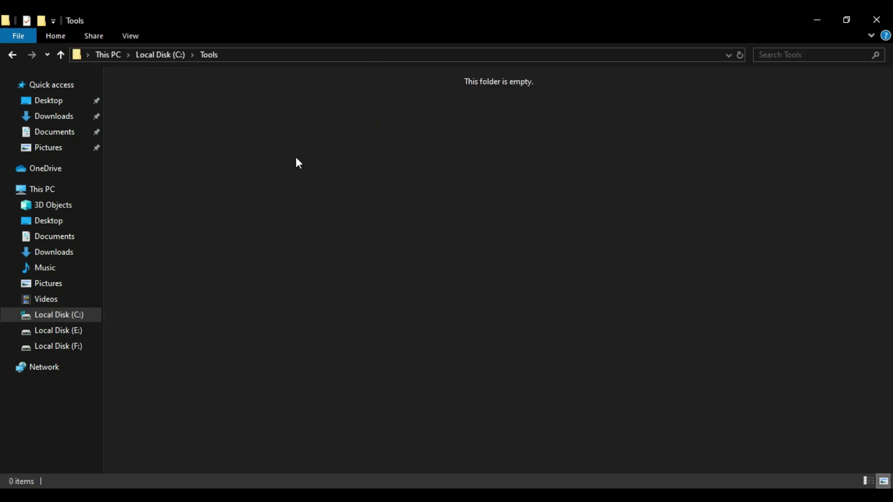
{"action": "key", "text": "ctrl+v"}
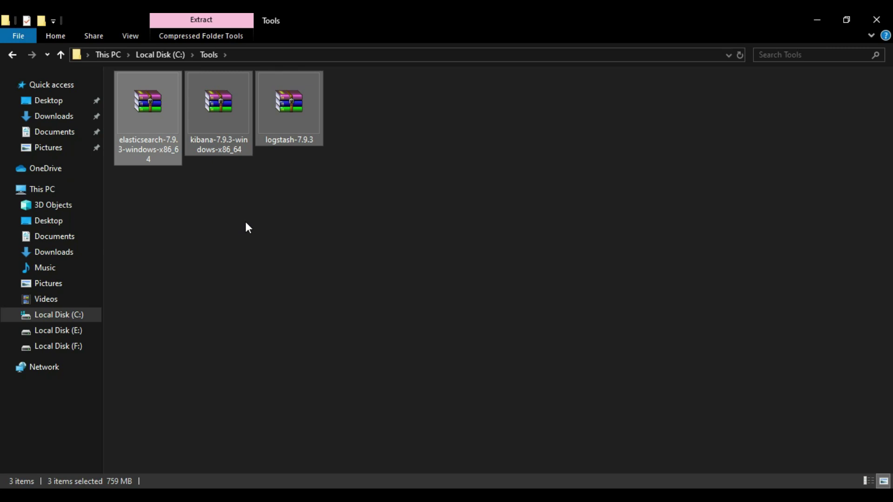
{"action": "left_click", "coordinate": [295, 224]}
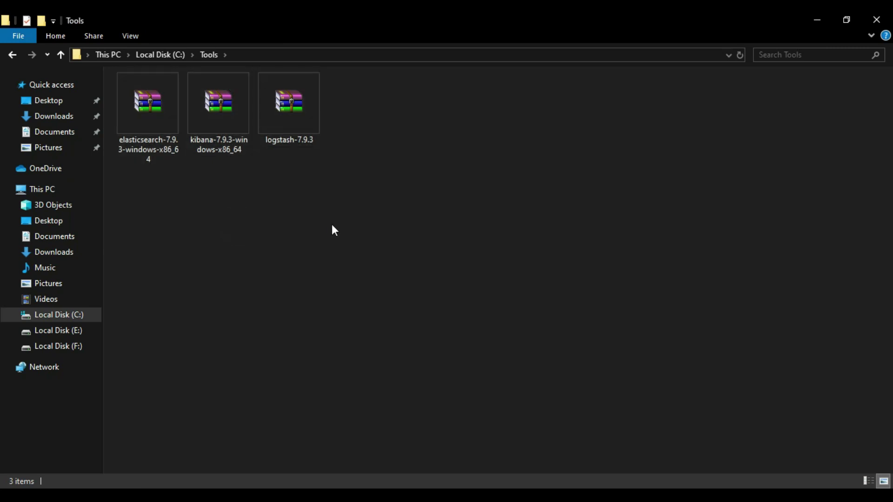
Step: Extract the elasticsearch-7.9.3-windows-x86_64 and kibana-7.9.3-windows-x86_64 archives directly into the Tools folder
{"action": "left_click", "coordinate": [153, 116]}
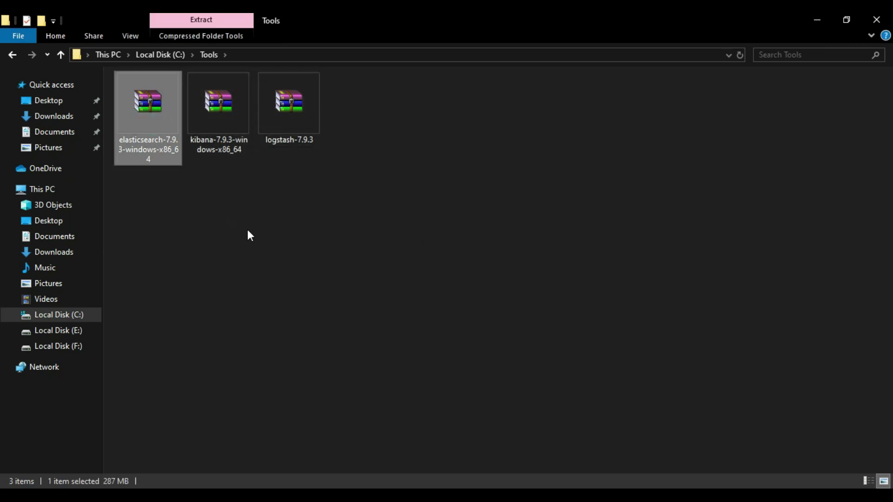
{"action": "right_click", "coordinate": [147, 110]}
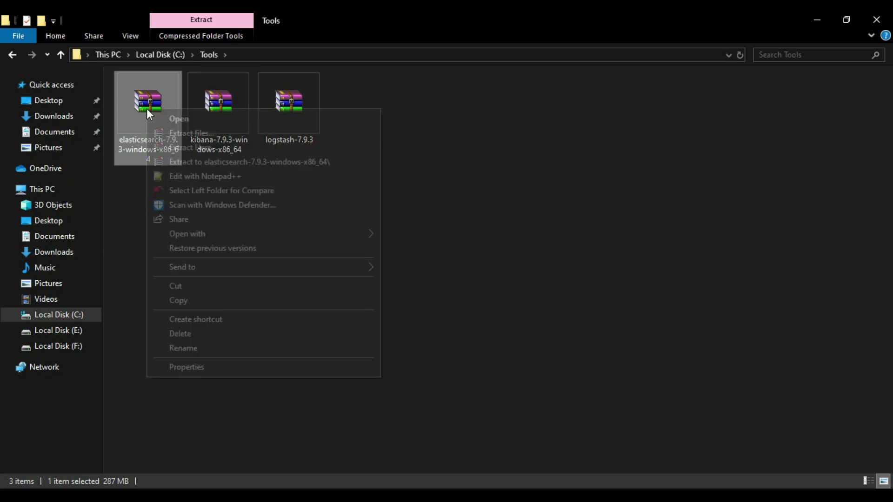
{"action": "left_click", "coordinate": [189, 146]}
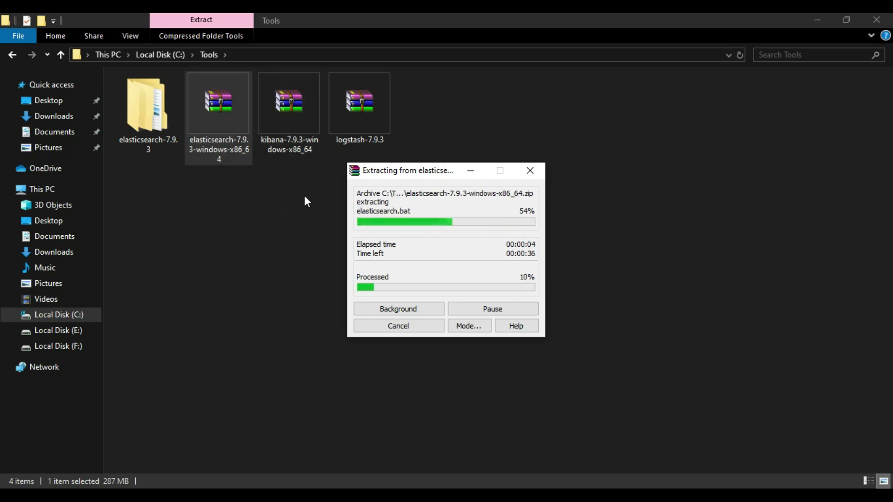
{"action": "left_click", "coordinate": [281, 124]}
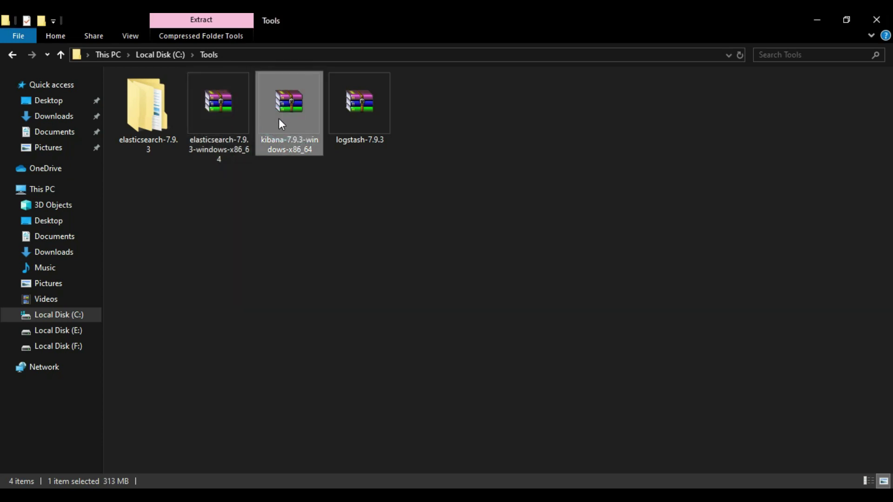
{"action": "right_click", "coordinate": [282, 124]}
{"action": "left_click", "coordinate": [319, 158]}
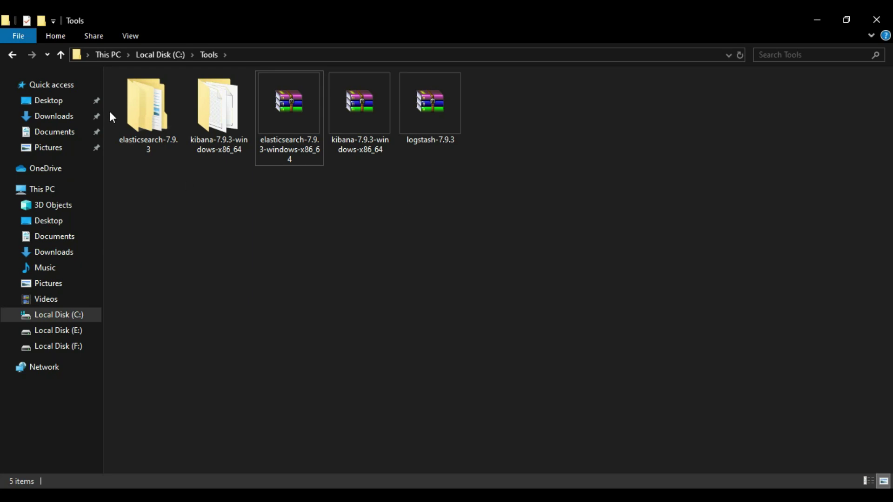
Step: Open a command prompt in C:\Tools\elasticsearch-7.9.3\bin
{"action": "double_click", "coordinate": [144, 114]}
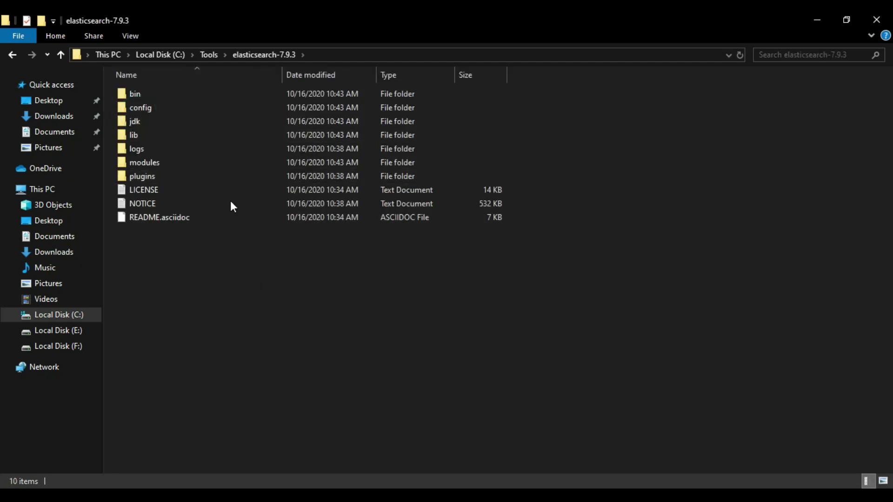
{"action": "double_click", "coordinate": [143, 93]}
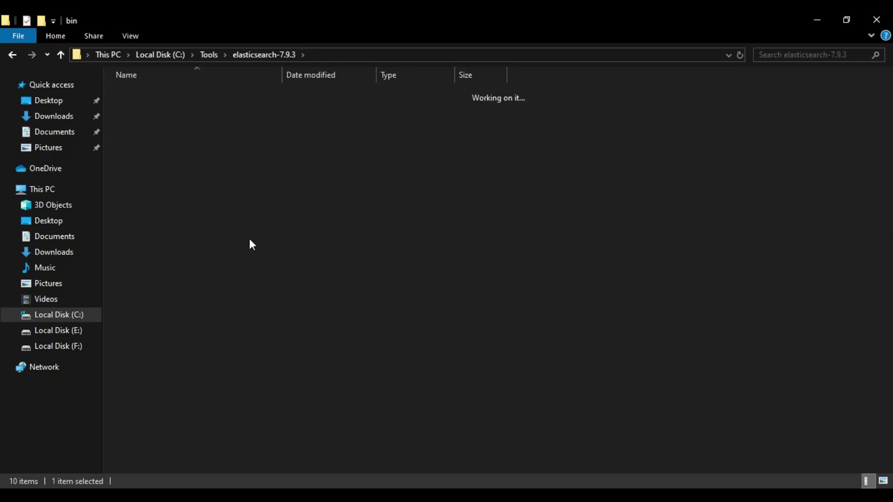
{"action": "left_click", "coordinate": [381, 51]}
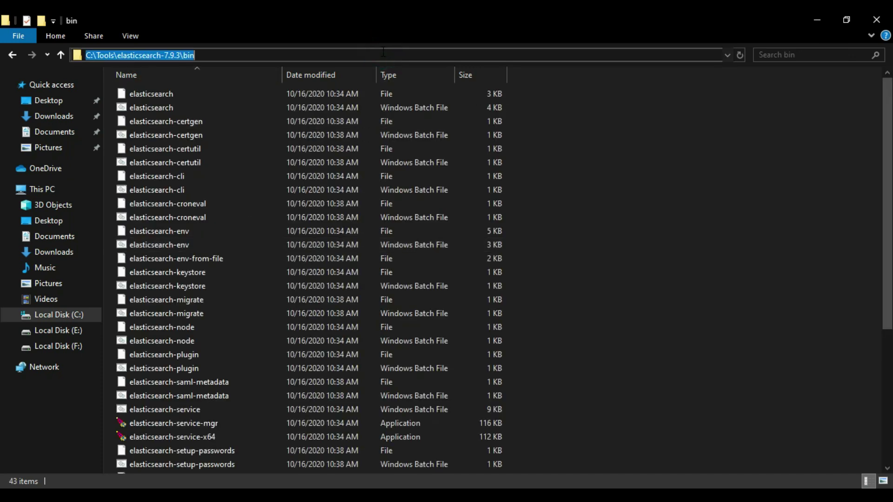
{"action": "type", "text": "cmd"}
{"action": "key", "text": "Return"}
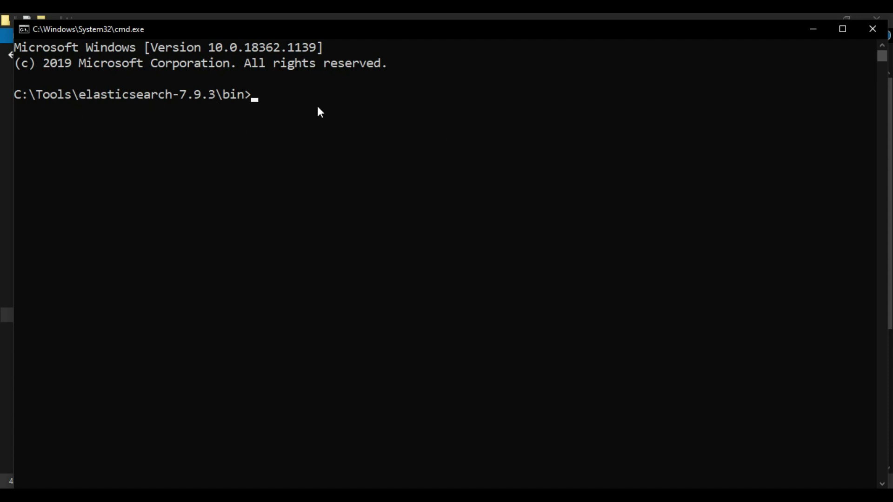
Step: Run elasticsearch.bat and examine its startup log in the maximized console for the HTTP publish address and node status
{"action": "type", "text": "elasticsearch."}
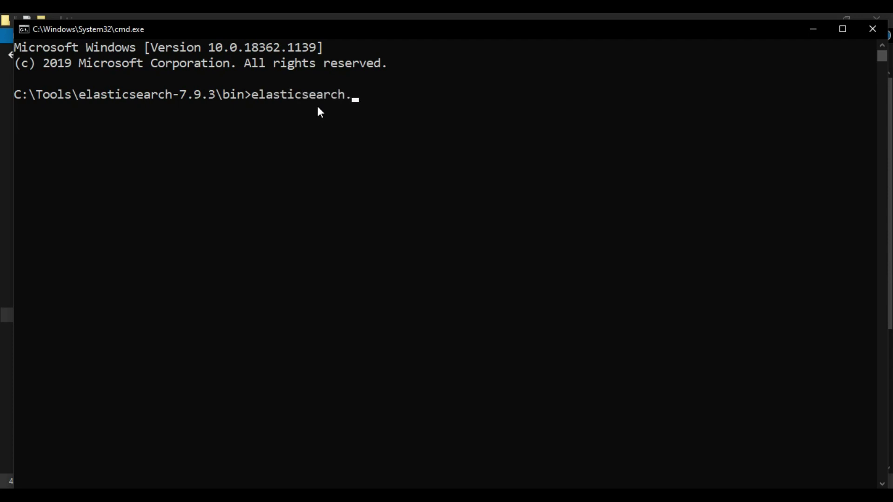
{"action": "type", "text": "bat"}
{"action": "key", "text": "Return"}
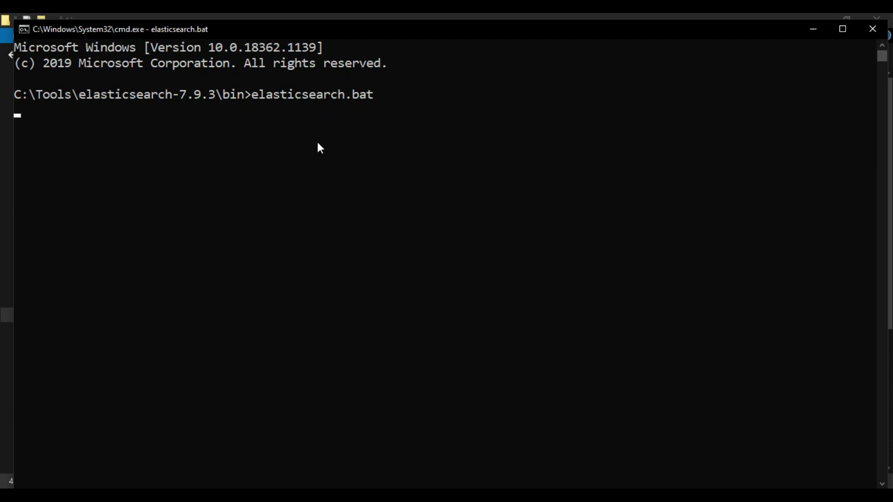
{"action": "key", "text": "super+Up"}
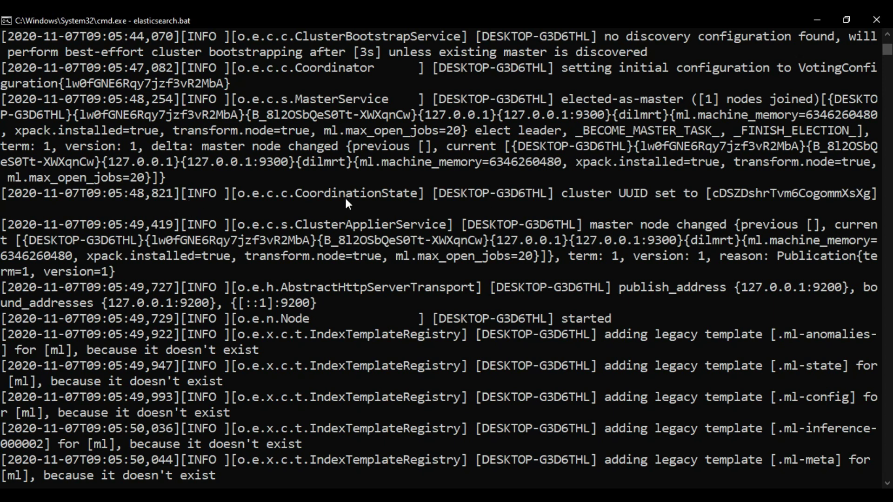
{"action": "scroll", "coordinate": [469, 188], "scroll_direction": "up", "scroll_amount": 3}
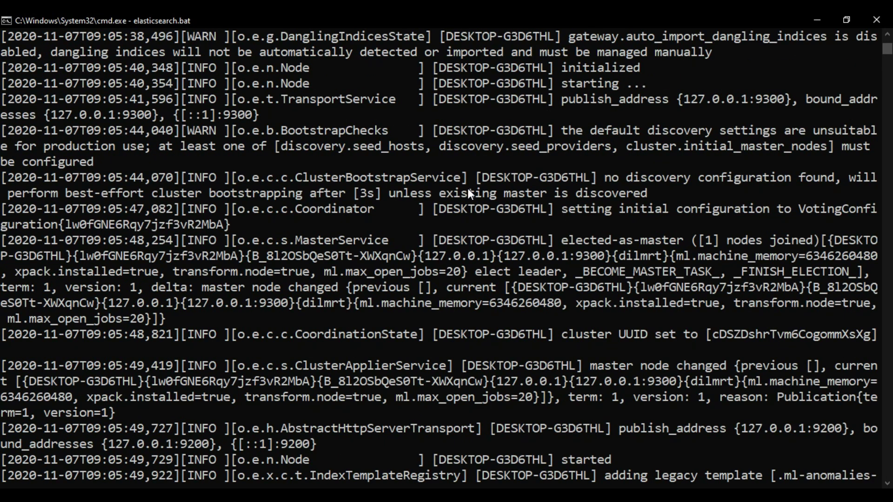
{"action": "scroll", "coordinate": [595, 247], "scroll_direction": "down", "scroll_amount": 2}
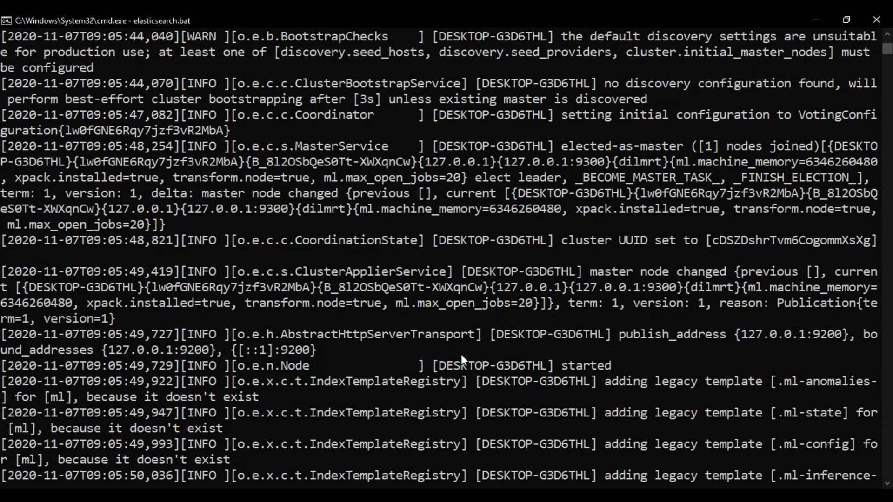
Step: Examine the Elasticsearch startup log for the node's name and started status and the HTTP publish address and port
{"action": "left_click_drag", "start_coordinate": [37, 366], "coordinate": [629, 360]}
{"action": "left_click", "coordinate": [565, 363]}
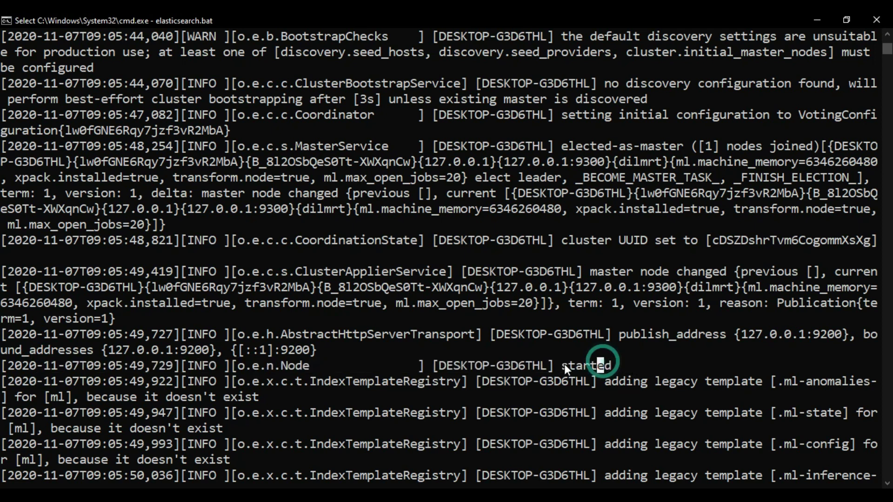
{"action": "left_click_drag", "start_coordinate": [563, 364], "coordinate": [632, 364]}
{"action": "left_click_drag", "start_coordinate": [434, 365], "coordinate": [522, 366]}
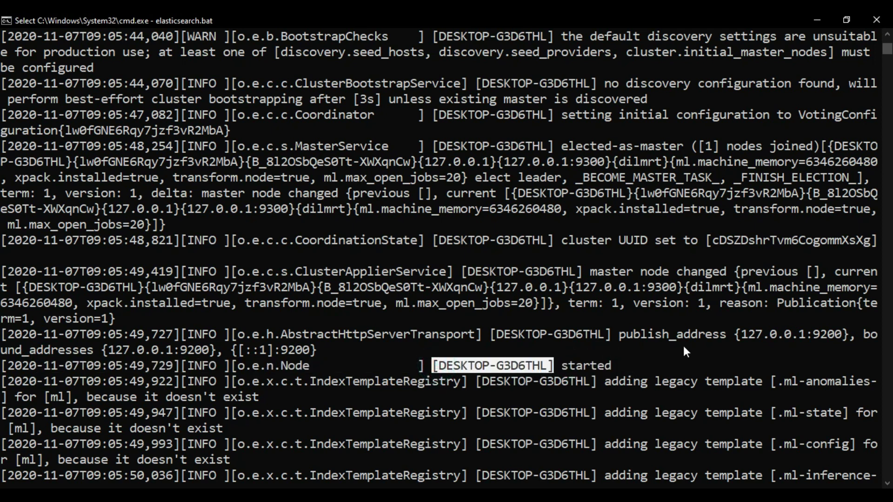
{"action": "left_click", "coordinate": [752, 340]}
{"action": "left_click_drag", "start_coordinate": [813, 335], "coordinate": [841, 335]}
{"action": "left_click_drag", "start_coordinate": [744, 335], "coordinate": [801, 337]}
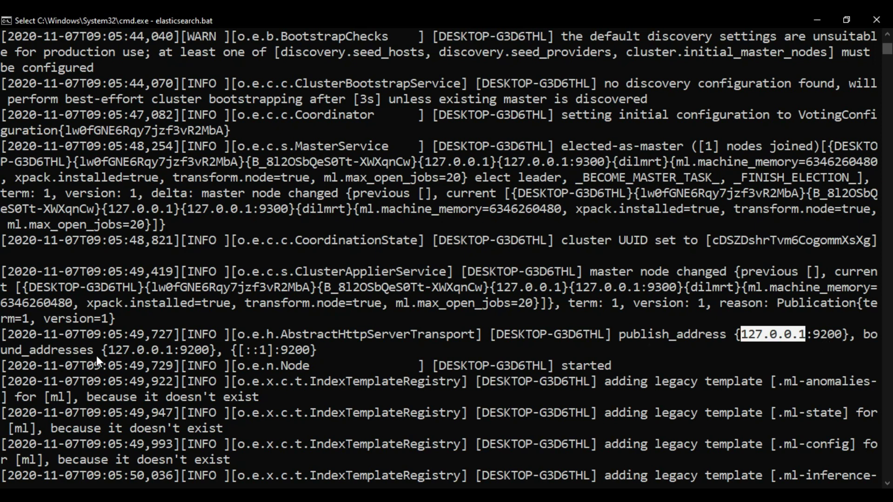
{"action": "scroll", "coordinate": [333, 354], "scroll_direction": "down", "scroll_amount": 3}
{"action": "scroll", "coordinate": [333, 353], "scroll_direction": "down", "scroll_amount": 4}
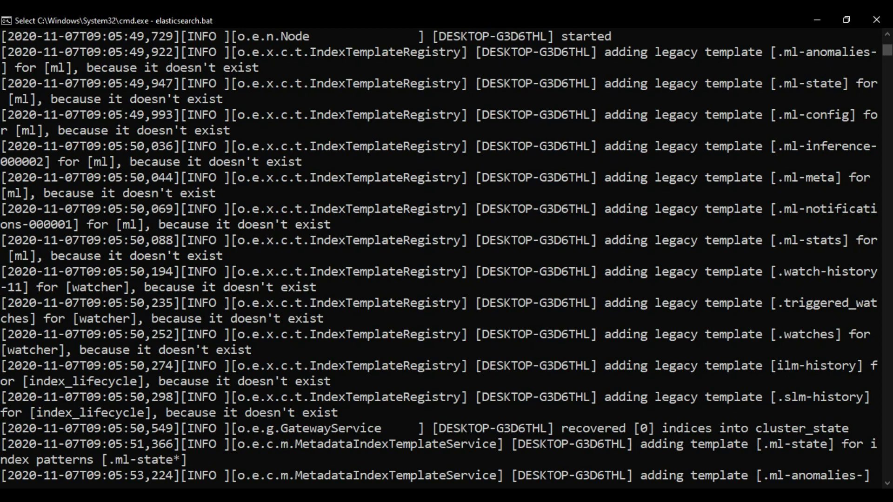
Step: Switch to Chrome, open localhost:9200 in a new tab and check the node name, cluster name and version number
{"action": "left_click", "coordinate": [402, 456]}
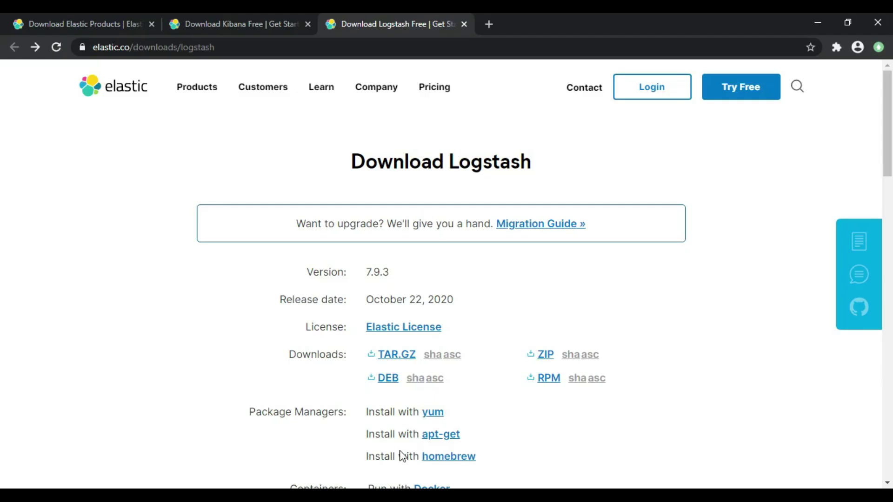
{"action": "left_click", "coordinate": [488, 24]}
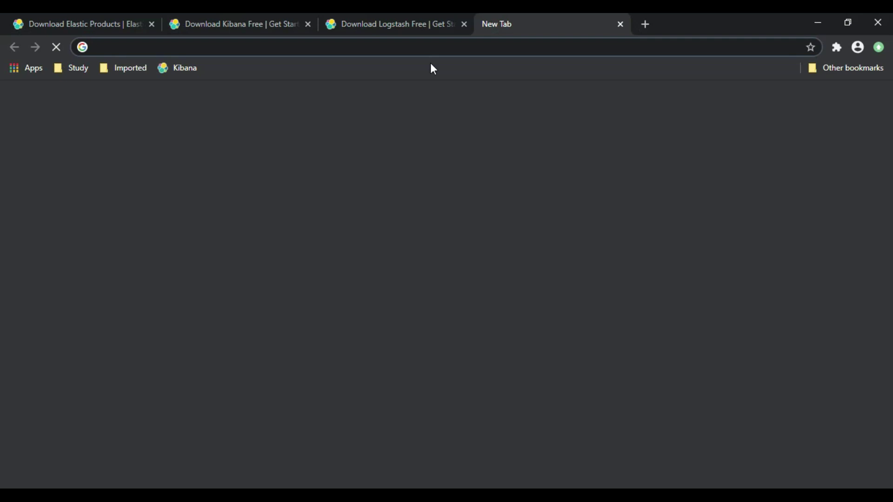
{"action": "type", "text": "localhost"}
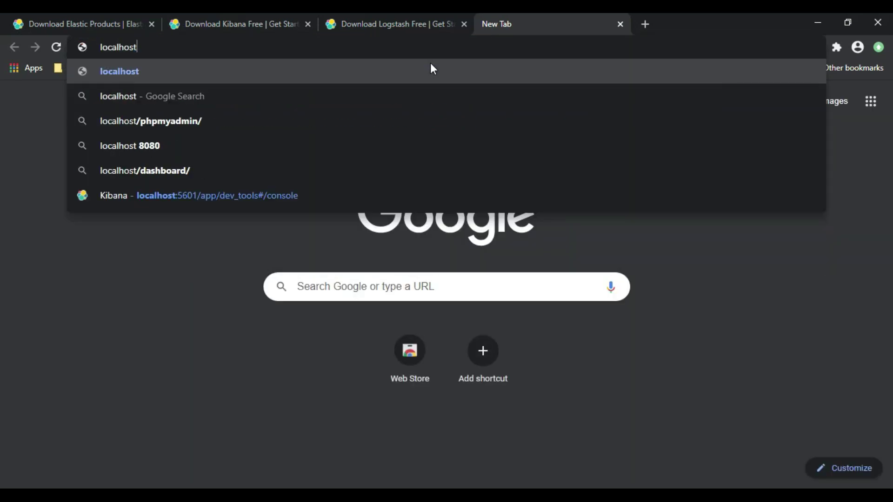
{"action": "type", "text": ":"}
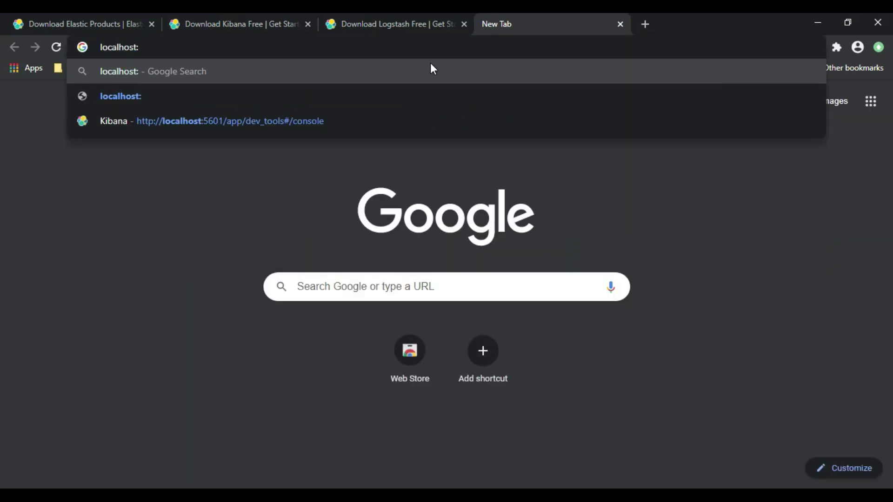
{"action": "type", "text": "9200"}
{"action": "key", "text": "Return"}
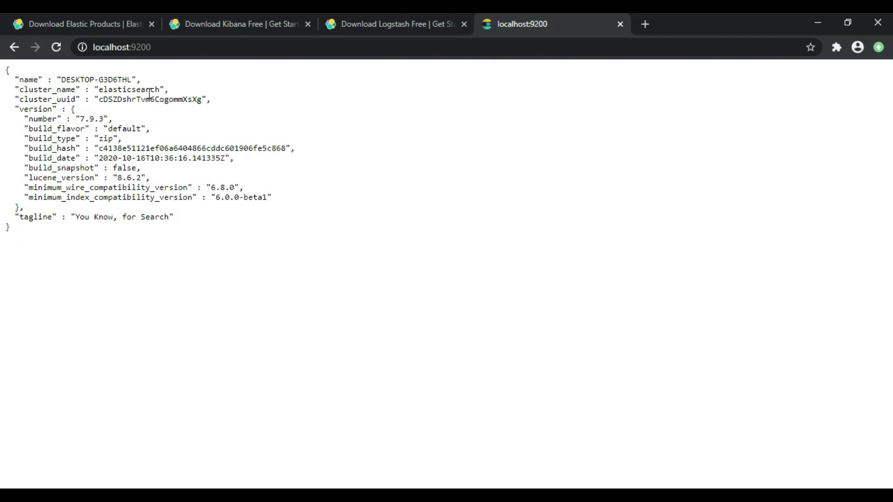
{"action": "left_click_drag", "start_coordinate": [43, 90], "coordinate": [218, 95]}
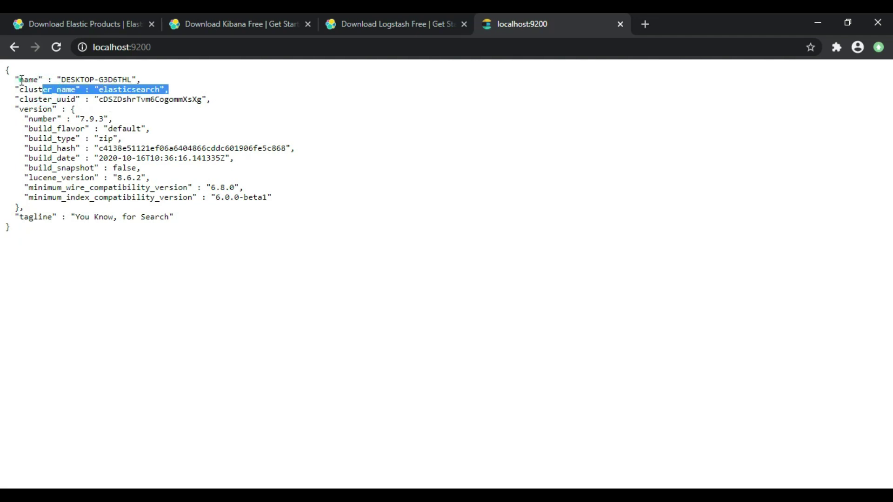
{"action": "left_click_drag", "start_coordinate": [21, 80], "coordinate": [127, 81]}
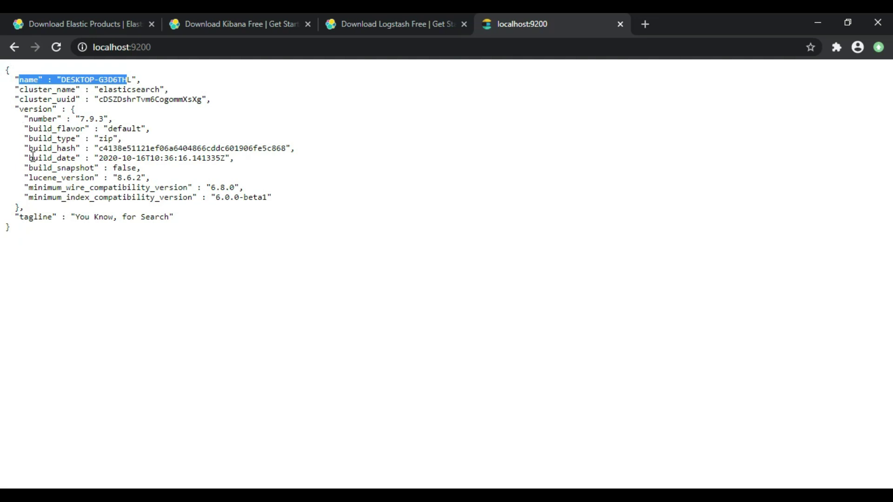
{"action": "left_click_drag", "start_coordinate": [25, 120], "coordinate": [133, 123]}
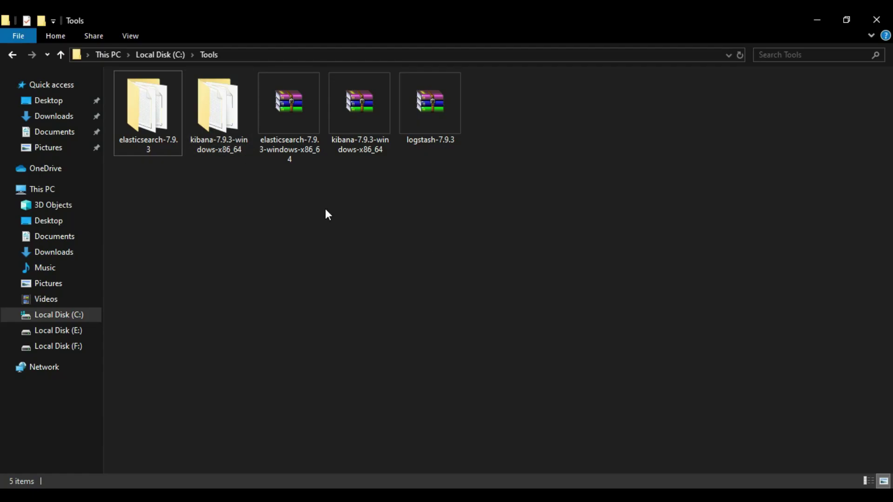
Step: In File Explorer, open a command prompt in C:\Tools\kibana-7.9.3-windows-x86_64\bin
{"action": "double_click", "coordinate": [218, 114]}
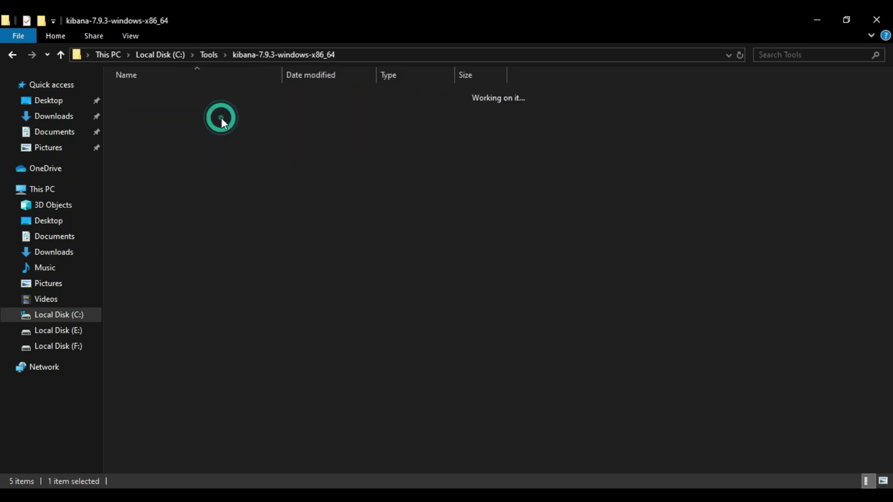
{"action": "double_click", "coordinate": [140, 94]}
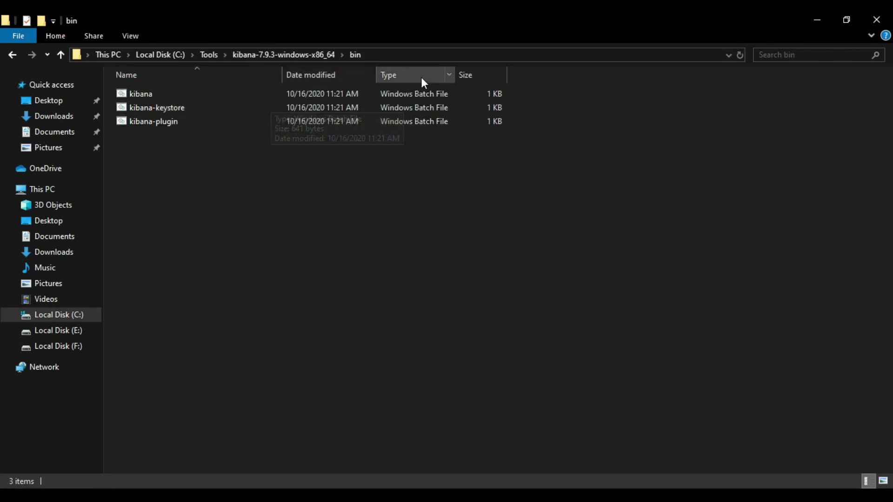
{"action": "left_click", "coordinate": [389, 54]}
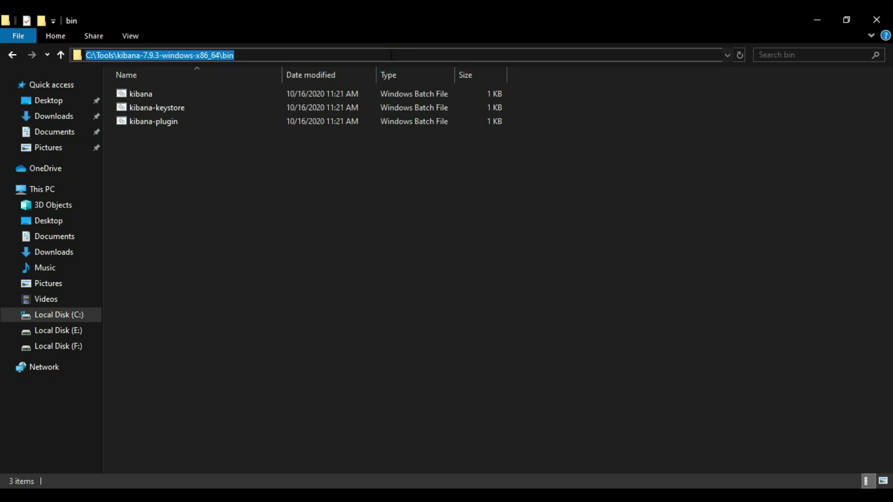
{"action": "type", "text": "cmd"}
{"action": "key", "text": "Return"}
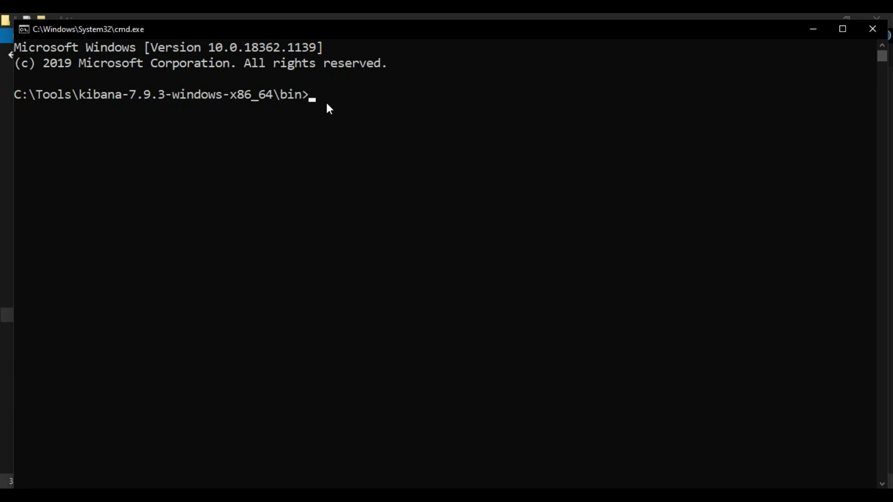
Step: Run kibana.bat and examine its startup log for the address the Kibana server is listening on
{"action": "left_click_drag", "start_coordinate": [324, 103], "coordinate": [261, 103]}
{"action": "left_click", "coordinate": [361, 91]}
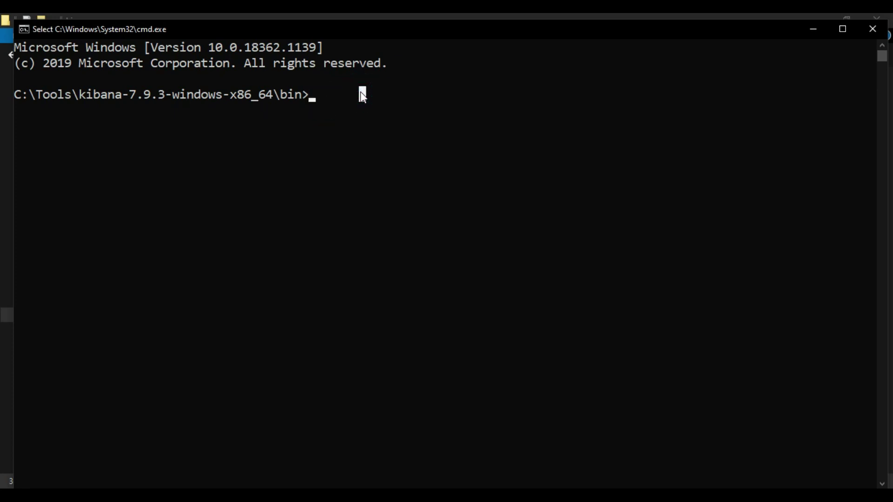
{"action": "type", "text": "kibana"}
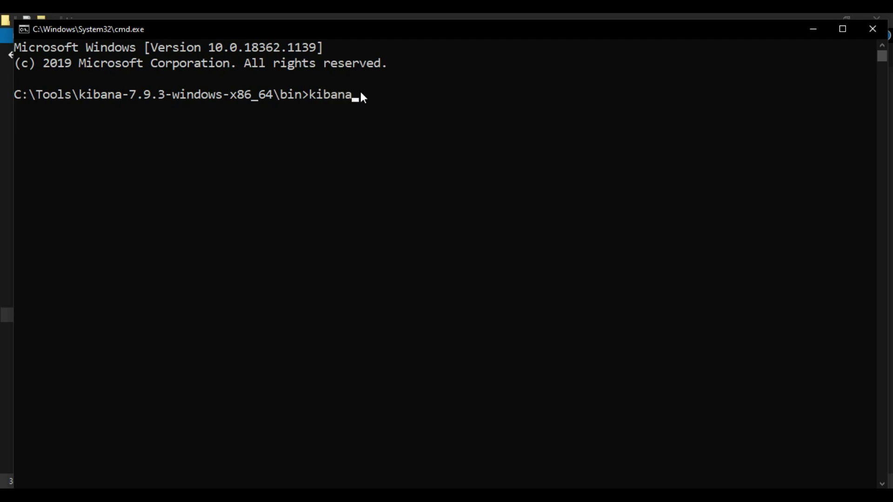
{"action": "type", "text": ".bat"}
{"action": "key", "text": "Return"}
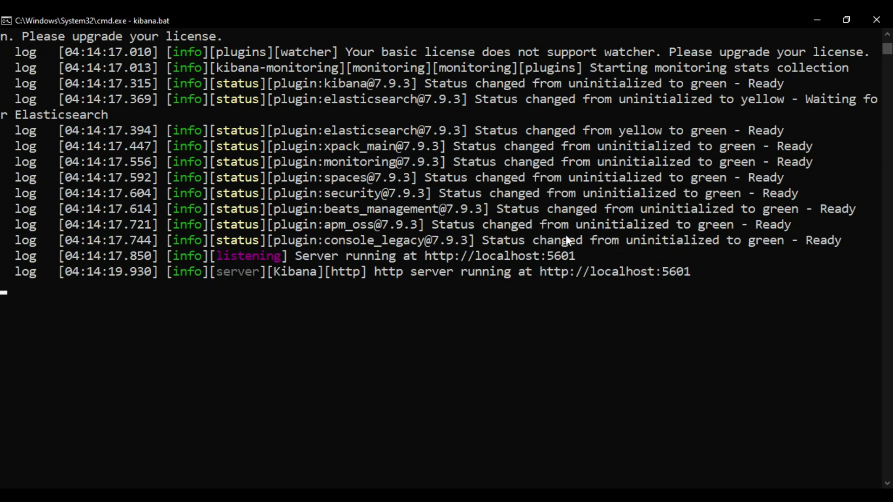
{"action": "left_click_drag", "start_coordinate": [61, 256], "coordinate": [354, 256]}
{"action": "left_click_drag", "start_coordinate": [443, 260], "coordinate": [586, 263]}
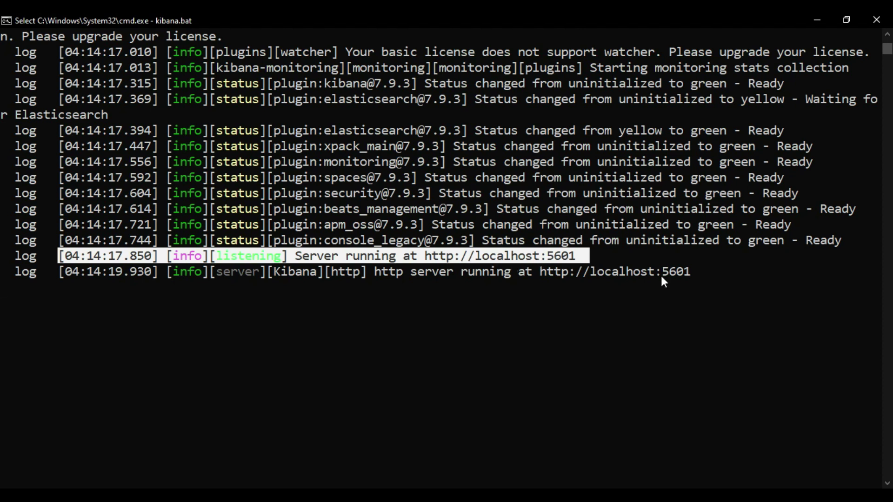
{"action": "left_click_drag", "start_coordinate": [718, 273], "coordinate": [363, 272]}
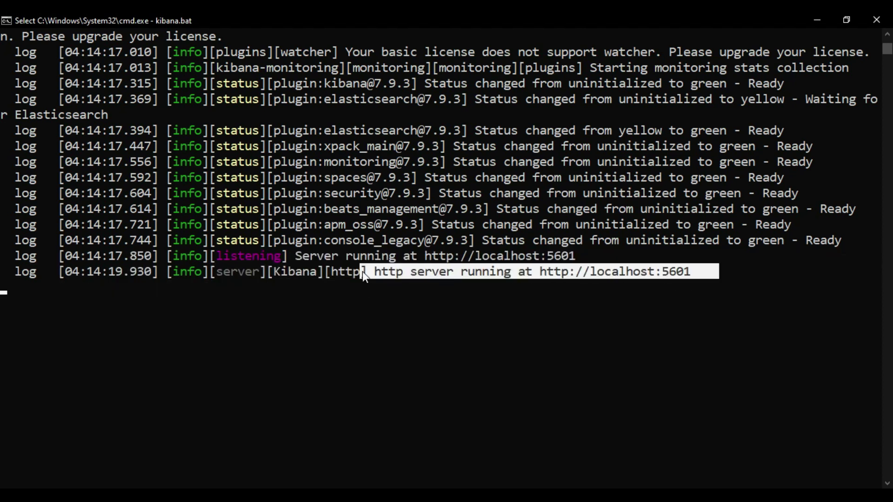
Step: Switch to Chrome, open localhost:5601 in a new tab and dismiss the Welcome to Console introduction
{"action": "left_click", "coordinate": [288, 495]}
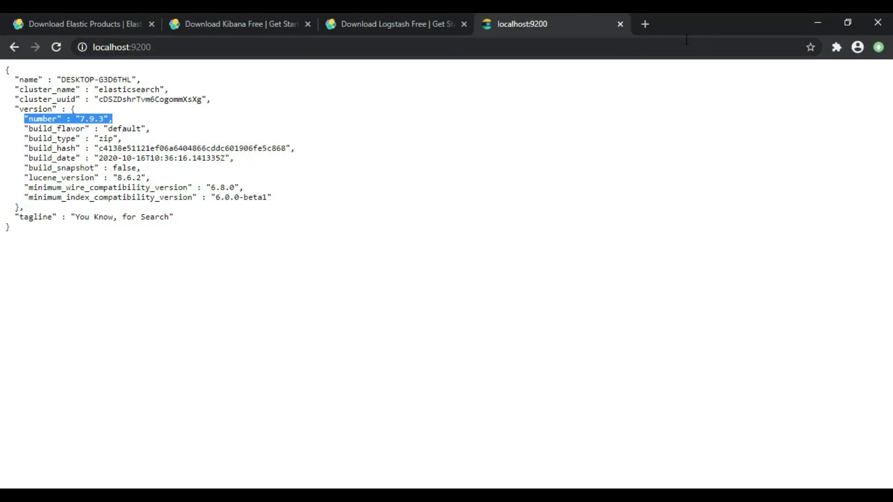
{"action": "left_click", "coordinate": [644, 23]}
{"action": "type", "text": "localho"}
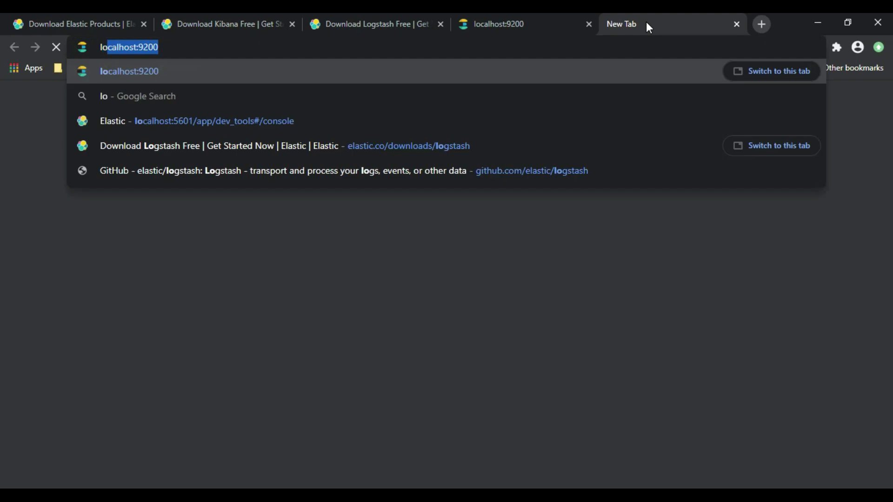
{"action": "type", "text": "st:"}
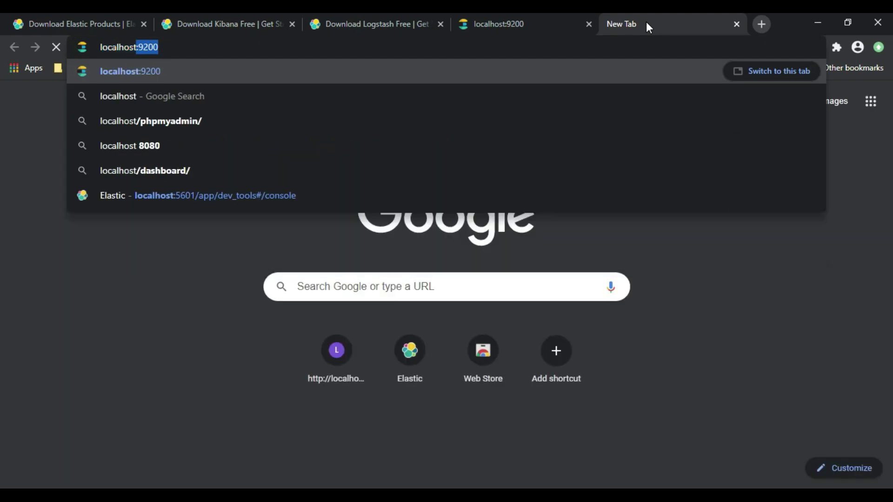
{"action": "type", "text": "560"}
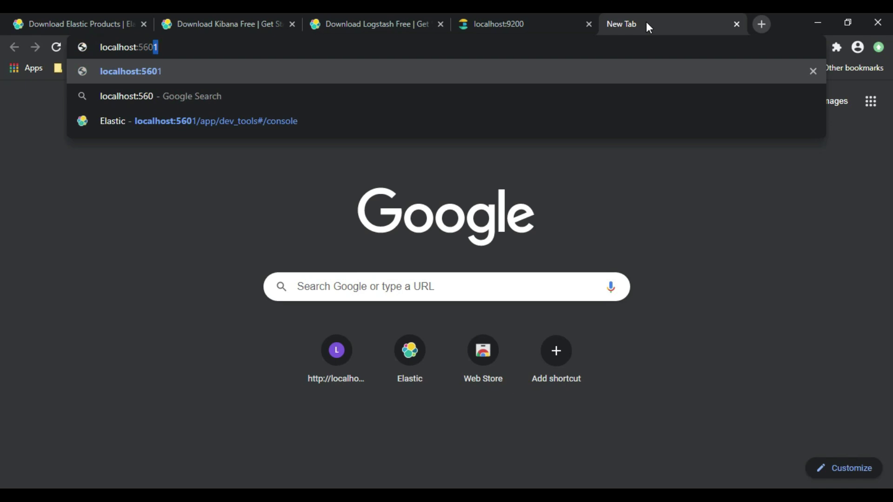
{"action": "key", "text": "Return"}
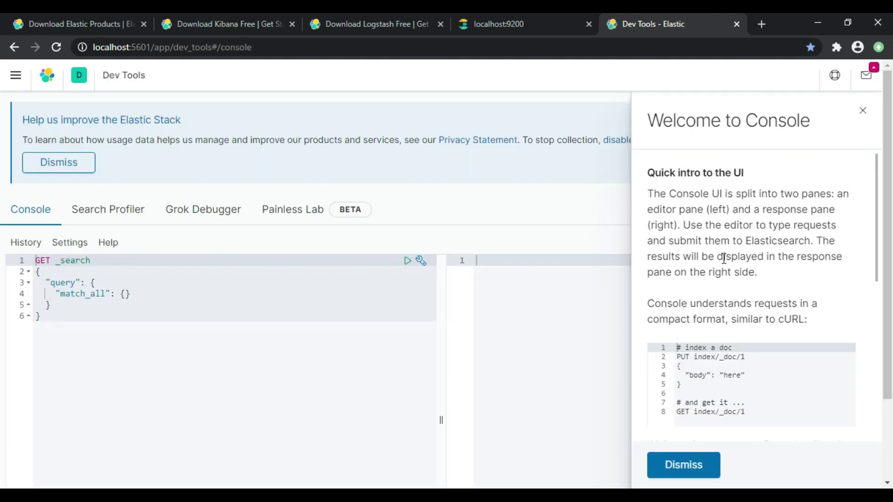
{"action": "left_click", "coordinate": [684, 467]}
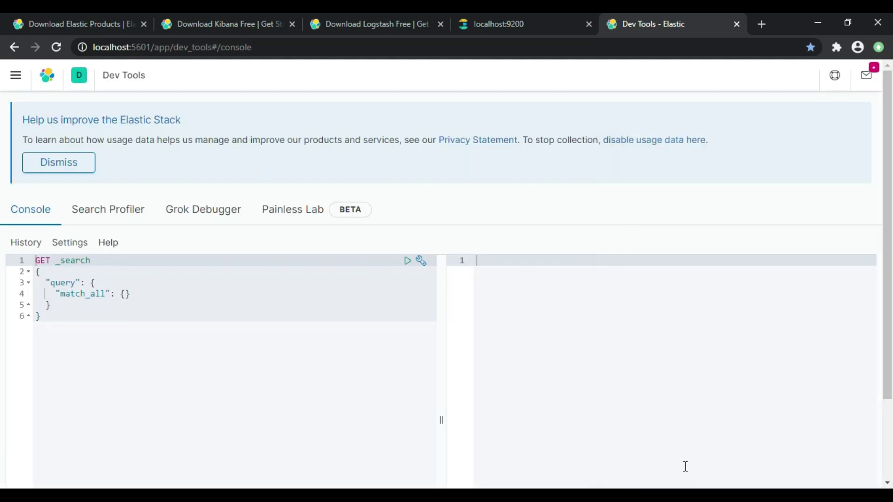
Step: Look through Kibana's navigation sections from Kibana to Management, and open Dev Tools to view its Console
{"action": "left_click", "coordinate": [15, 75]}
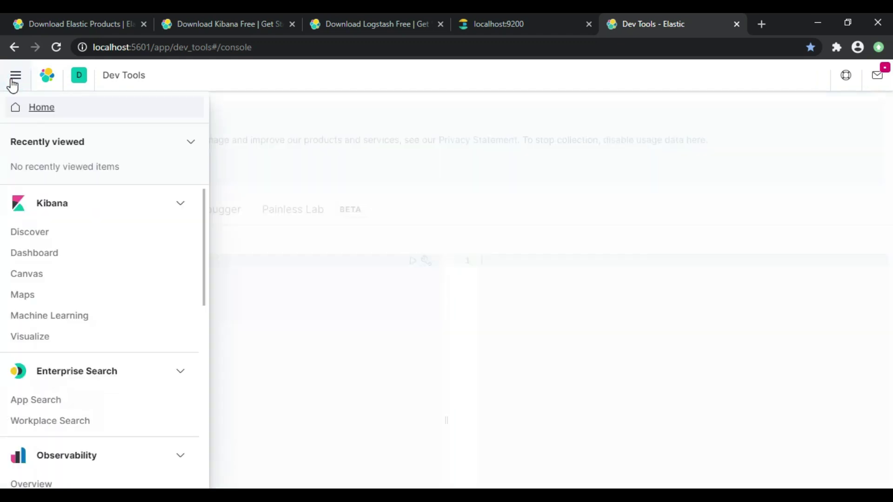
{"action": "scroll", "coordinate": [112, 234], "scroll_direction": "down", "scroll_amount": 3}
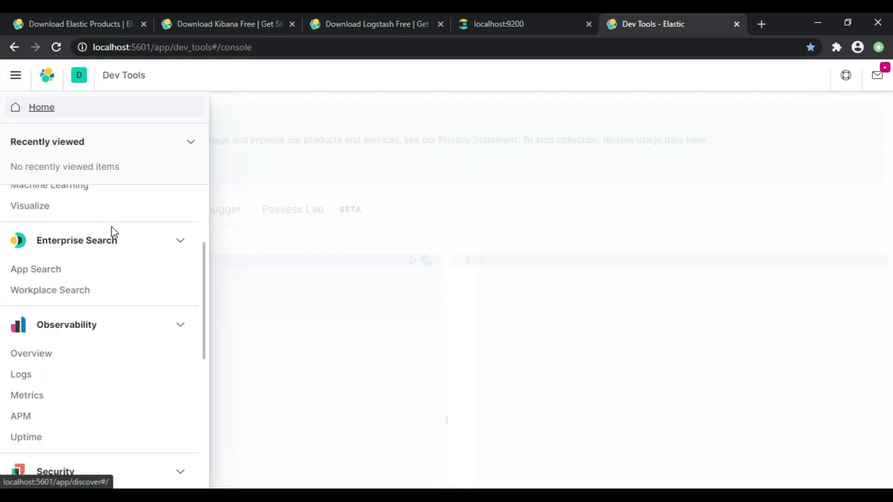
{"action": "scroll", "coordinate": [111, 231], "scroll_direction": "up", "scroll_amount": 3}
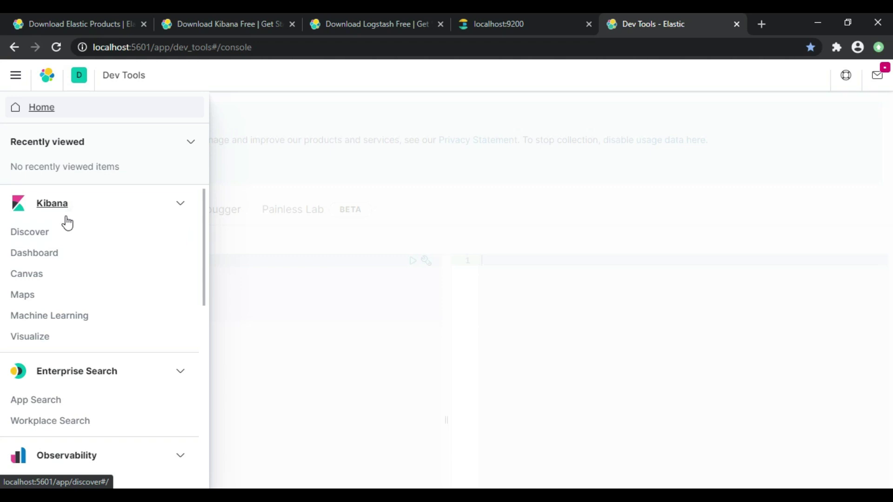
{"action": "scroll", "coordinate": [93, 274], "scroll_direction": "down", "scroll_amount": 2}
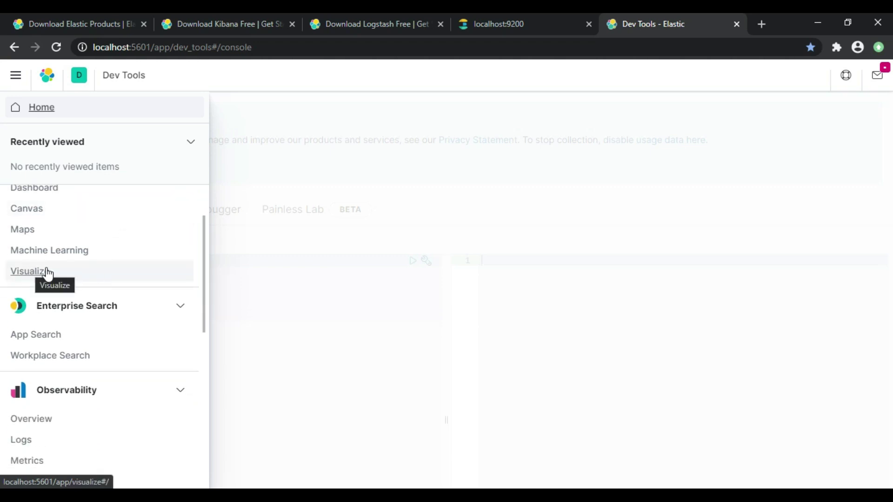
{"action": "scroll", "coordinate": [86, 307], "scroll_direction": "down", "scroll_amount": 6}
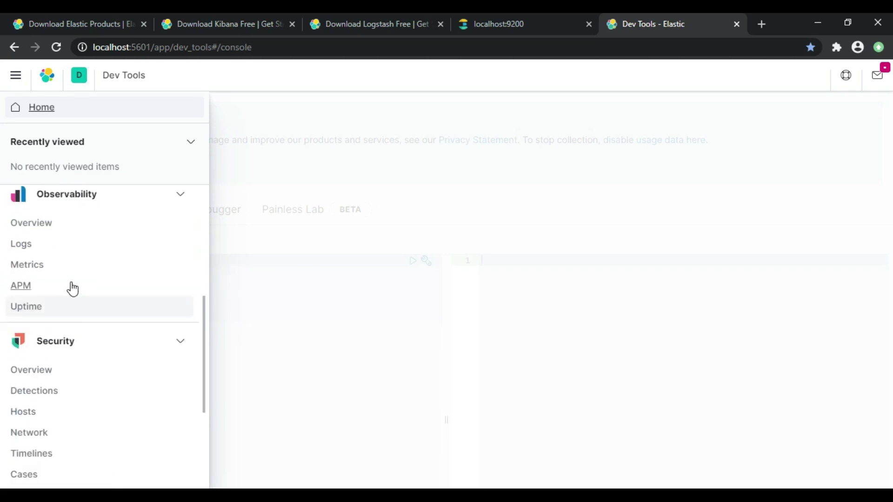
{"action": "scroll", "coordinate": [72, 289], "scroll_direction": "down", "scroll_amount": 1}
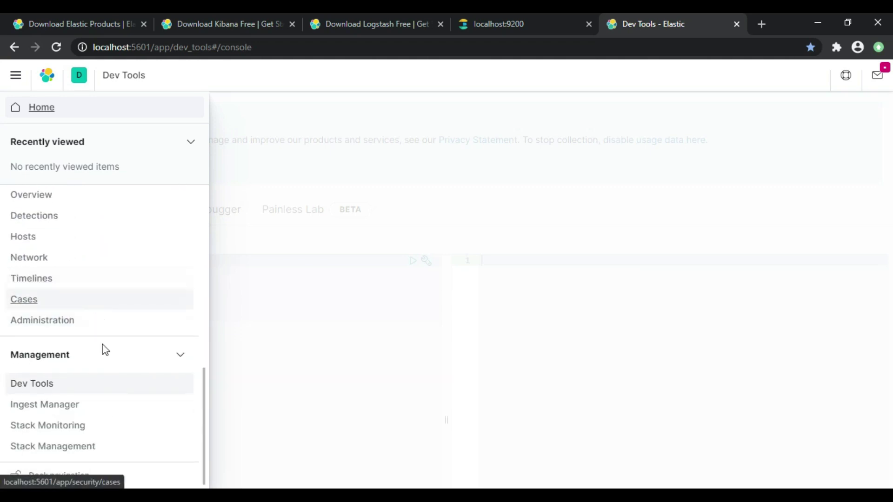
{"action": "left_click", "coordinate": [24, 384]}
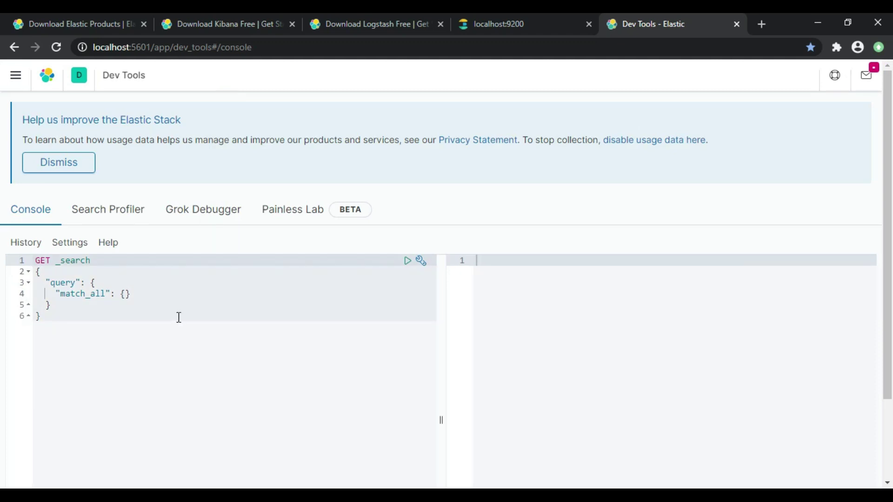
{"action": "scroll", "coordinate": [178, 317], "scroll_direction": "down", "scroll_amount": 2}
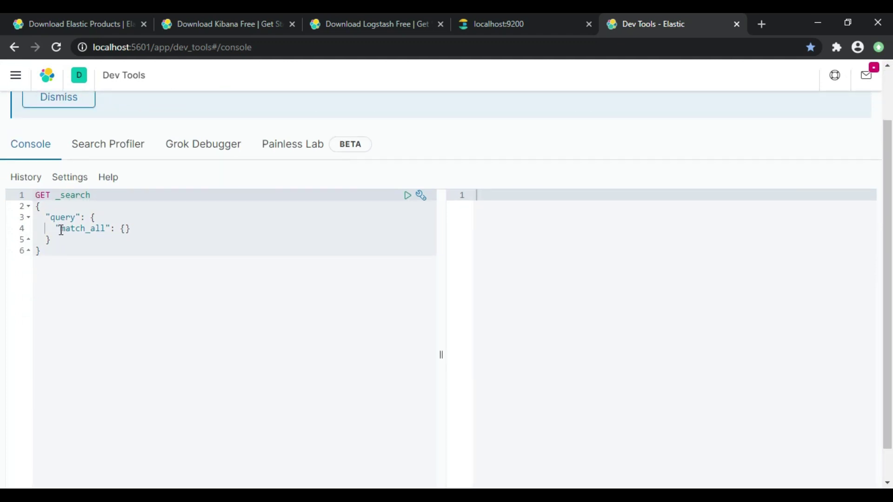
Step: Add the request GET /_cat/indices below the existing search query in the Console and run it
{"action": "left_click", "coordinate": [61, 254]}
{"action": "key", "text": "Return"}
{"action": "key", "text": "Return"}
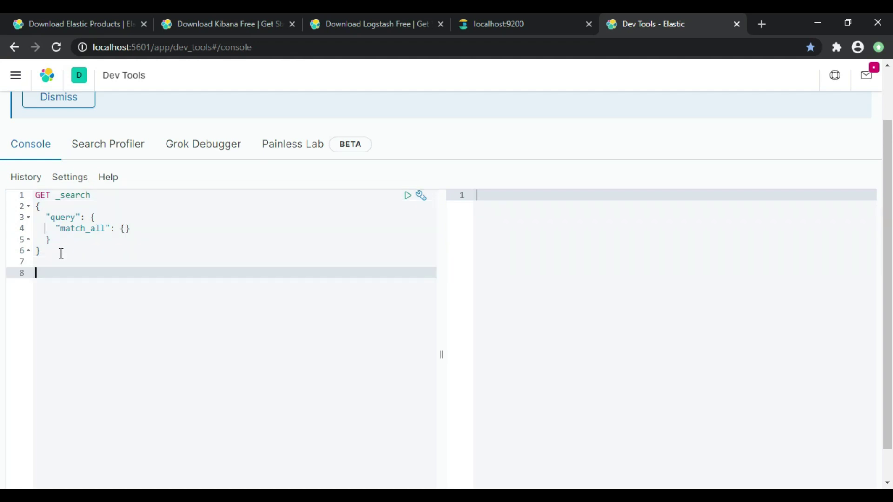
{"action": "type", "text": "GET"}
{"action": "type", "text": "/"}
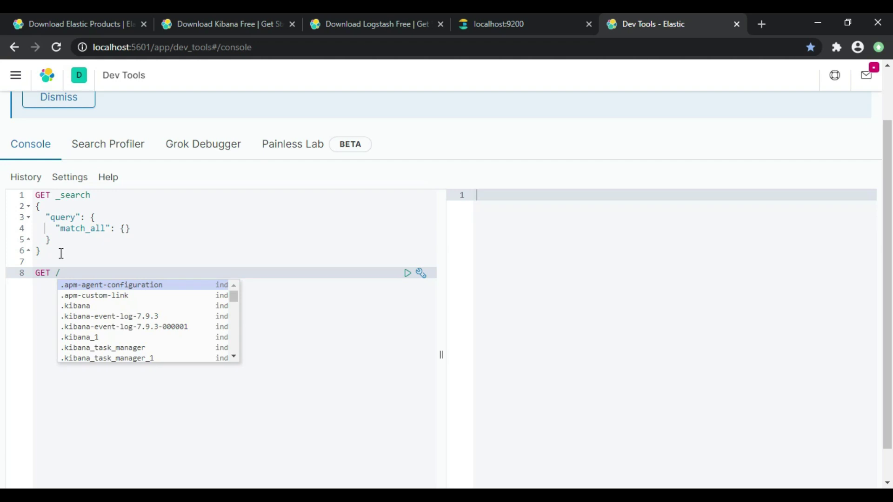
{"action": "type", "text": "_cat"}
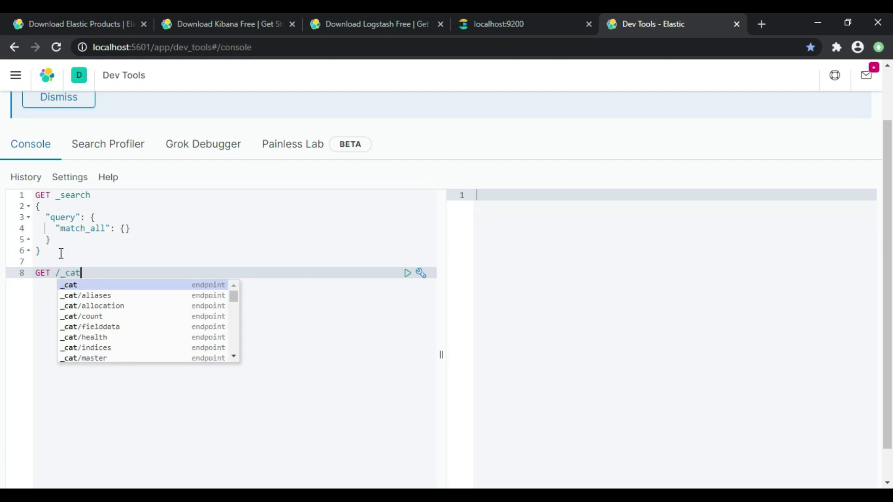
{"action": "left_click", "coordinate": [92, 349]}
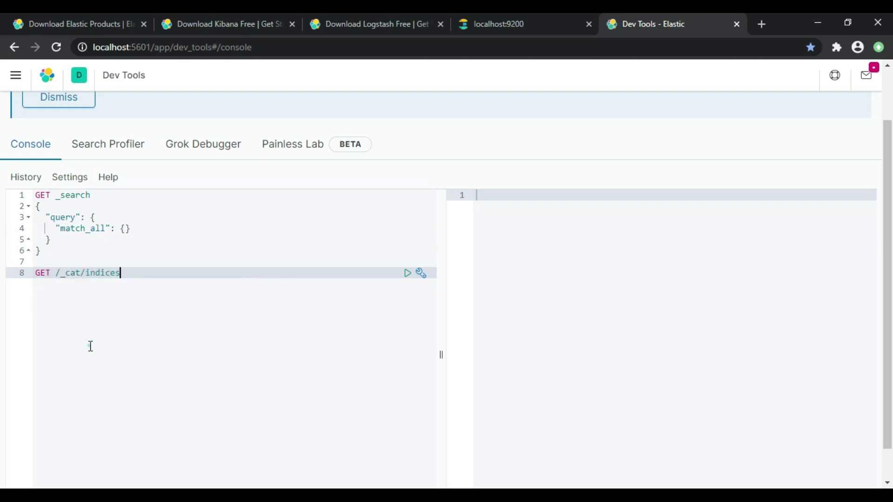
{"action": "left_click", "coordinate": [410, 275]}
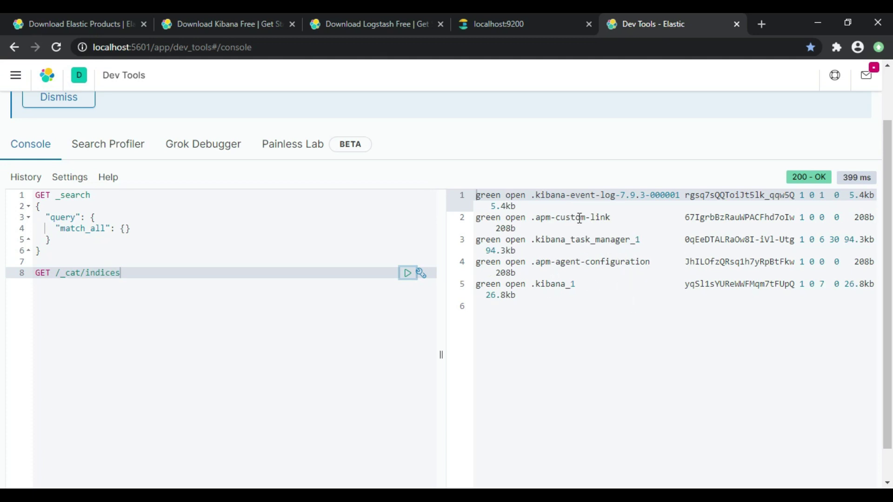
Step: Copy the index name .kibana_1 from the response, add the request GET .kibana_1 on a new line and run it
{"action": "left_click_drag", "start_coordinate": [576, 285], "coordinate": [530, 285]}
{"action": "key", "text": "ctrl+c"}
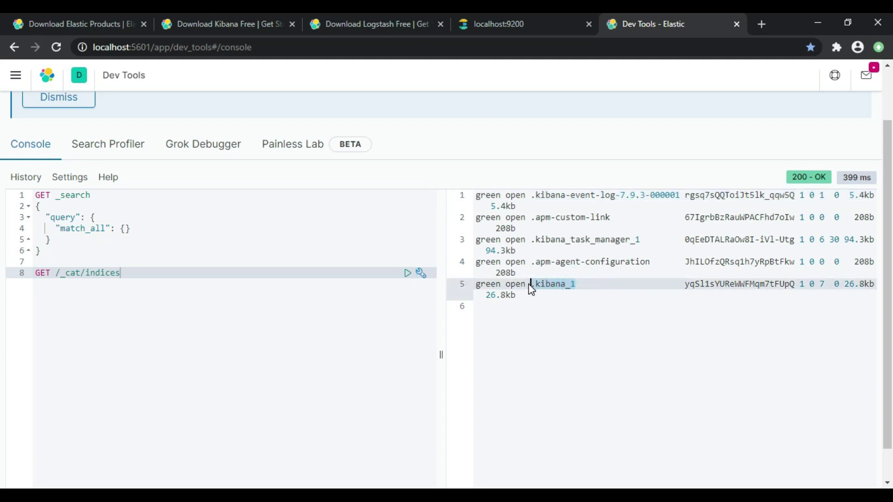
{"action": "left_click", "coordinate": [132, 276]}
{"action": "key", "text": "Return"}
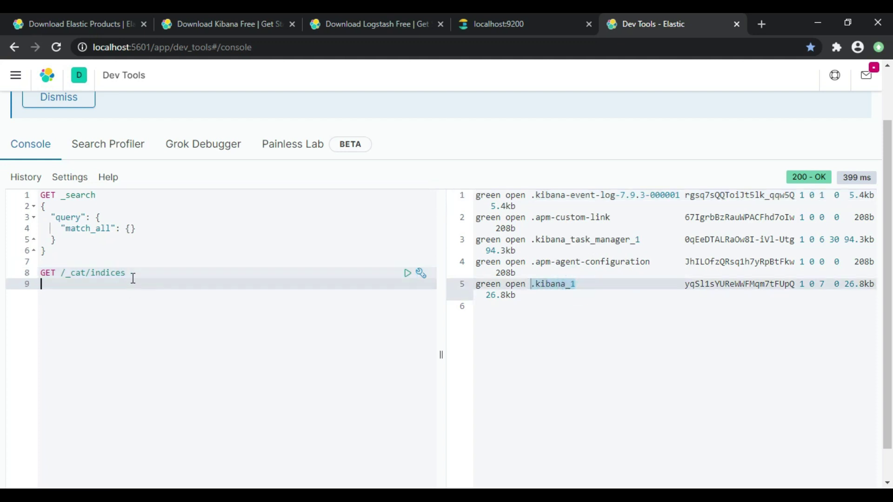
{"action": "key", "text": "Return"}
{"action": "type", "text": "GET"}
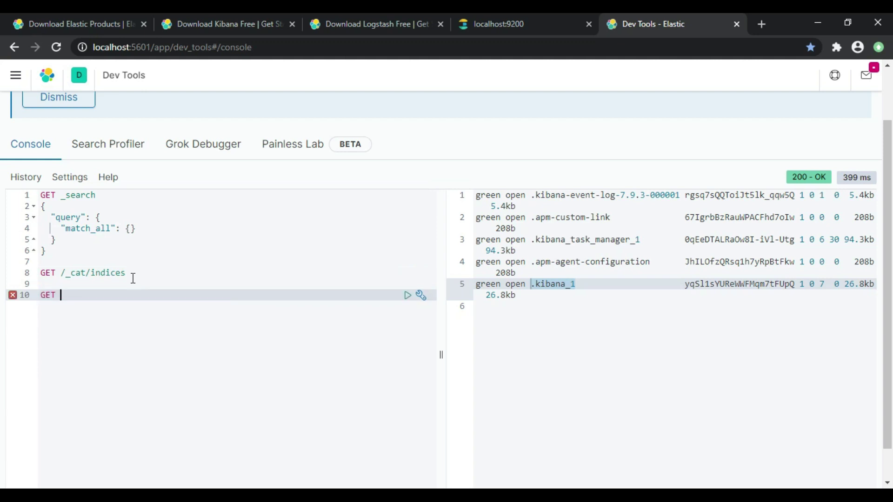
{"action": "key", "text": "ctrl+v"}
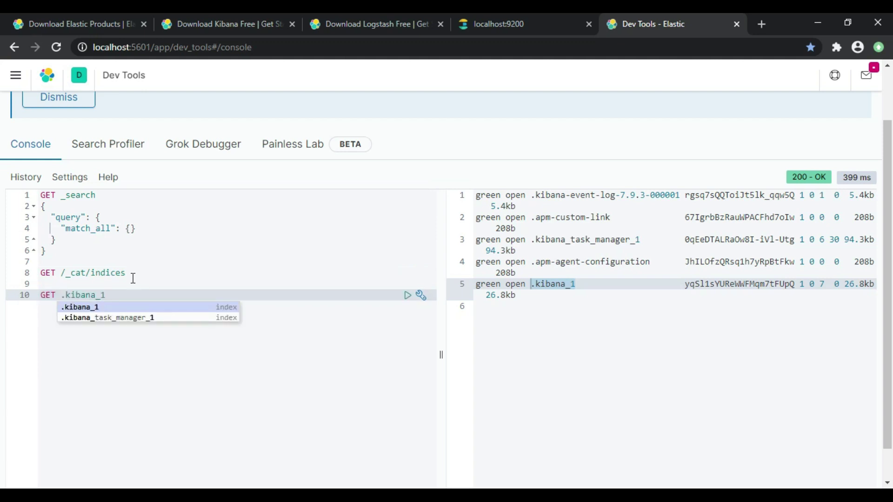
{"action": "left_click", "coordinate": [407, 296]}
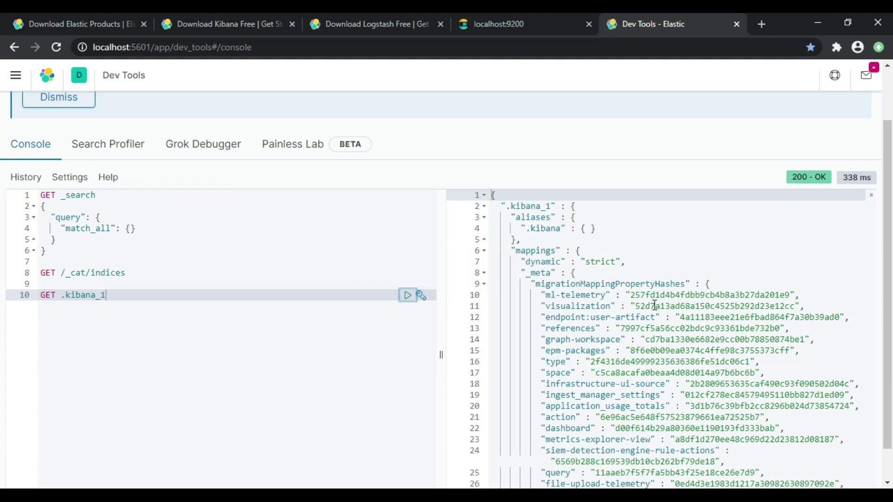
Step: Examine the mappings in the .kibana_1 response, and look through Kibana's navigation sections
{"action": "scroll", "coordinate": [658, 305], "scroll_direction": "down", "scroll_amount": 3}
{"action": "scroll", "coordinate": [663, 322], "scroll_direction": "down", "scroll_amount": 2}
{"action": "scroll", "coordinate": [664, 322], "scroll_direction": "down", "scroll_amount": 15}
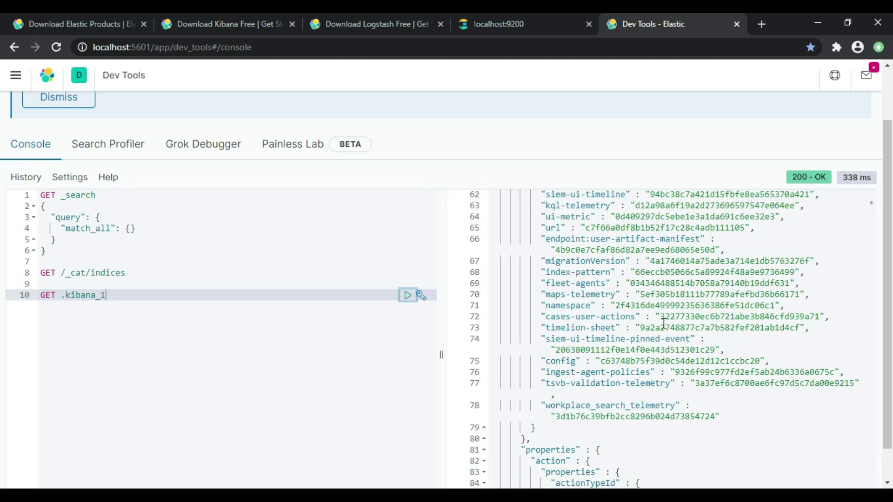
{"action": "scroll", "coordinate": [664, 323], "scroll_direction": "up", "scroll_amount": 11}
{"action": "scroll", "coordinate": [655, 301], "scroll_direction": "up", "scroll_amount": 7}
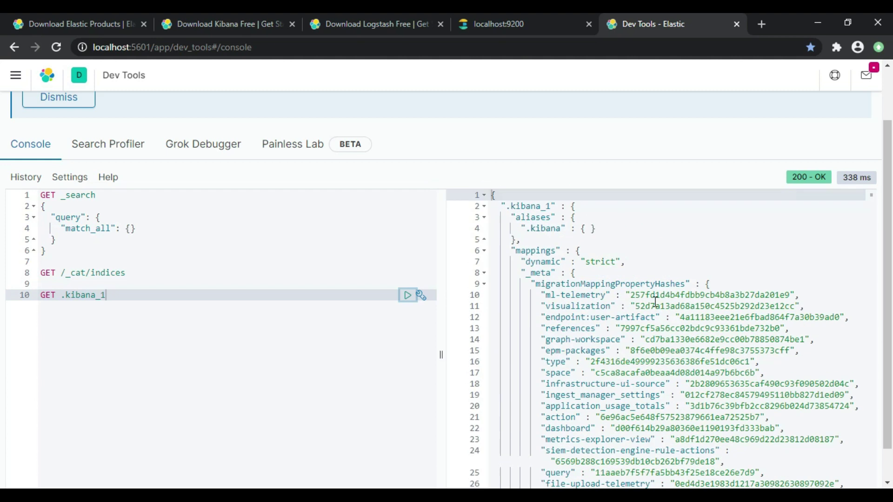
{"action": "scroll", "coordinate": [656, 302], "scroll_direction": "up", "scroll_amount": 2}
{"action": "left_click", "coordinate": [15, 75]}
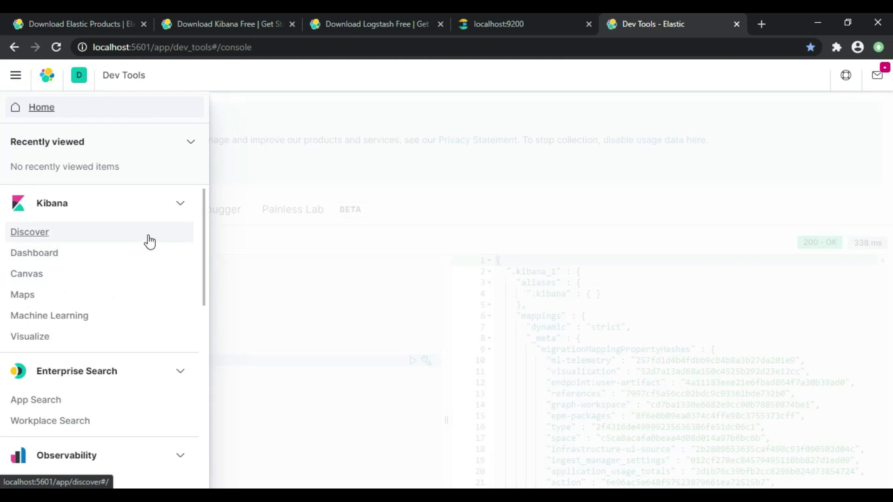
{"action": "scroll", "coordinate": [149, 242], "scroll_direction": "down", "scroll_amount": 10}
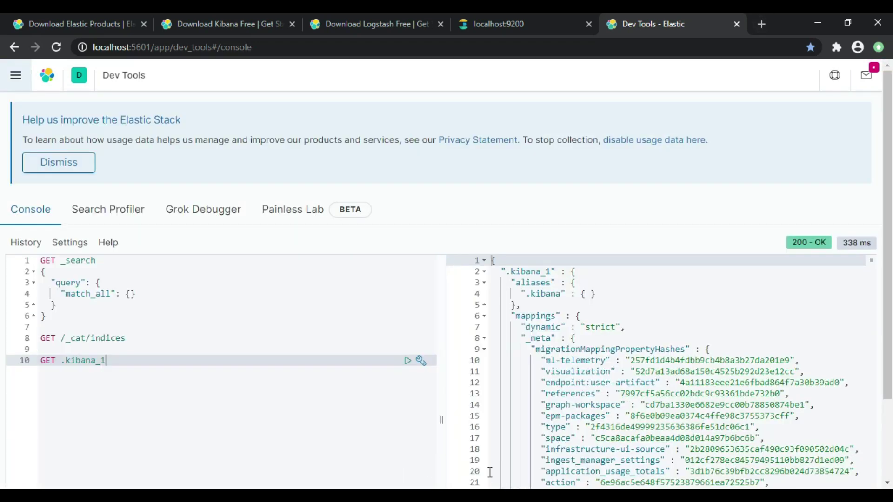
{"action": "scroll", "coordinate": [479, 325], "scroll_direction": "down", "scroll_amount": 3}
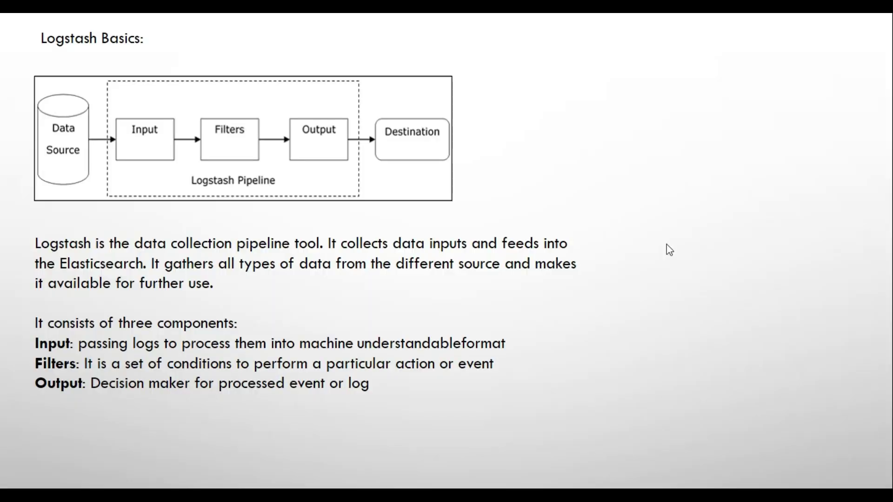
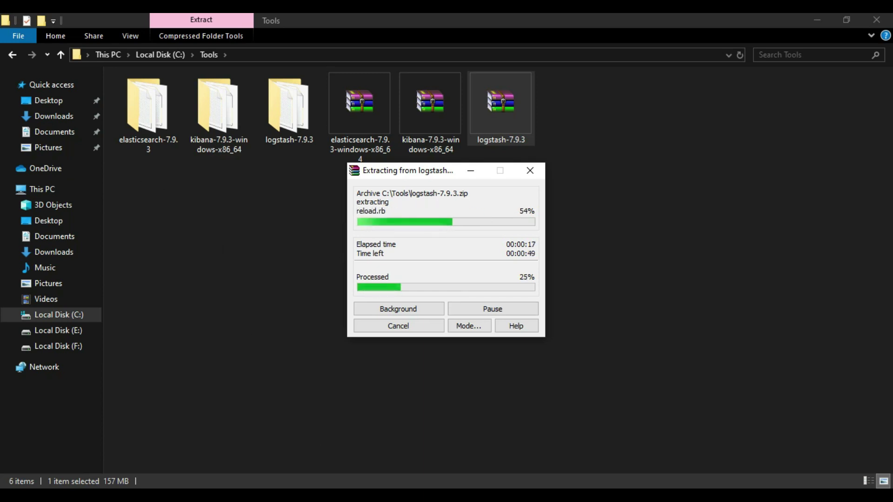
Step: Switch to File Explorer's Tools window and open the Environment Variables dialog through This PC's advanced system settings
{"action": "mouse_move", "coordinate": [331, 486]}
{"action": "left_click", "coordinate": [400, 450]}
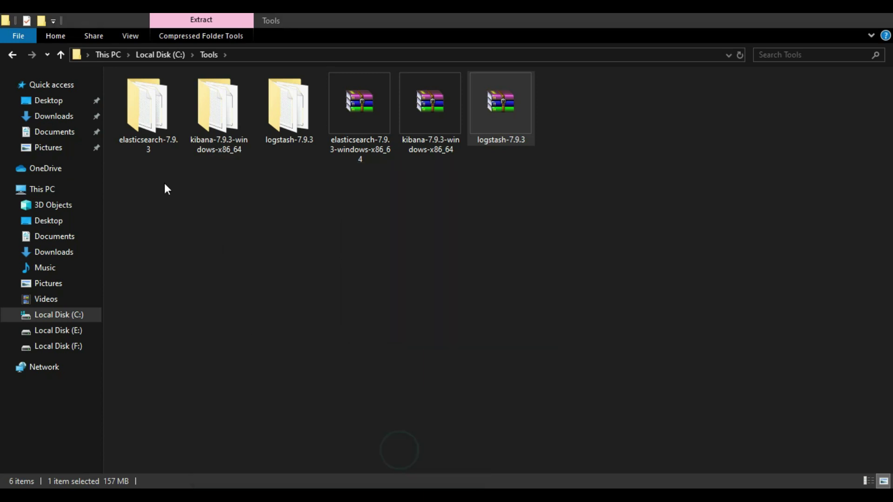
{"action": "right_click", "coordinate": [52, 192]}
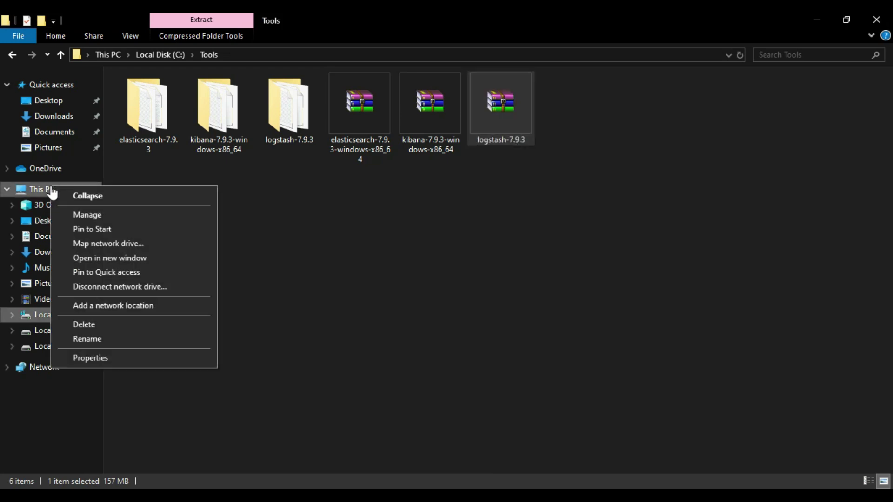
{"action": "left_click", "coordinate": [100, 359]}
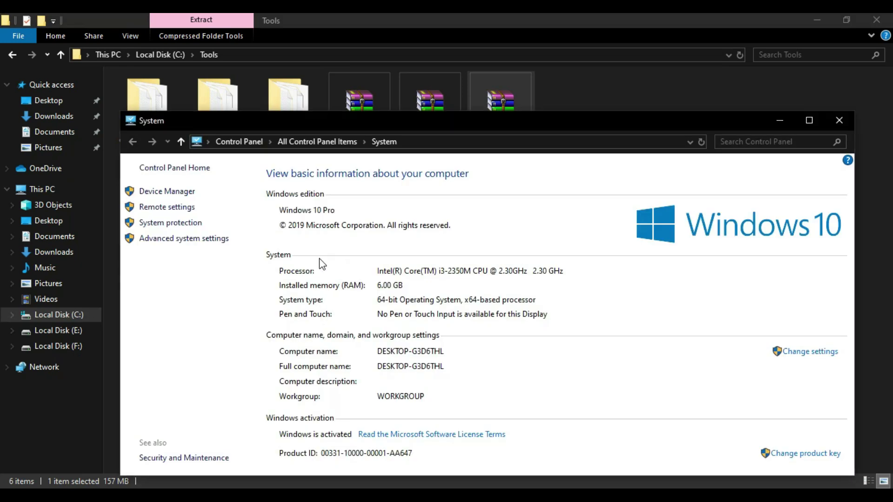
{"action": "double_click", "coordinate": [415, 122]}
{"action": "left_click", "coordinate": [308, 40]}
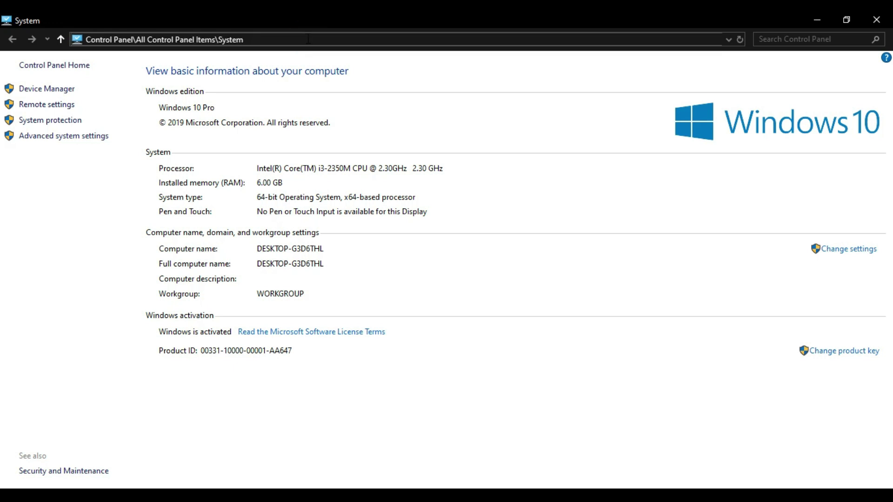
{"action": "left_click", "coordinate": [48, 137]}
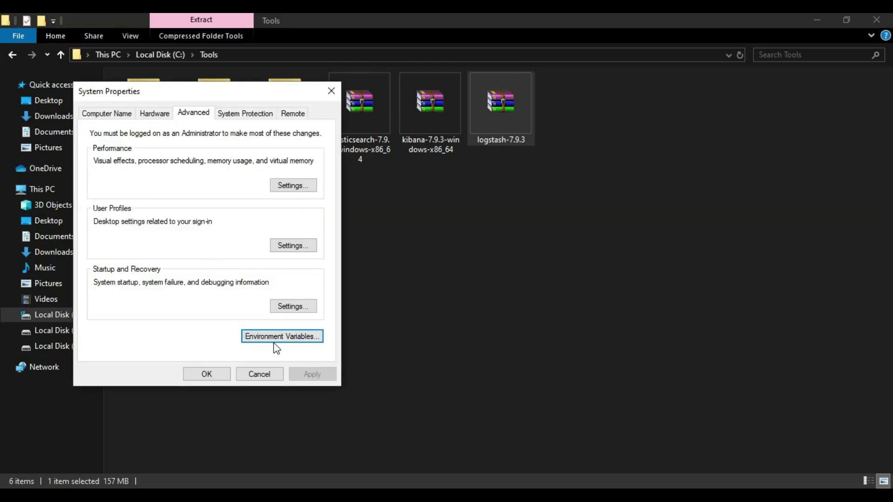
{"action": "left_click", "coordinate": [270, 336]}
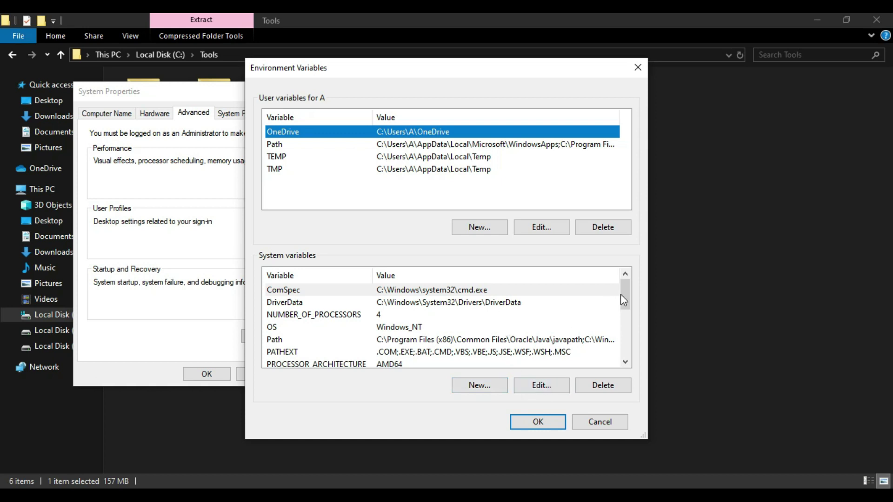
Step: Open the system variable Path for editing and start a new entry
{"action": "left_click_drag", "start_coordinate": [621, 292], "coordinate": [625, 312]}
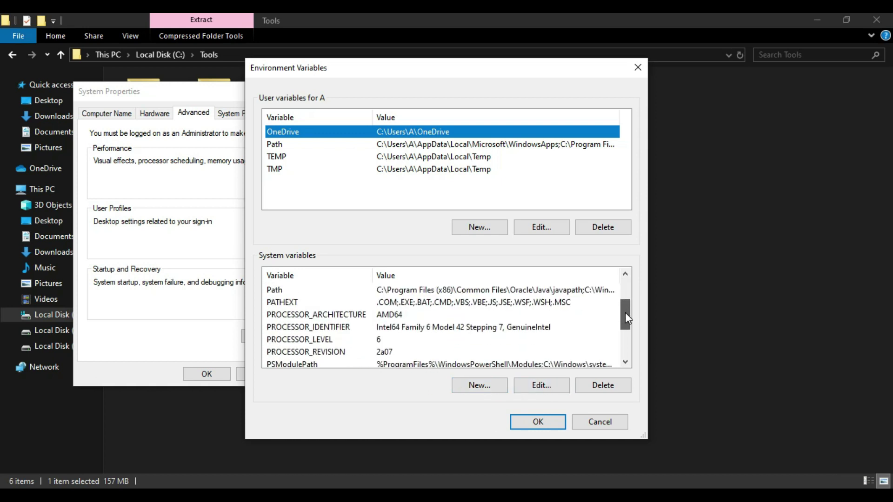
{"action": "left_click", "coordinate": [453, 289]}
{"action": "left_click", "coordinate": [547, 386]}
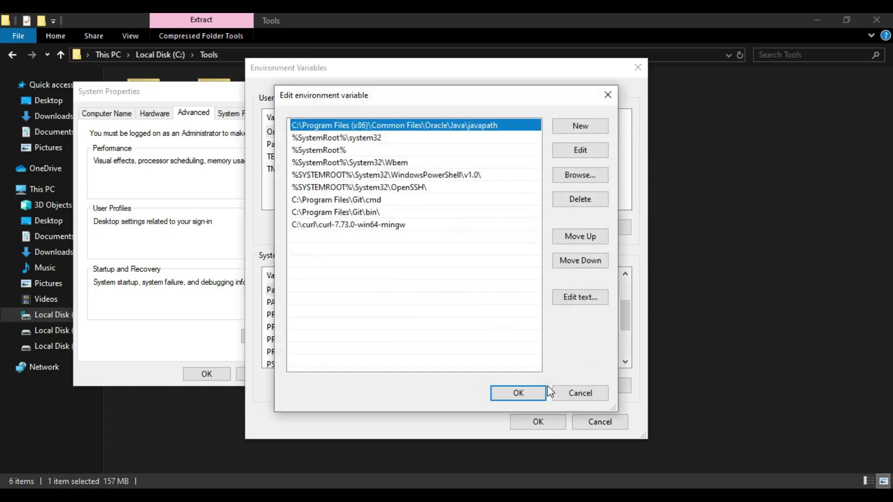
{"action": "left_click", "coordinate": [586, 128]}
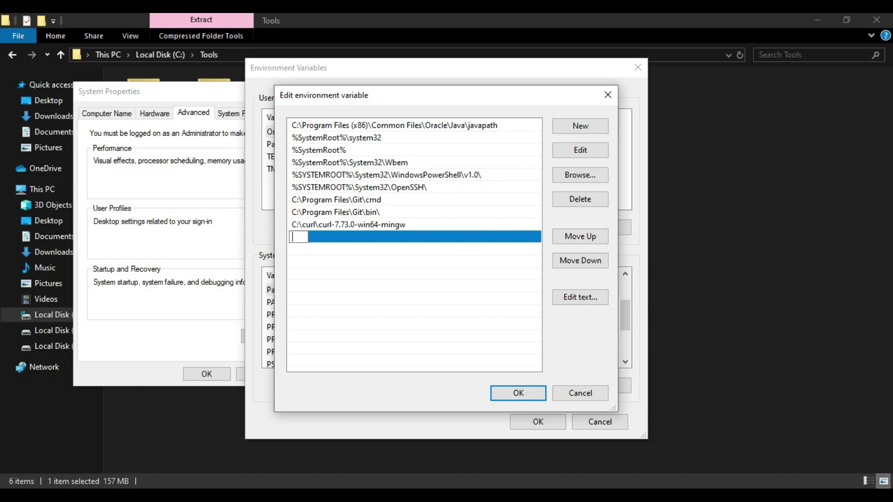
Step: Switch to File Explorer, open the bin folder in C:\Tools\elasticsearch-7.9.3 and copy its path
{"action": "left_click", "coordinate": [336, 495]}
{"action": "left_click", "coordinate": [414, 444]}
{"action": "double_click", "coordinate": [159, 93]}
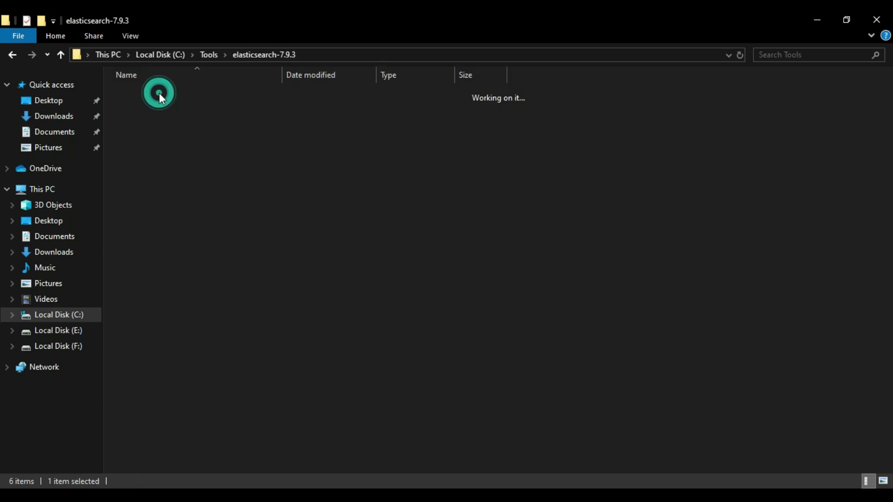
{"action": "left_click", "coordinate": [327, 55]}
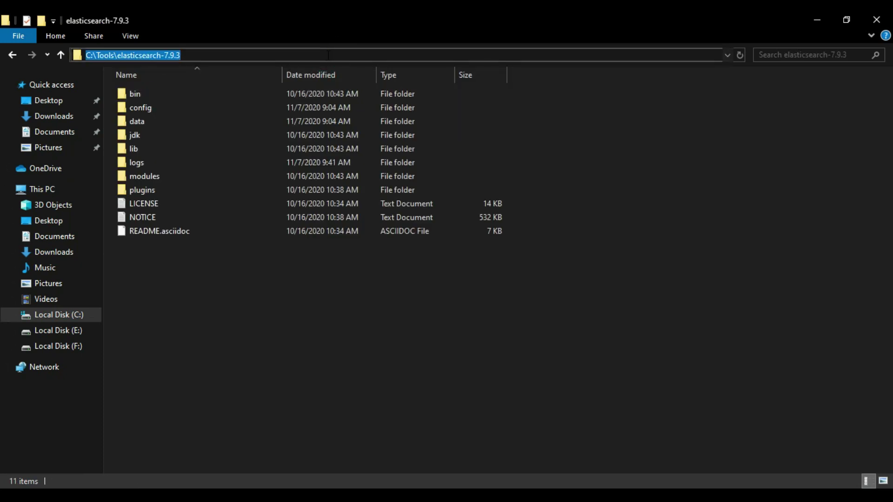
{"action": "double_click", "coordinate": [138, 91]}
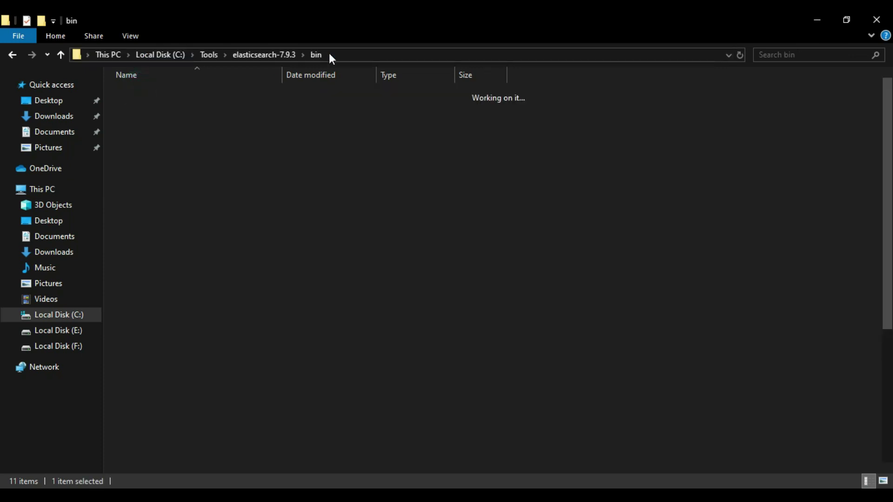
{"action": "left_click", "coordinate": [358, 56]}
{"action": "key", "text": "ctrl+c"}
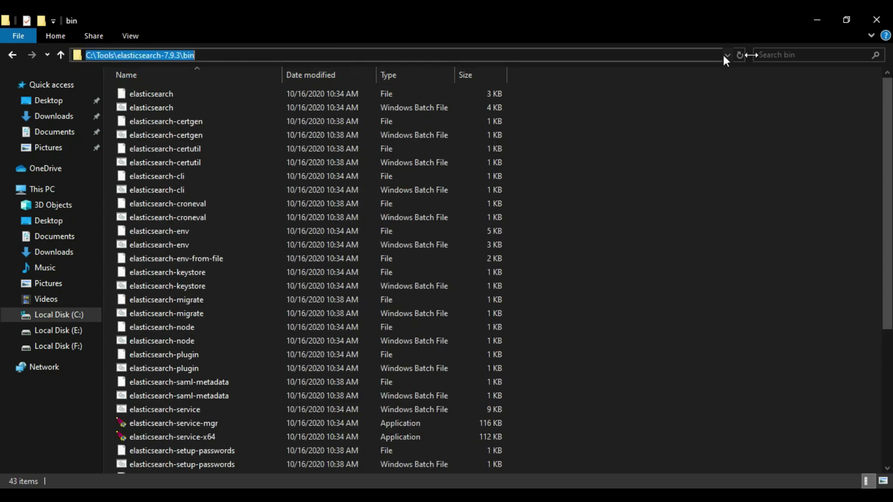
Step: Return to the Path editing dialog and add C:\Tools\elasticsearch-7.9.3\bin as a new entry
{"action": "left_click", "coordinate": [818, 22]}
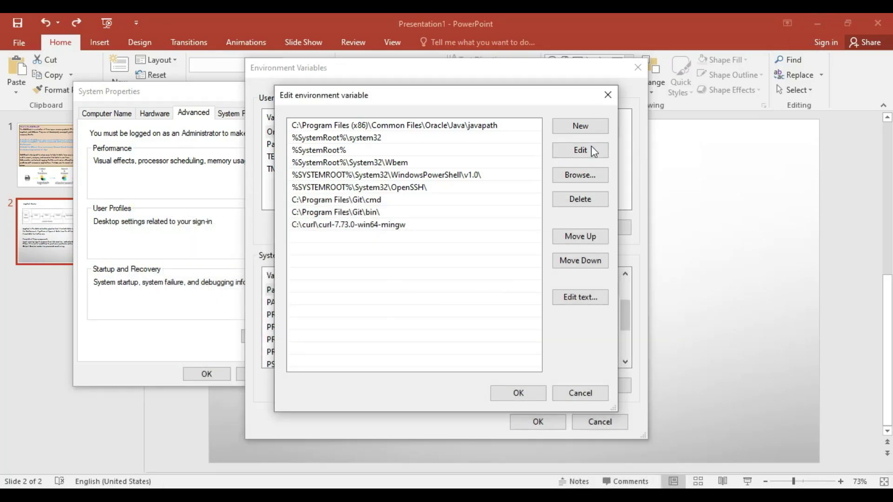
{"action": "left_click", "coordinate": [581, 127]}
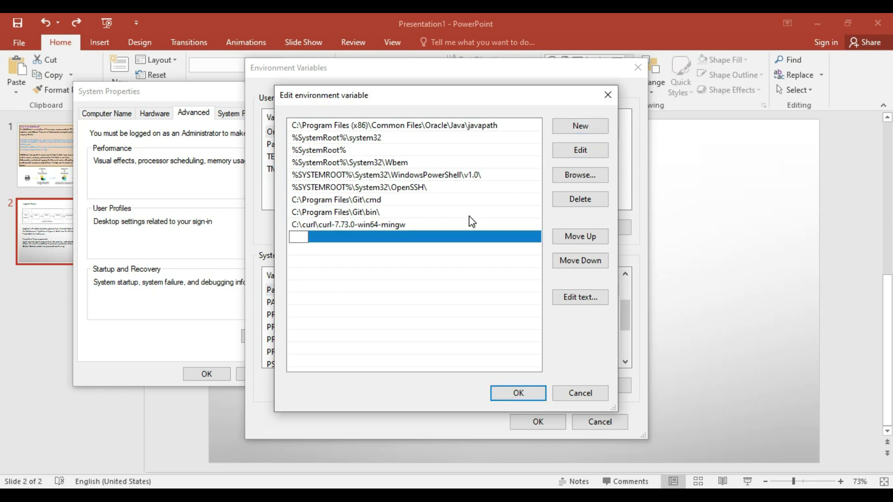
{"action": "key", "text": "ctrl+v"}
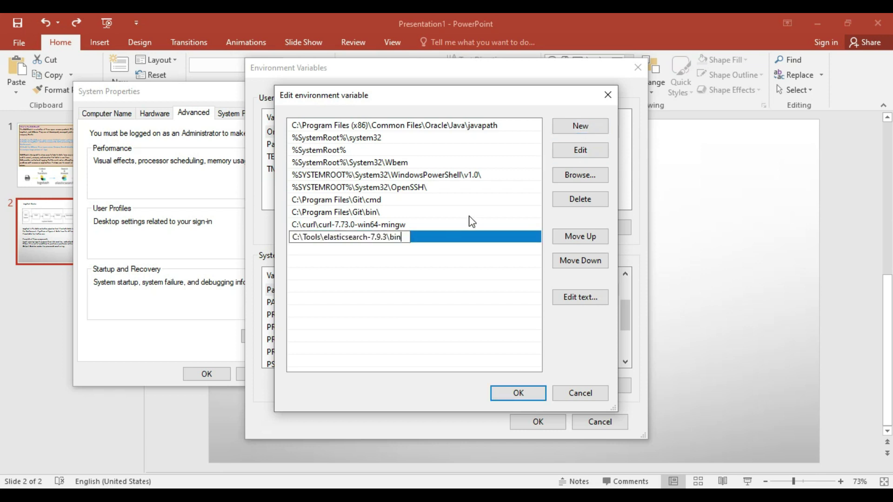
{"action": "key", "text": "Return"}
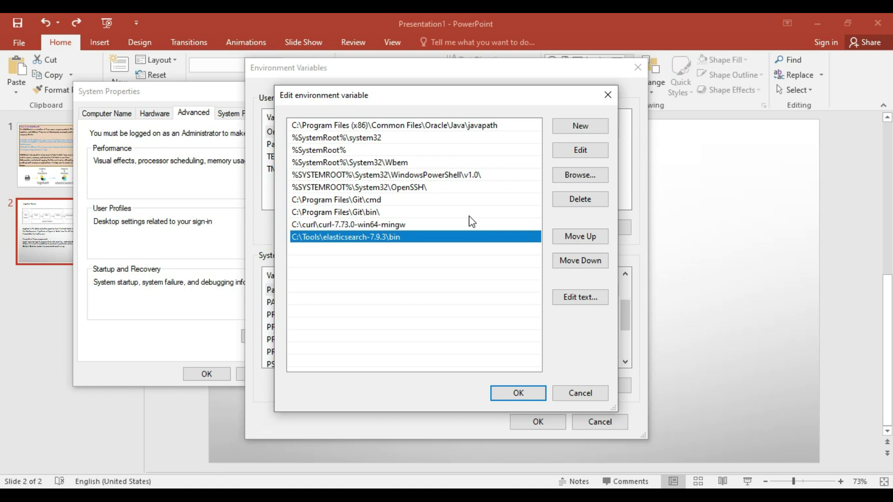
Step: Switch to File Explorer, open the bin folder in C:\Tools\kibana-7.9.3-windows-x86_64 and copy its path
{"action": "left_click", "coordinate": [577, 126]}
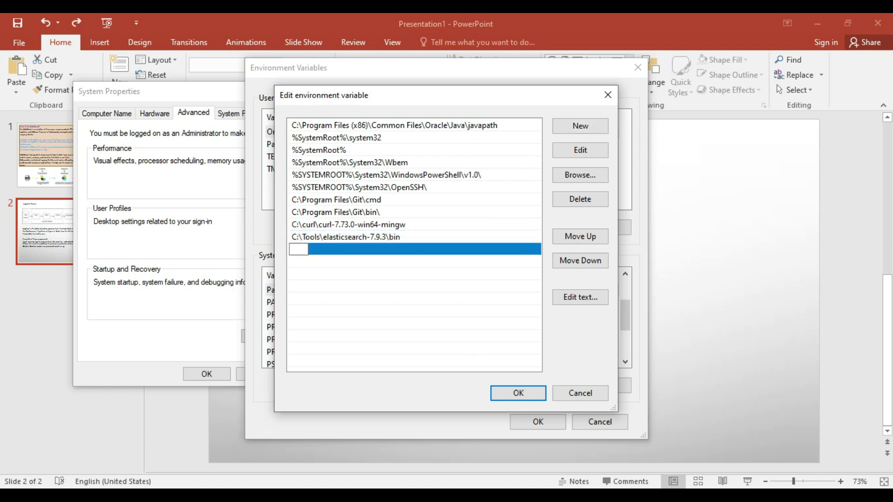
{"action": "left_click", "coordinate": [336, 496]}
{"action": "left_click", "coordinate": [256, 433]}
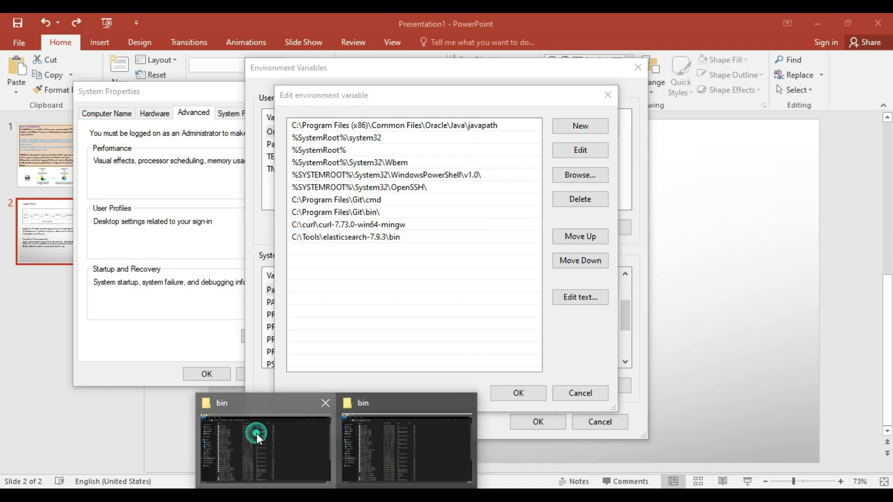
{"action": "left_click", "coordinate": [210, 54]}
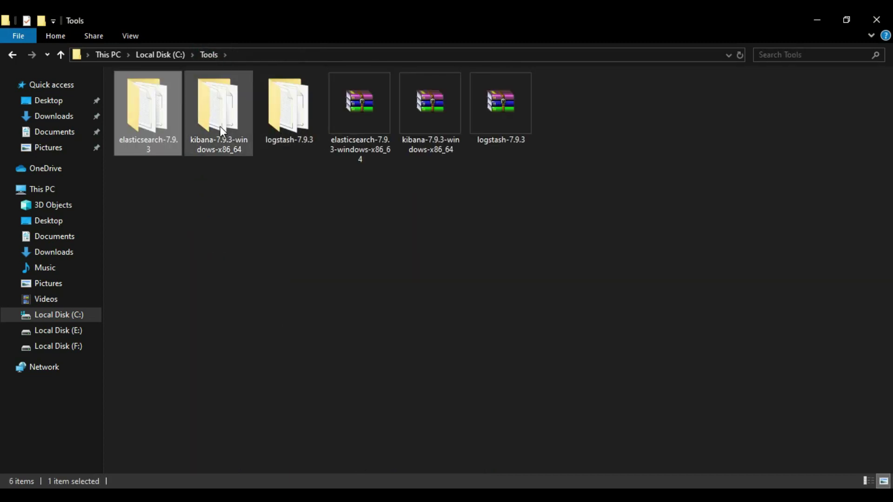
{"action": "double_click", "coordinate": [221, 132]}
{"action": "left_click", "coordinate": [137, 94]}
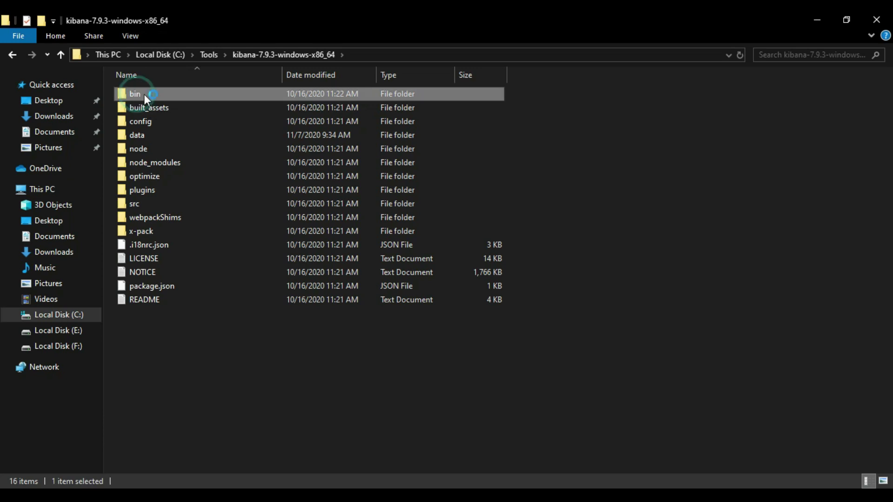
{"action": "left_click", "coordinate": [407, 53]}
{"action": "key", "text": "ctrl+c"}
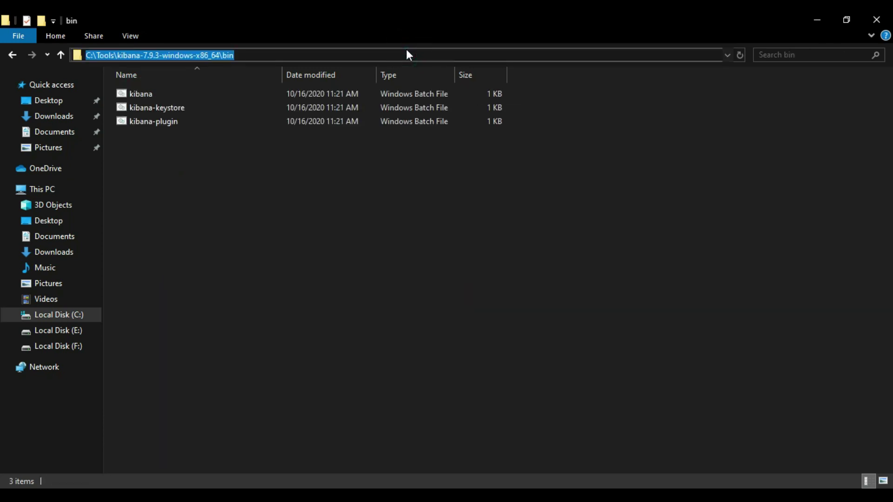
Step: Return to the Path editing dialog and add C:\Tools\kibana-7.9.3-windows-x86_64\bin as a new entry
{"action": "left_click", "coordinate": [816, 20]}
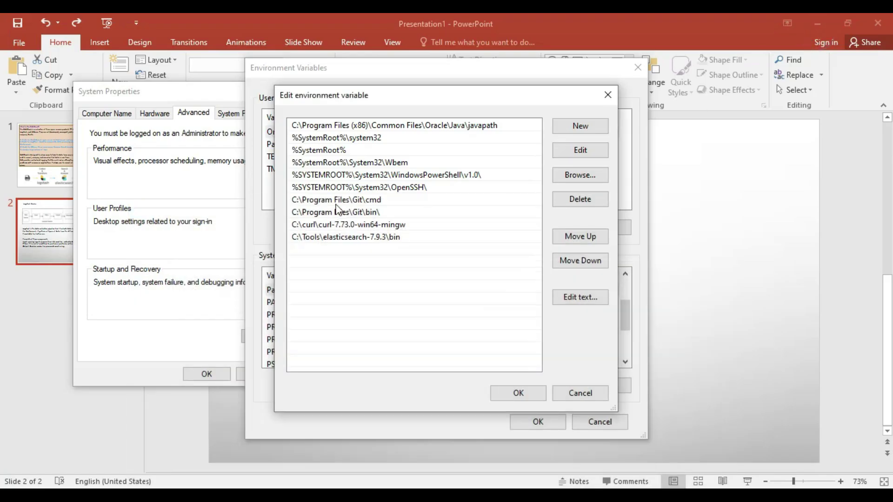
{"action": "left_click", "coordinate": [578, 129]}
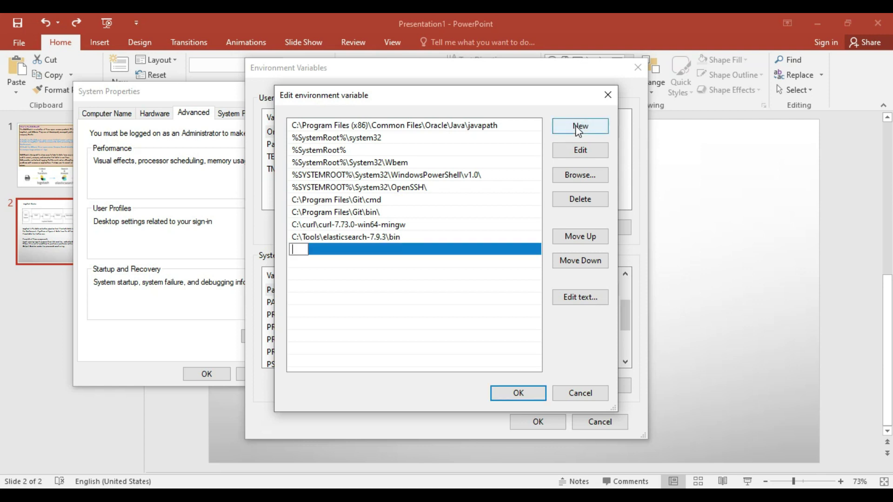
{"action": "key", "text": "ctrl+v"}
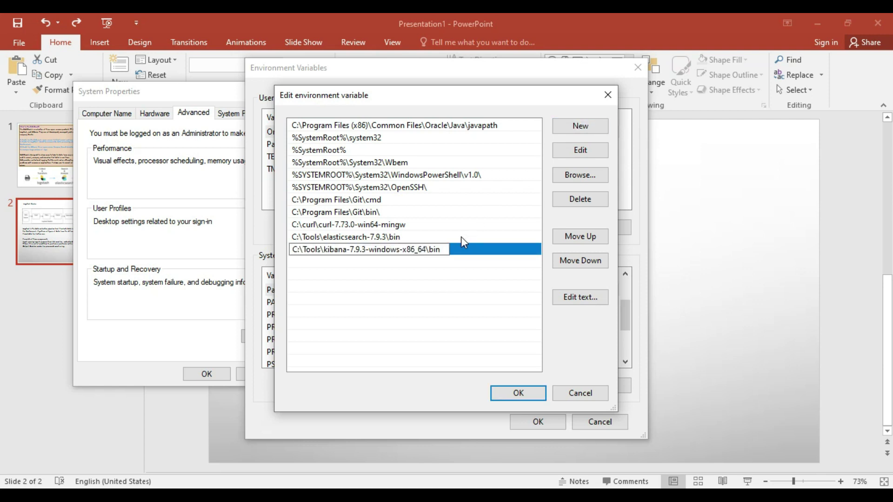
{"action": "key", "text": "Return"}
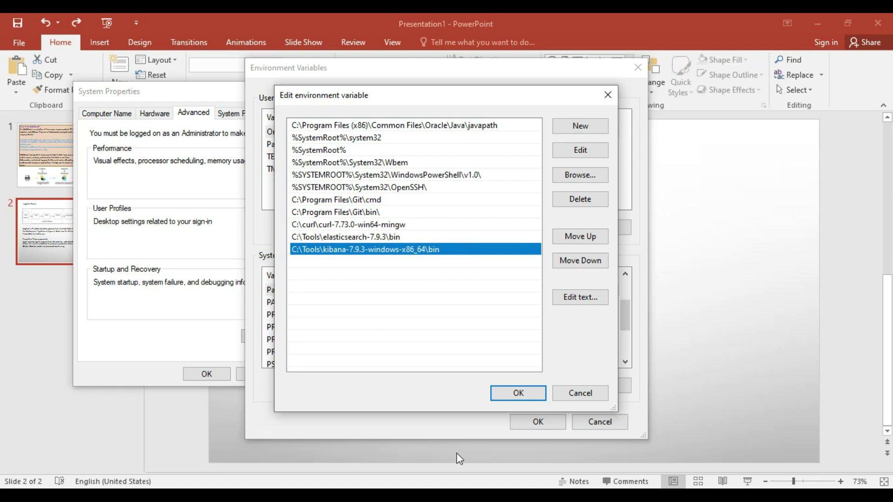
Step: Switch to File Explorer, open the bin folder in C:\Tools\logstash-7.9.3 and copy its path
{"action": "left_click", "coordinate": [338, 495]}
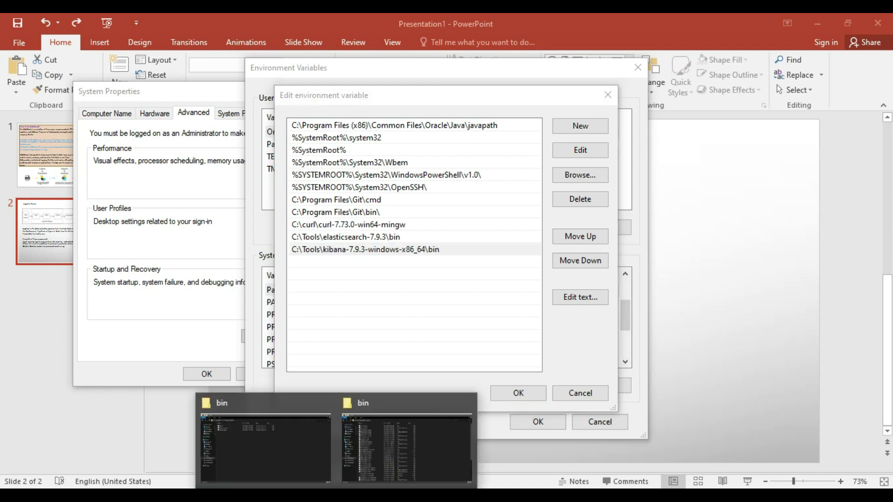
{"action": "left_click", "coordinate": [283, 442]}
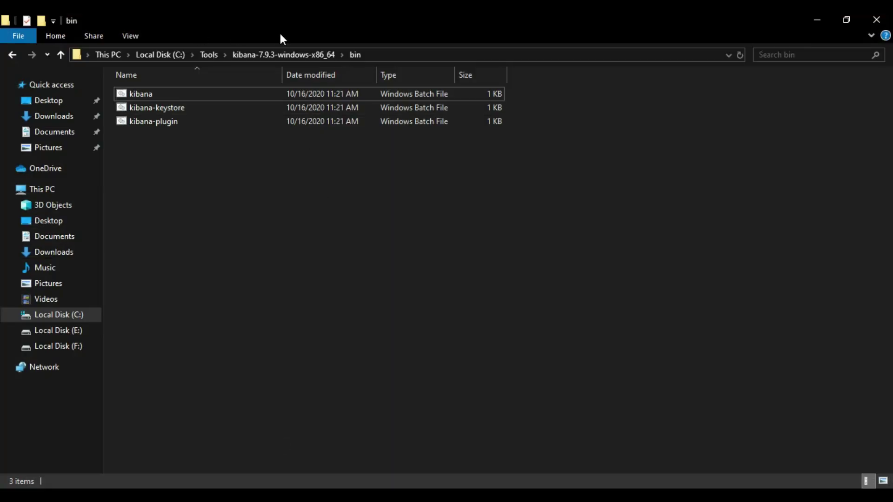
{"action": "left_click", "coordinate": [260, 56]}
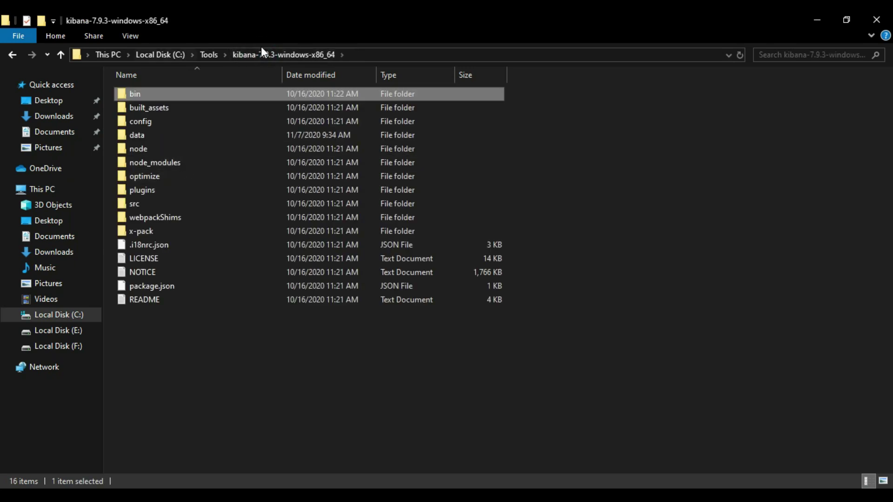
{"action": "left_click", "coordinate": [207, 56]}
{"action": "left_click", "coordinate": [299, 242]}
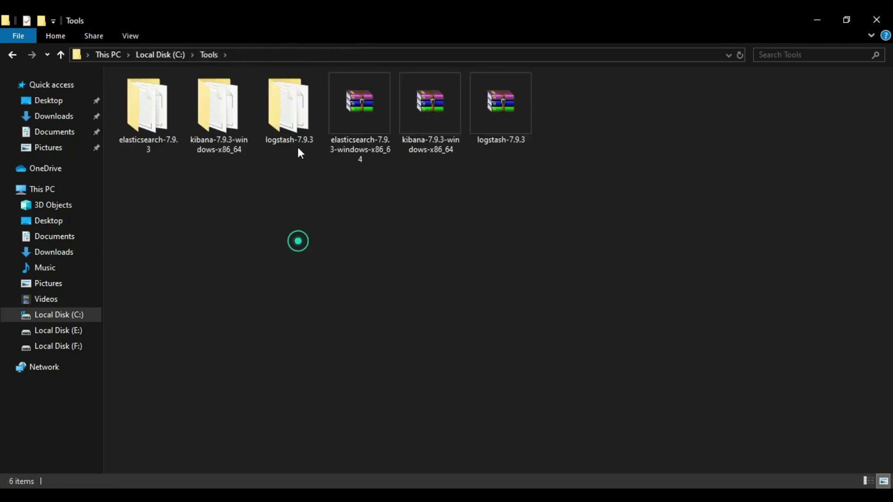
{"action": "left_click", "coordinate": [294, 124]}
{"action": "double_click", "coordinate": [294, 125]}
{"action": "left_click", "coordinate": [141, 89]}
{"action": "double_click", "coordinate": [142, 89]}
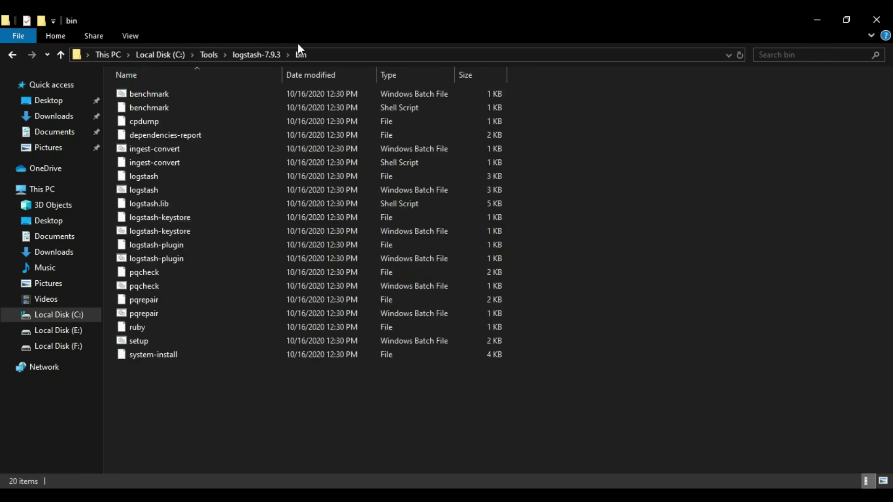
{"action": "left_click", "coordinate": [346, 55]}
{"action": "key", "text": "ctrl+c"}
Step: Add C:\Tools\logstash-7.9.3\bin as a new Path entry and save the environment variable changes
{"action": "left_click", "coordinate": [817, 21]}
{"action": "left_click", "coordinate": [575, 134]}
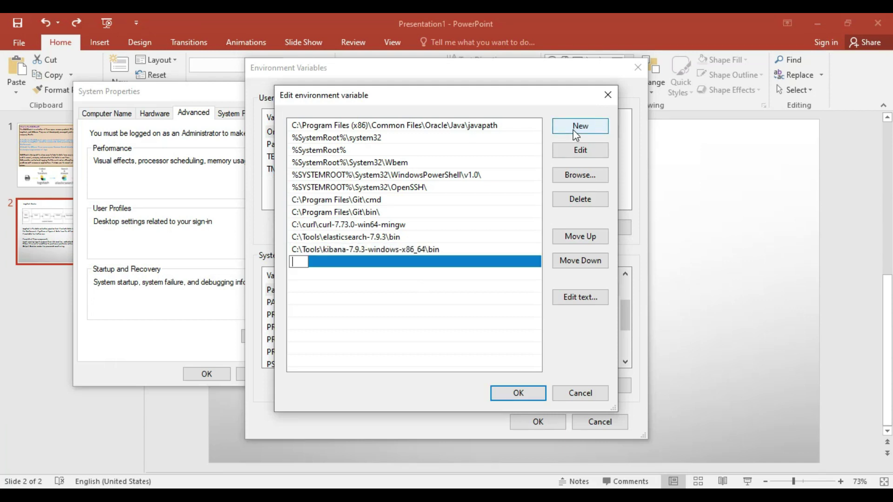
{"action": "key", "text": "ctrl+v"}
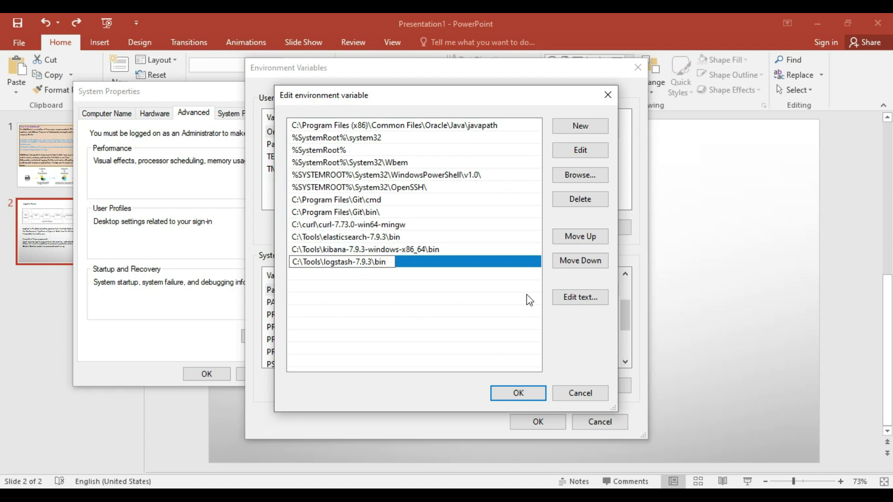
{"action": "key", "text": "Return"}
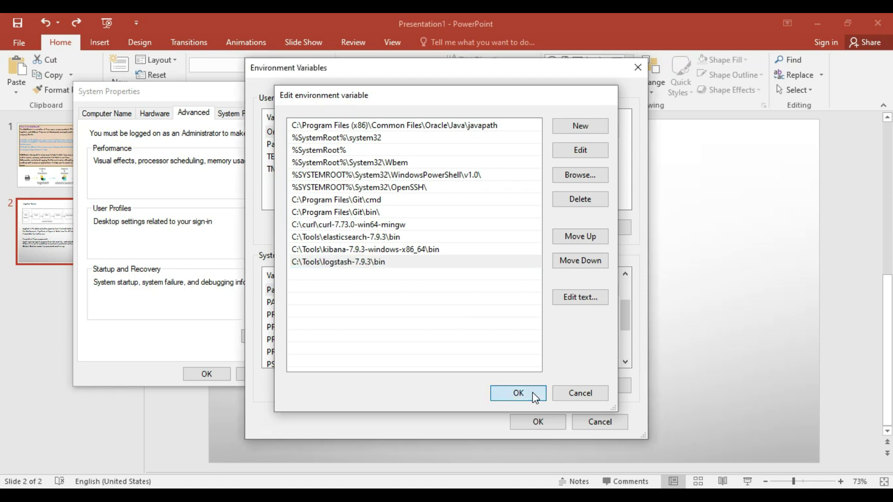
{"action": "left_click", "coordinate": [538, 405]}
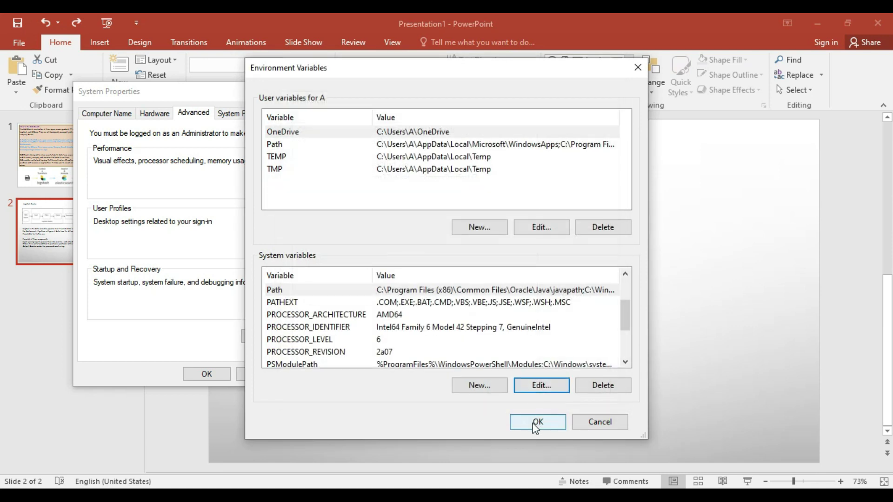
{"action": "left_click", "coordinate": [536, 421]}
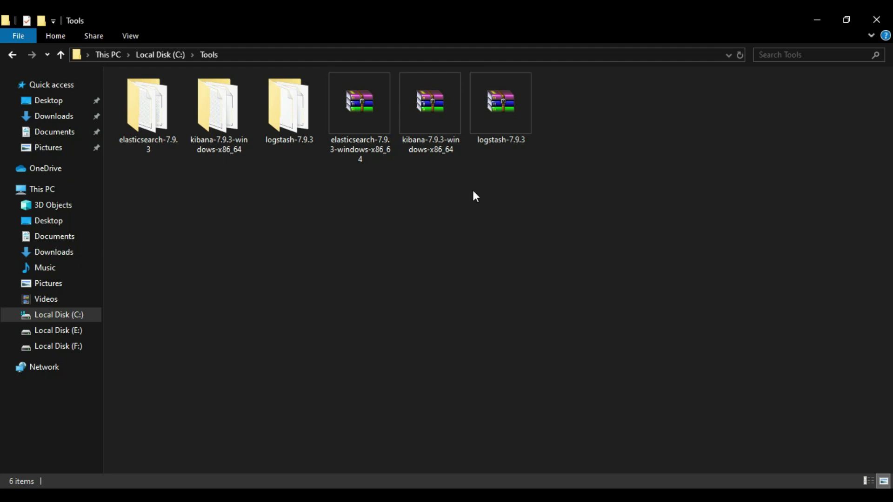
Step: Open the logstash-7.9.3 folder, switch to Chrome's Download Logstash page and read the installation step about preparing logstash.conf
{"action": "double_click", "coordinate": [284, 127]}
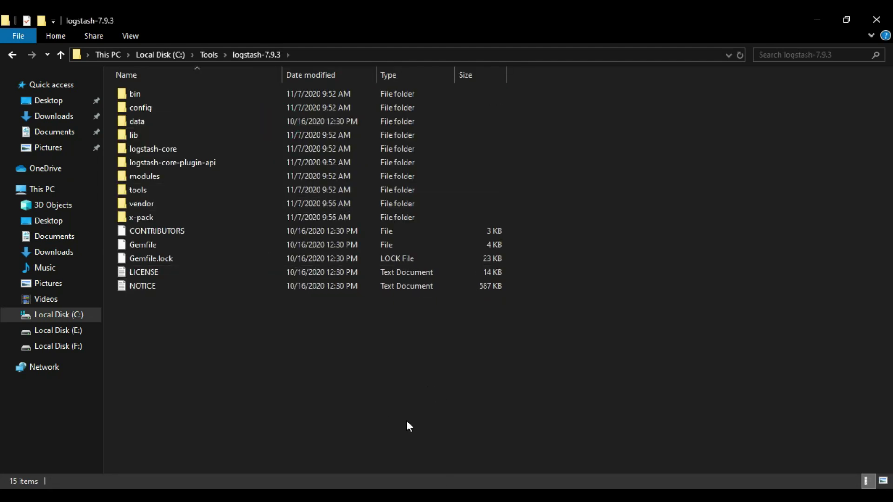
{"action": "key", "text": "alt+Tab"}
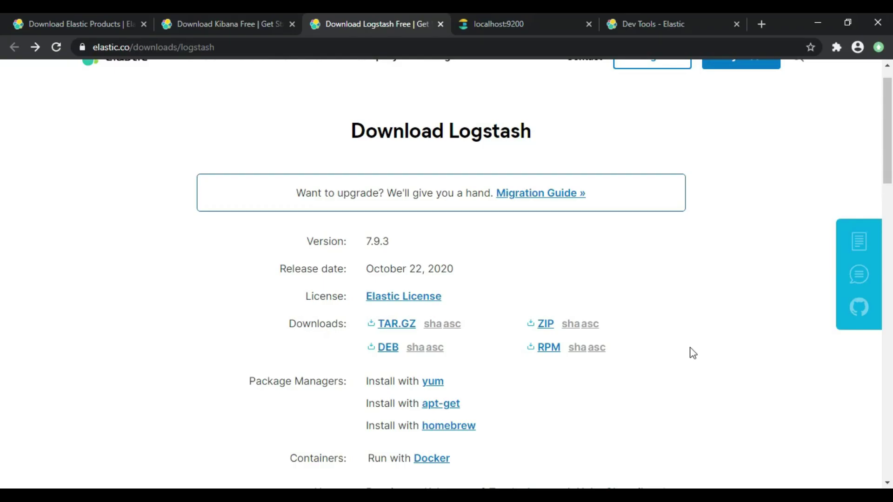
{"action": "scroll", "coordinate": [417, 212], "scroll_direction": "up", "scroll_amount": 1}
{"action": "scroll", "coordinate": [415, 212], "scroll_direction": "down", "scroll_amount": 8}
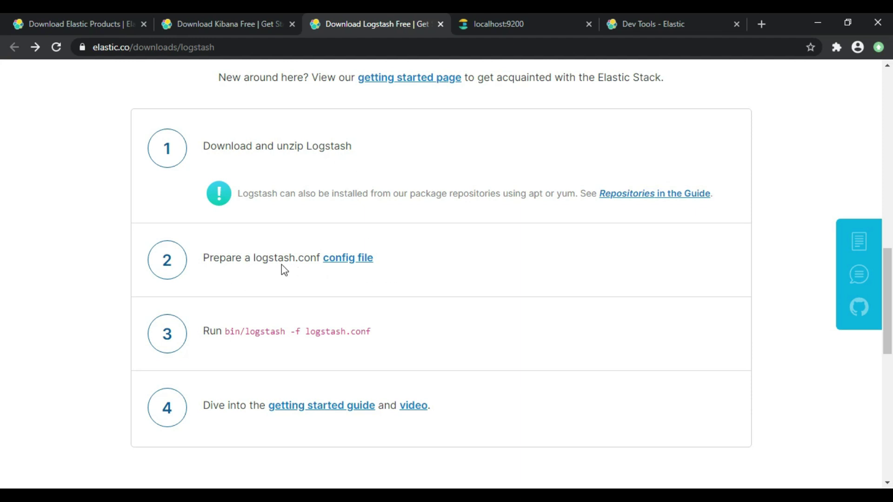
{"action": "left_click_drag", "start_coordinate": [253, 259], "coordinate": [325, 260]}
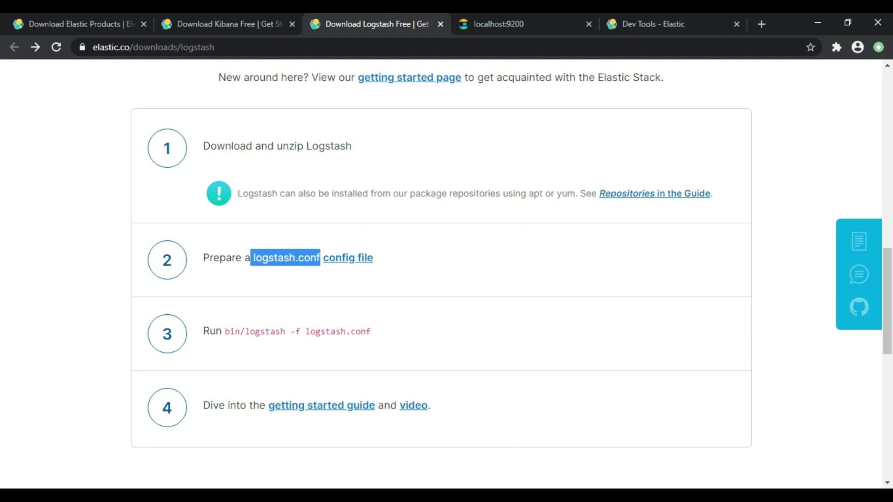
Step: Switch to the Logstash configuration in Notepad and examine its input and output blocks, especially the stdin input
{"action": "left_click", "coordinate": [453, 442]}
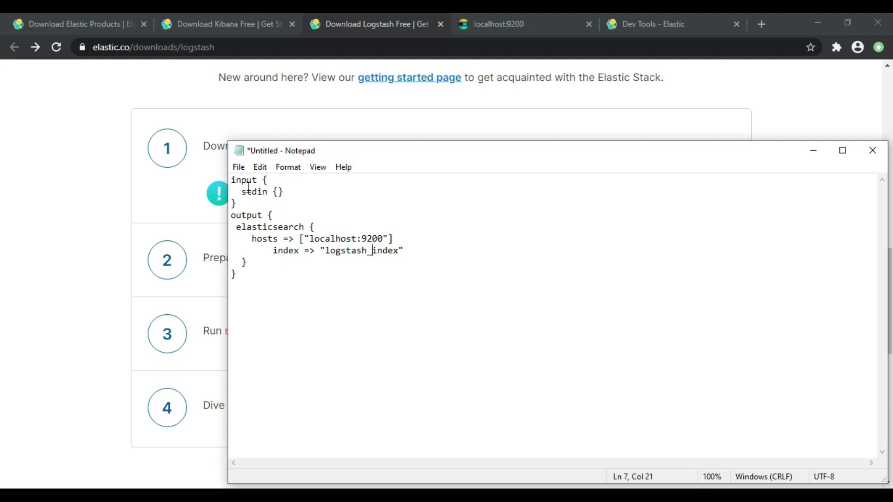
{"action": "left_click_drag", "start_coordinate": [237, 204], "coordinate": [228, 174]}
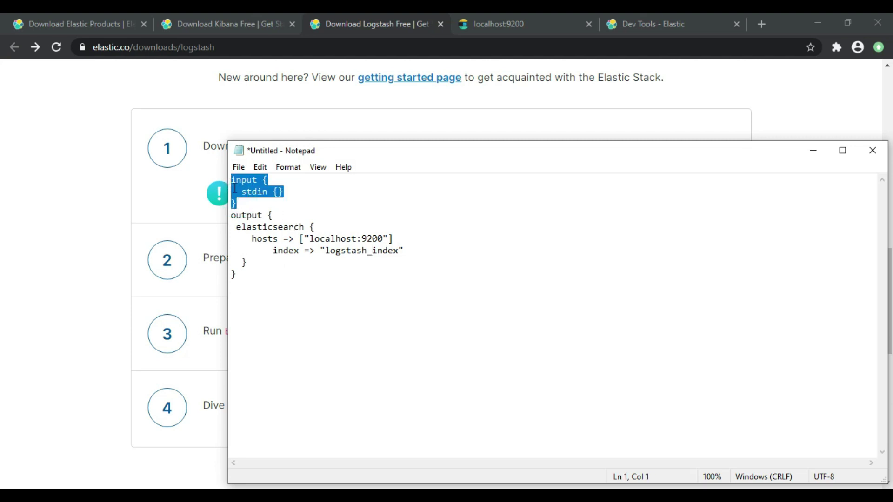
{"action": "left_click_drag", "start_coordinate": [247, 274], "coordinate": [228, 219]}
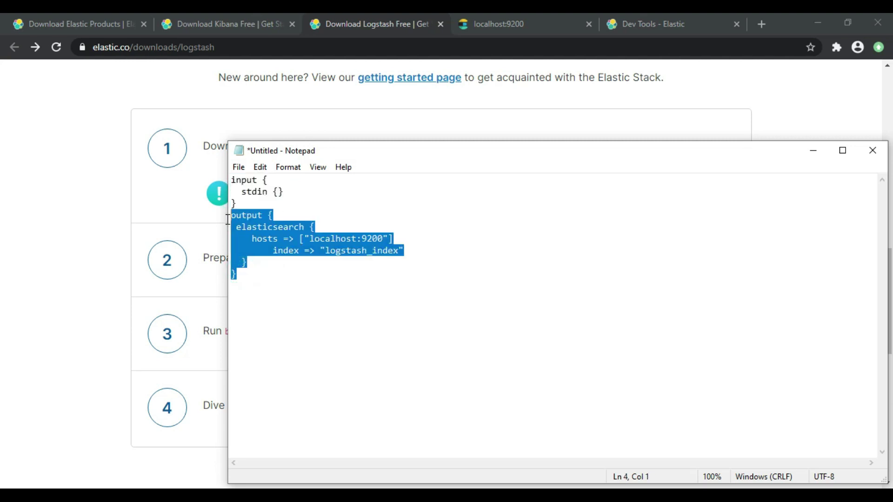
{"action": "left_click", "coordinate": [249, 192]}
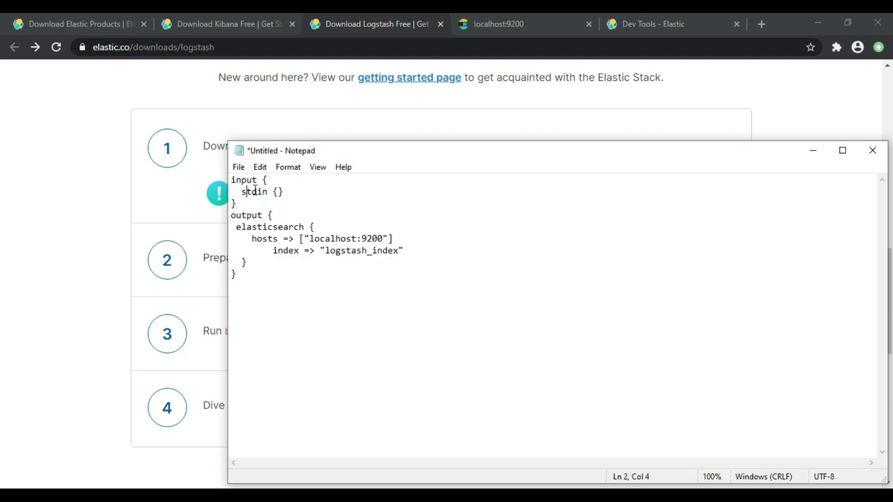
{"action": "left_click_drag", "start_coordinate": [241, 192], "coordinate": [292, 194]}
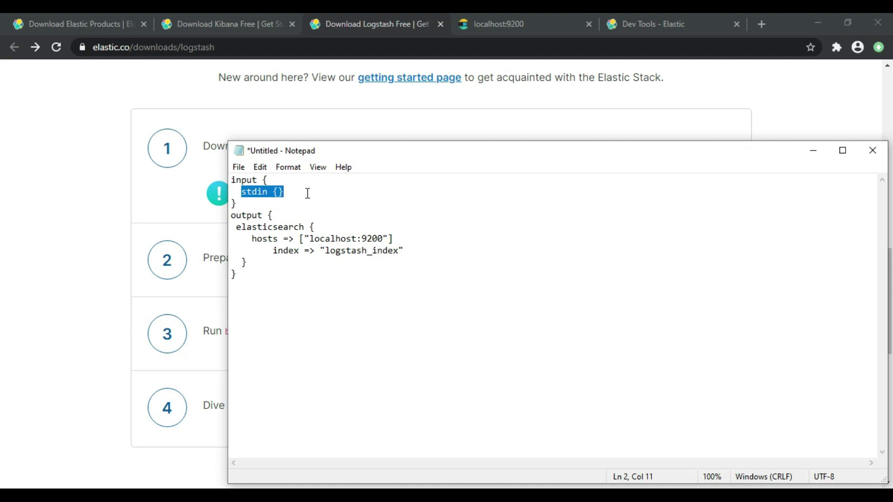
{"action": "double_click", "coordinate": [237, 183]}
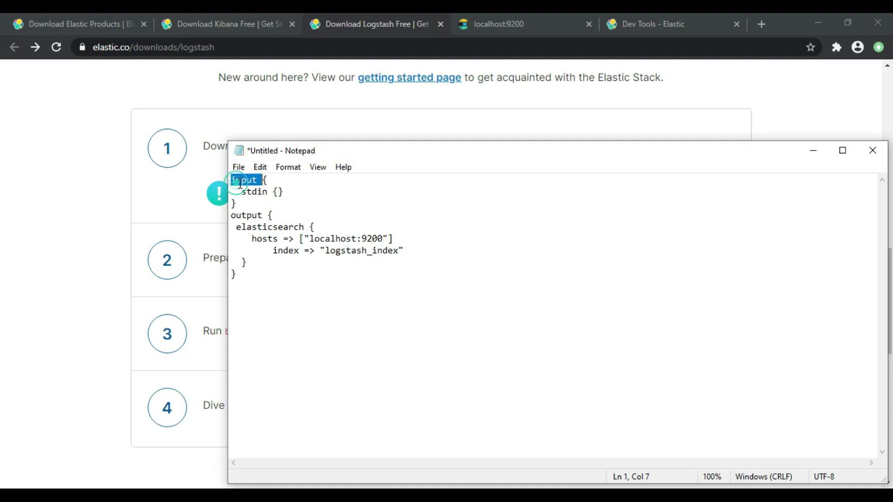
{"action": "left_click", "coordinate": [235, 203]}
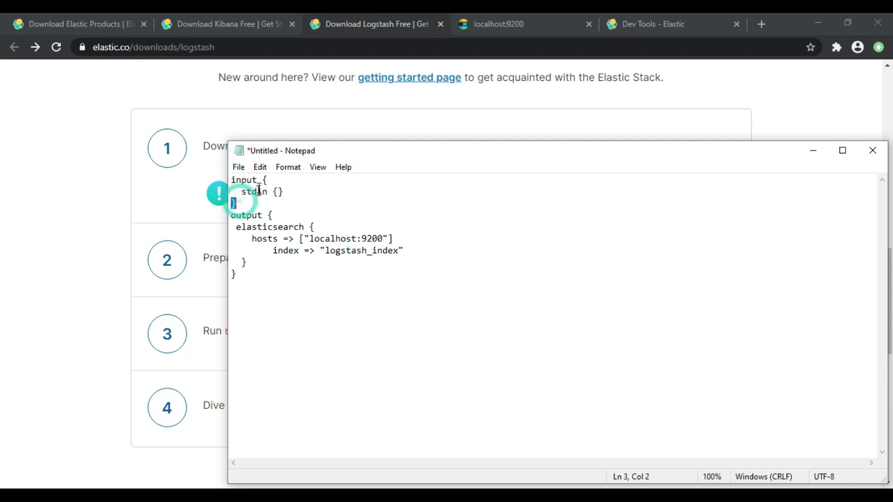
{"action": "left_click_drag", "start_coordinate": [263, 180], "coordinate": [254, 198]}
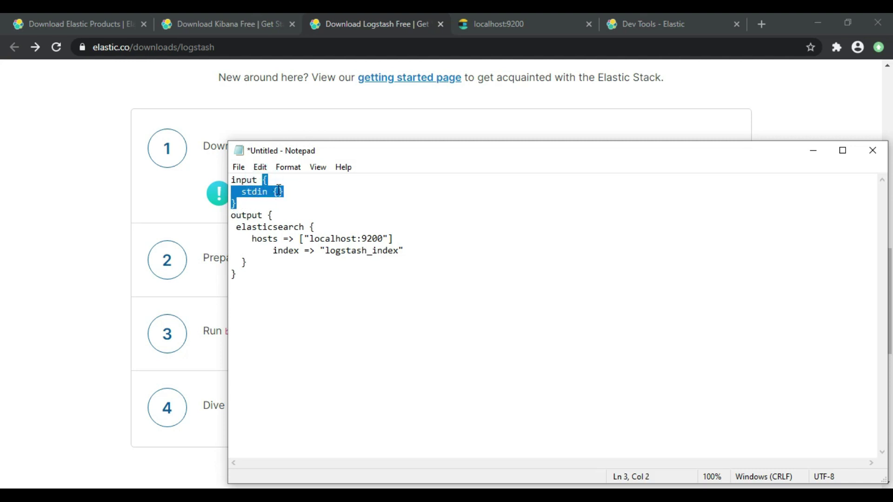
Step: Review the output block of the Logstash configuration, including its elasticsearch section, hosts and index settings, and close the Logstash Basics slide view
{"action": "left_click_drag", "start_coordinate": [230, 215], "coordinate": [274, 218]}
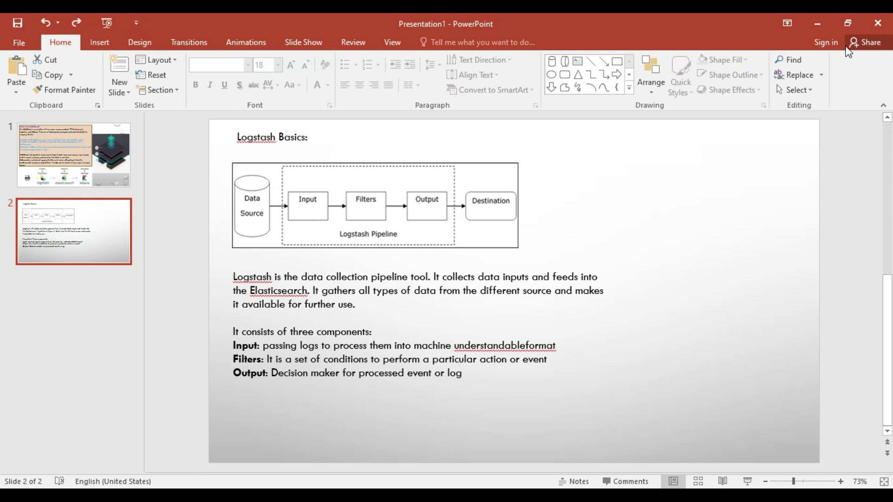
{"action": "left_click", "coordinate": [817, 24]}
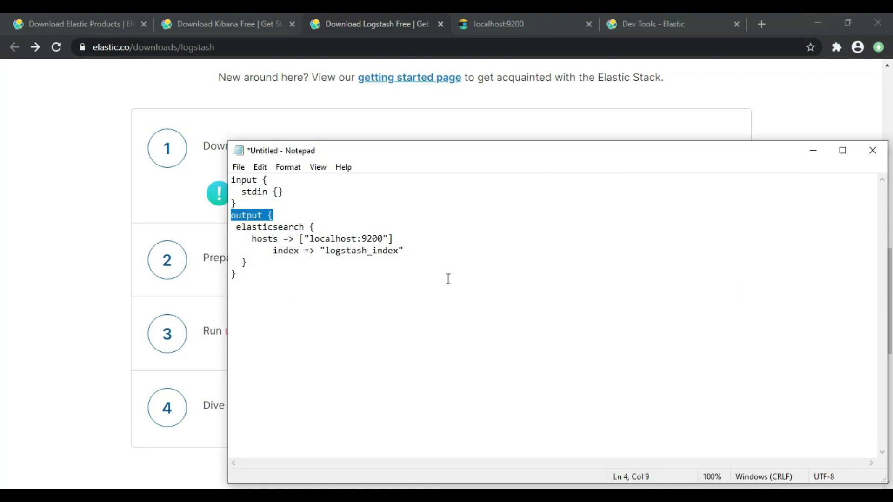
{"action": "double_click", "coordinate": [244, 228]}
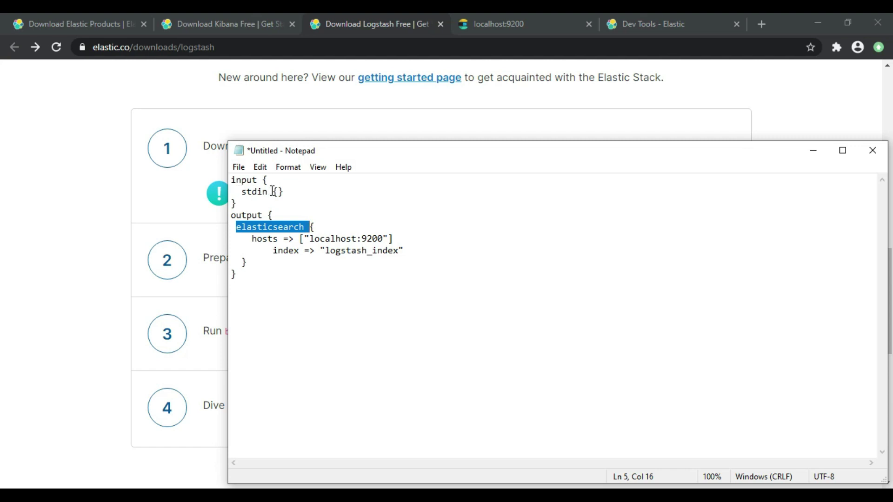
{"action": "left_click", "coordinate": [256, 223]}
{"action": "left_click_drag", "start_coordinate": [266, 215], "coordinate": [269, 270]}
{"action": "left_click", "coordinate": [259, 228]}
{"action": "double_click", "coordinate": [237, 228]}
{"action": "left_click_drag", "start_coordinate": [234, 226], "coordinate": [317, 223]}
{"action": "left_click_drag", "start_coordinate": [248, 237], "coordinate": [410, 235]}
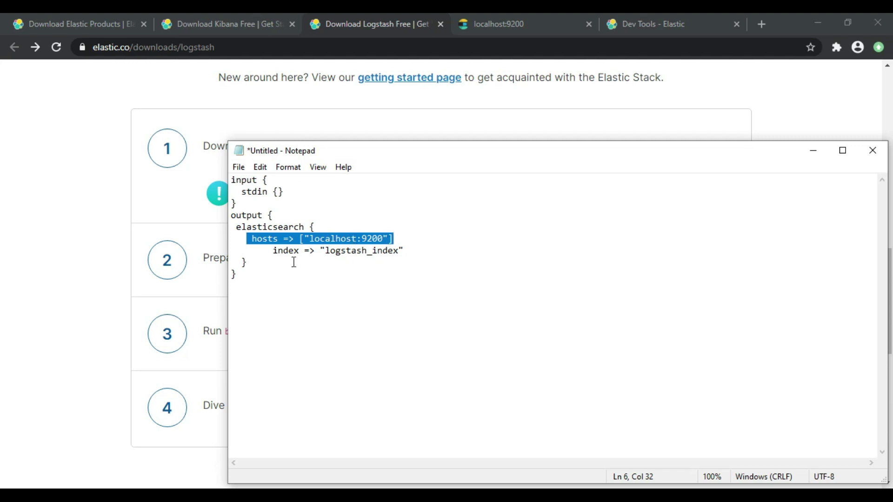
{"action": "left_click", "coordinate": [270, 254]}
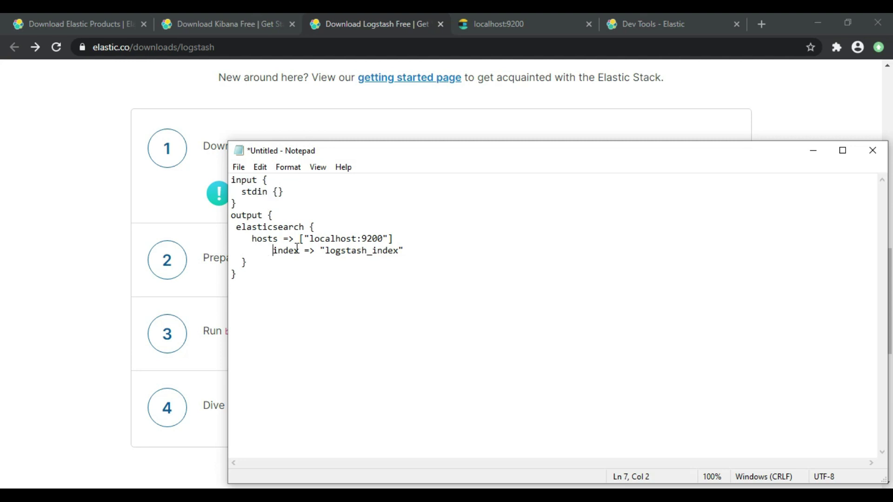
{"action": "left_click_drag", "start_coordinate": [273, 251], "coordinate": [413, 251]}
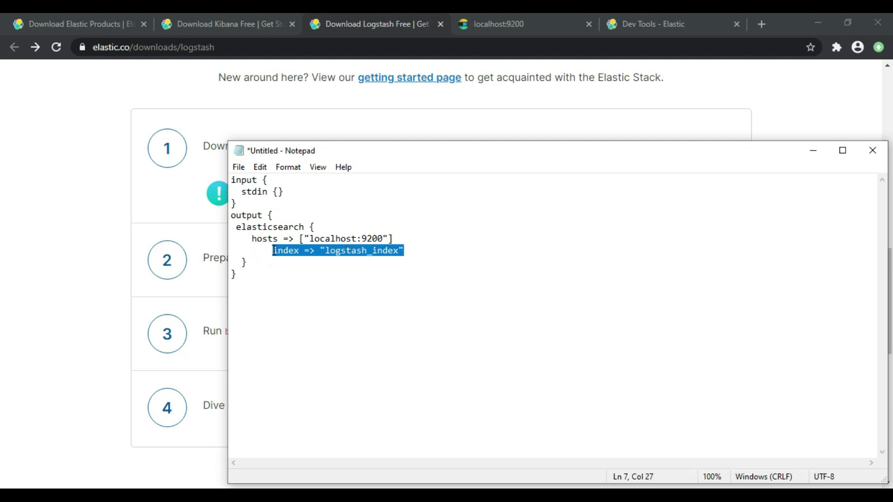
{"action": "double_click", "coordinate": [289, 251]}
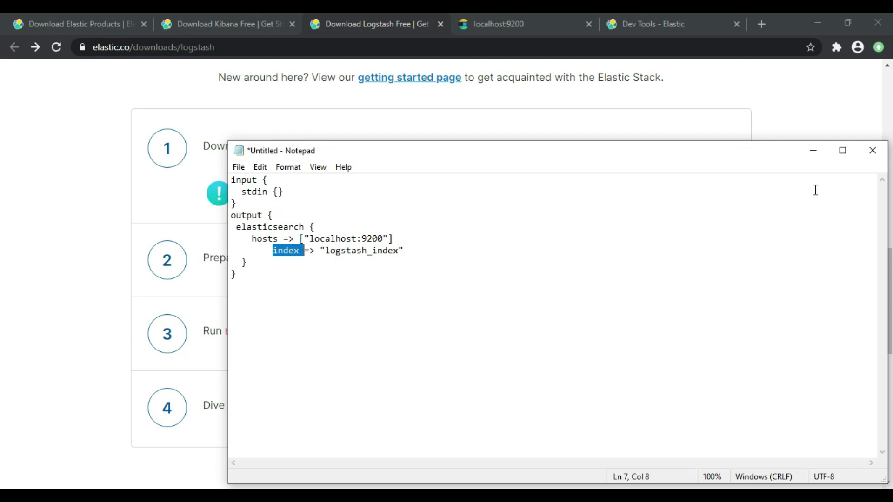
{"action": "left_click", "coordinate": [503, 221]}
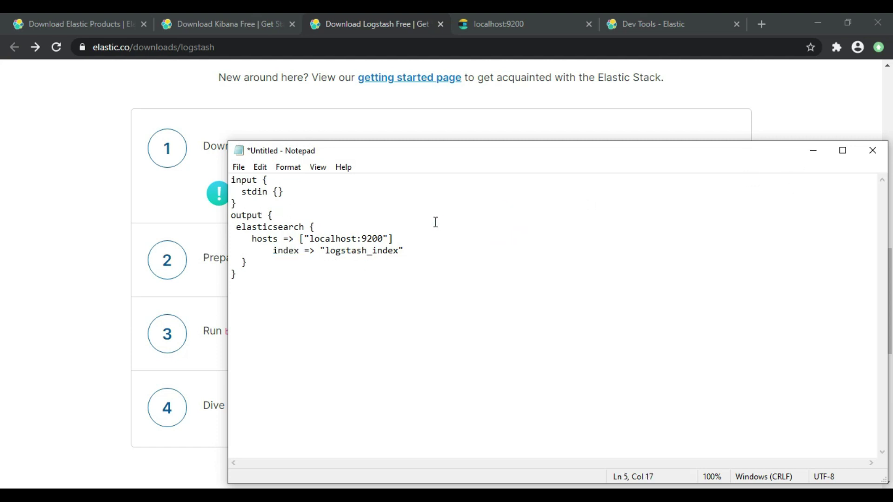
Step: Save the configuration as logstash.conf with file type All Files in C:\Tools\logstash-7.9.3
{"action": "key", "text": "ctrl+s"}
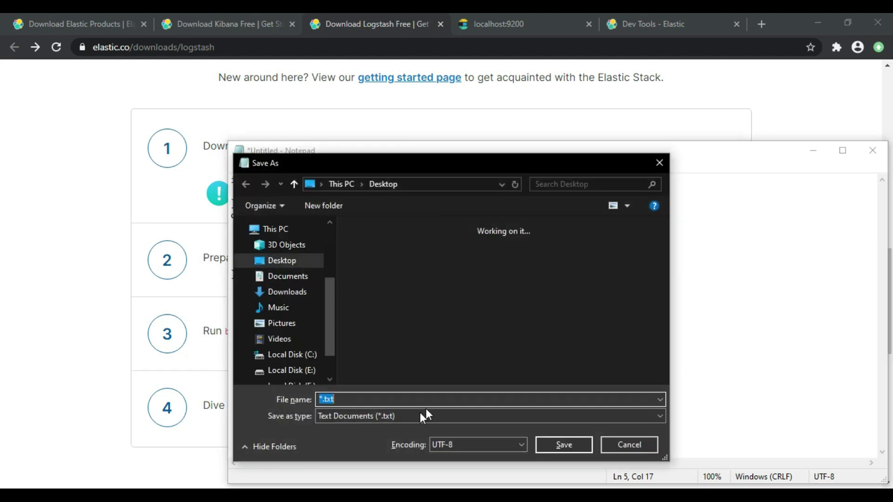
{"action": "type", "text": "logstash.conf"}
{"action": "left_click", "coordinate": [415, 415]}
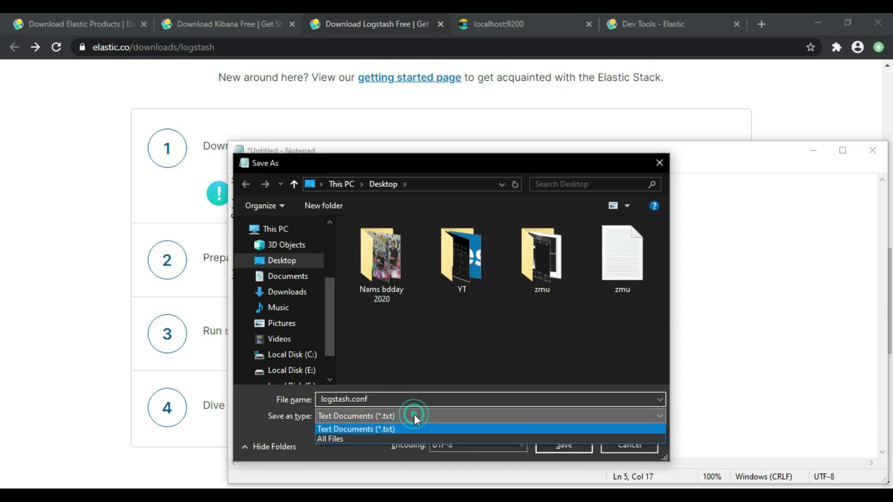
{"action": "left_click", "coordinate": [366, 438]}
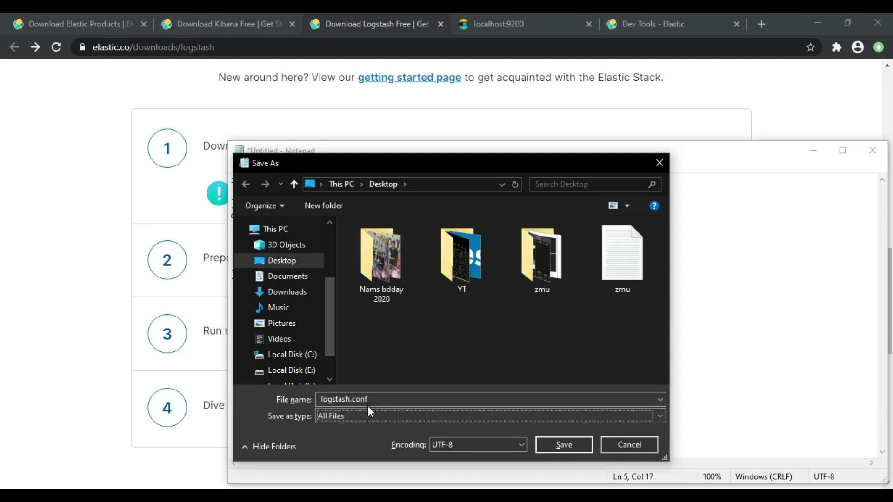
{"action": "left_click", "coordinate": [297, 356]}
{"action": "scroll", "coordinate": [430, 356], "scroll_direction": "down", "scroll_amount": 1}
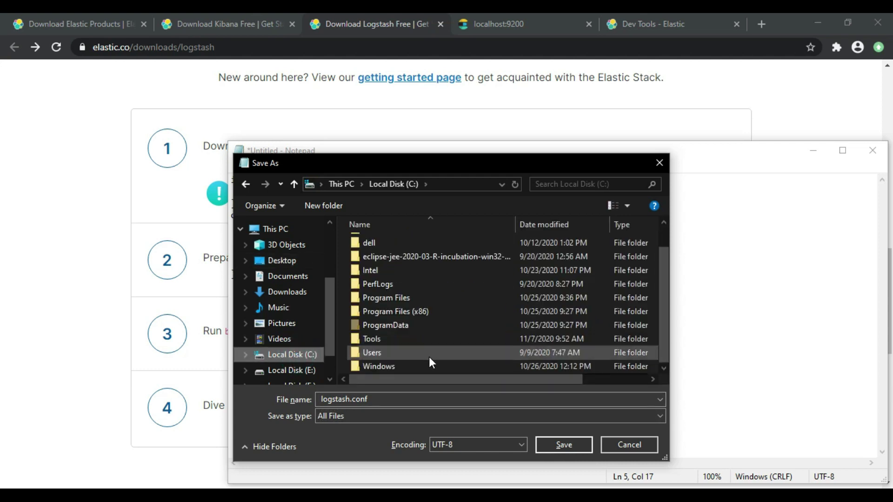
{"action": "double_click", "coordinate": [369, 341]}
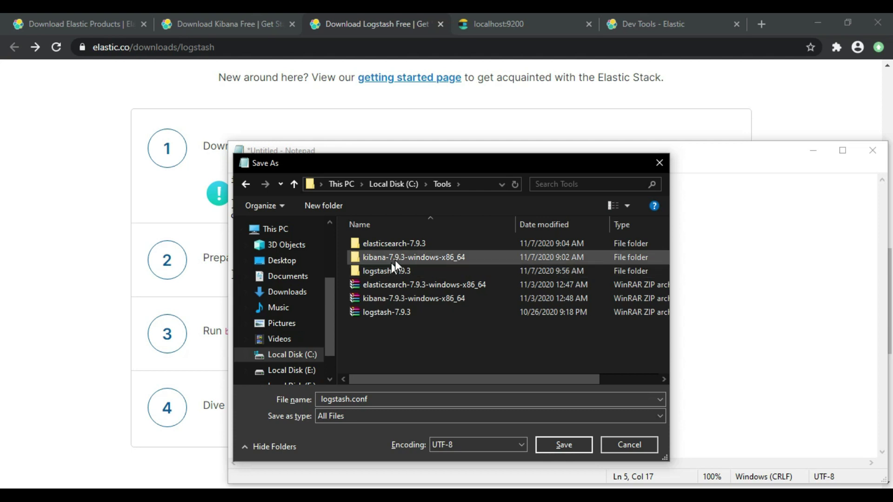
{"action": "double_click", "coordinate": [387, 273]}
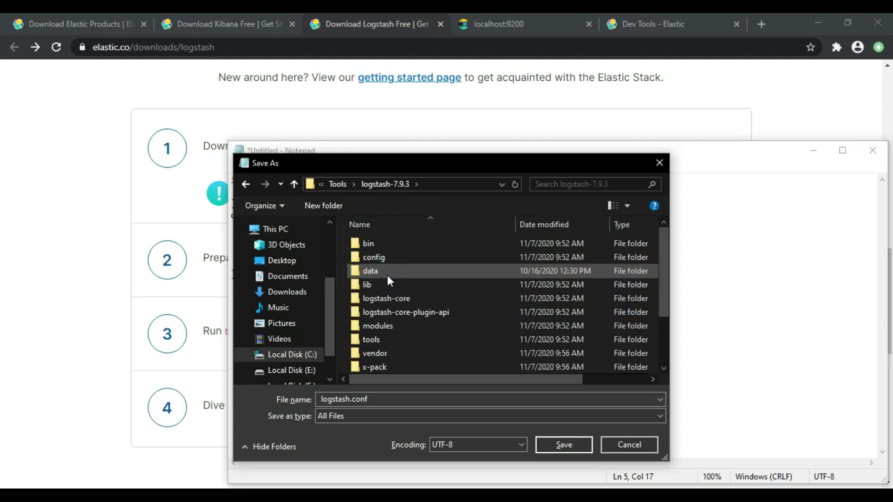
{"action": "left_click_drag", "start_coordinate": [662, 282], "coordinate": [667, 332]}
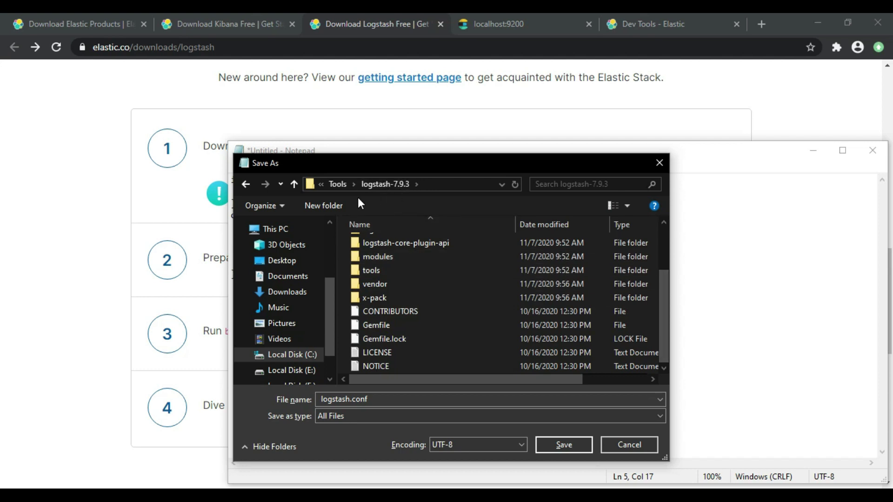
{"action": "left_click", "coordinate": [560, 444]}
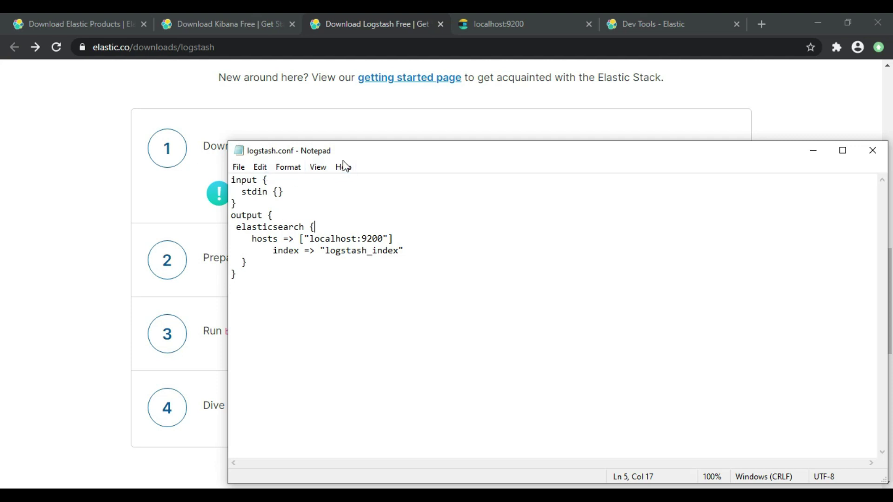
Step: Minimize Notepad and read the run command in step 3 of the Logstash installation instructions in Chrome
{"action": "left_click", "coordinate": [812, 153]}
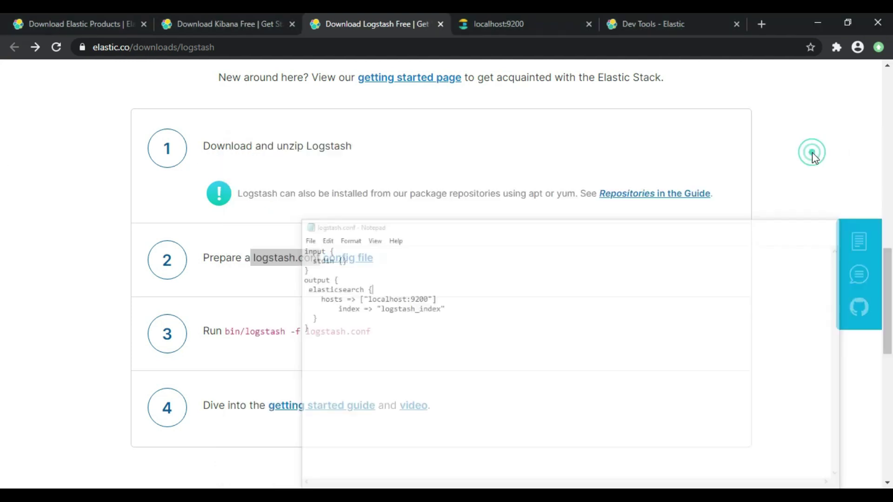
{"action": "scroll", "coordinate": [246, 345], "scroll_direction": "down", "scroll_amount": 2}
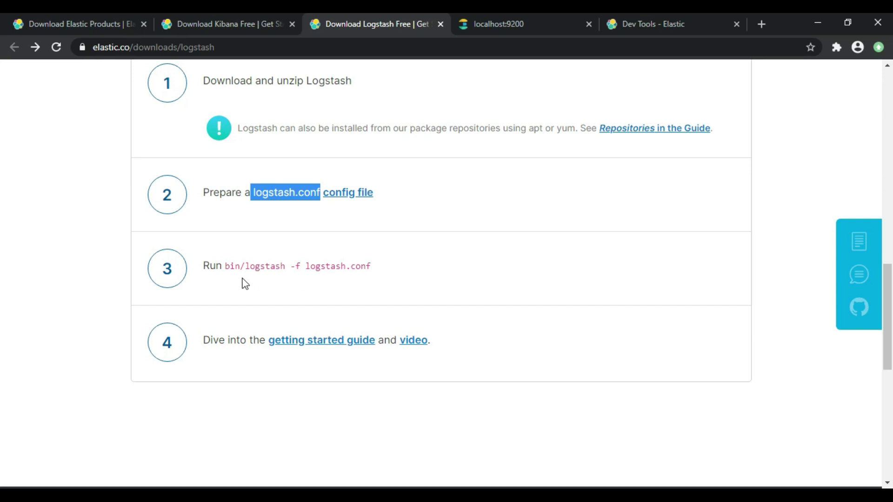
{"action": "left_click_drag", "start_coordinate": [226, 268], "coordinate": [395, 271]}
{"action": "left_click", "coordinate": [259, 279]}
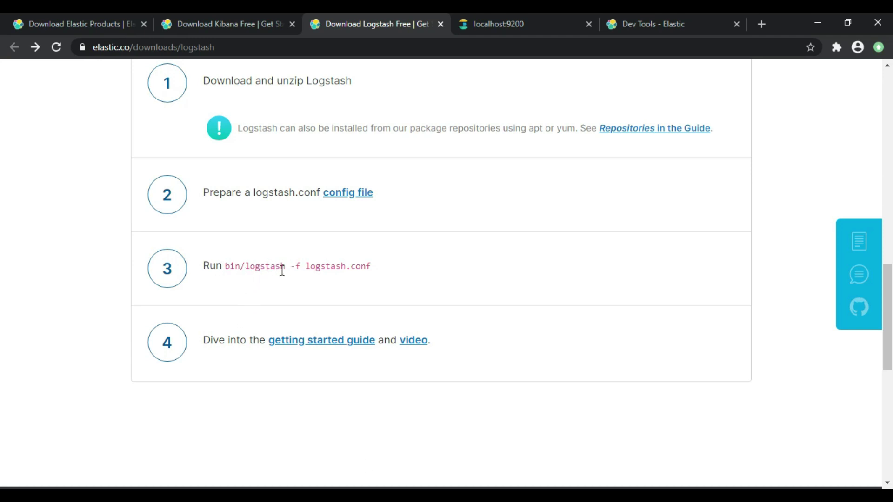
{"action": "left_click_drag", "start_coordinate": [285, 268], "coordinate": [228, 266]}
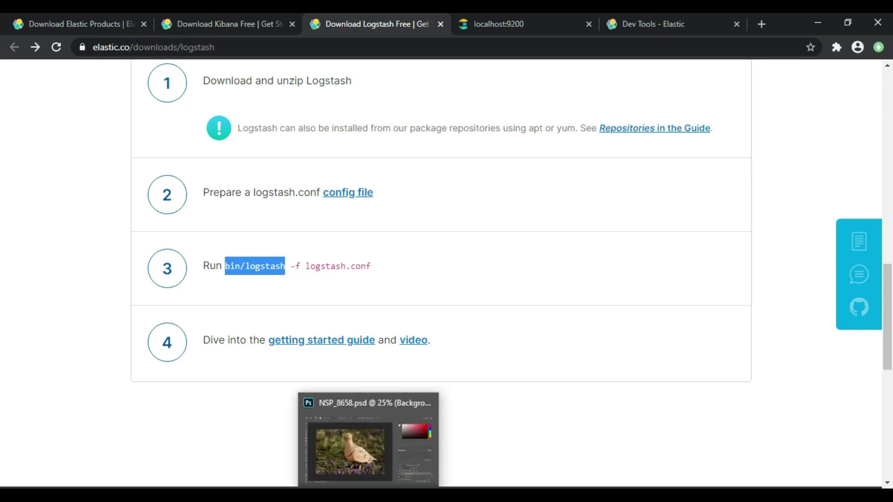
Step: Switch to the logstash-7.9.3 window in File Explorer and look through its bin folder
{"action": "mouse_move", "coordinate": [338, 496]}
{"action": "mouse_move", "coordinate": [408, 453]}
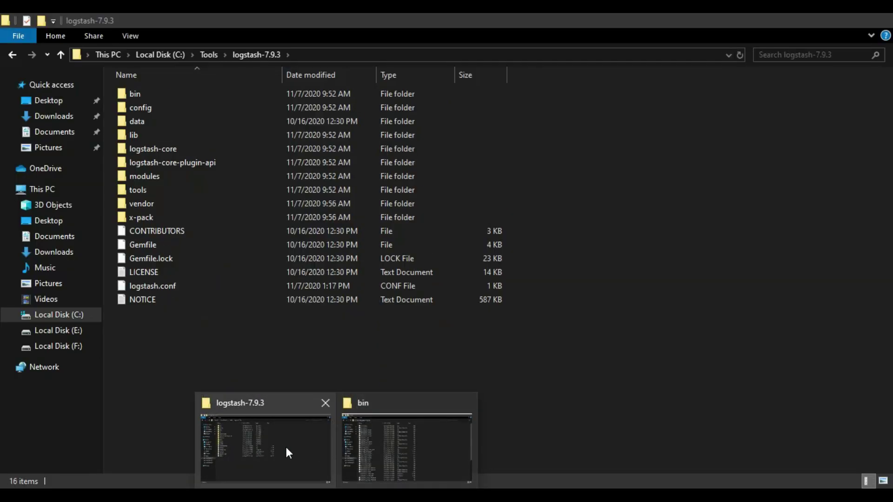
{"action": "left_click", "coordinate": [285, 445]}
{"action": "left_click", "coordinate": [138, 93]}
{"action": "double_click", "coordinate": [138, 93]}
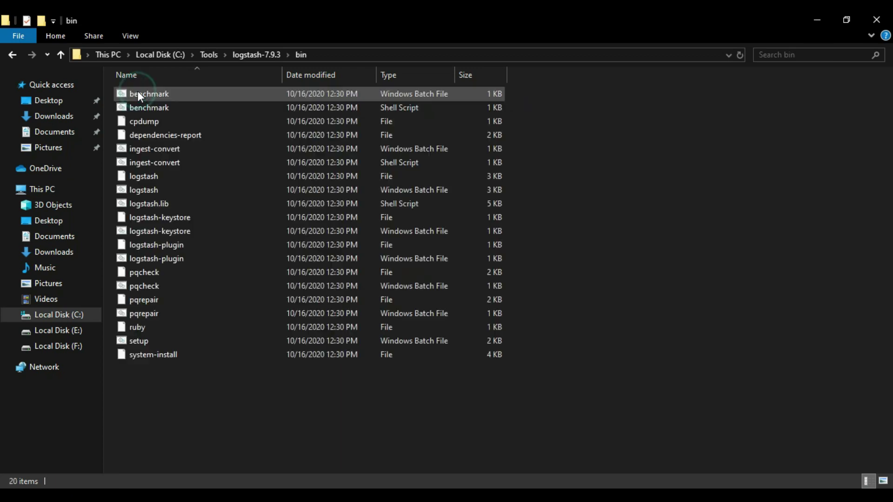
{"action": "left_click", "coordinate": [344, 55]}
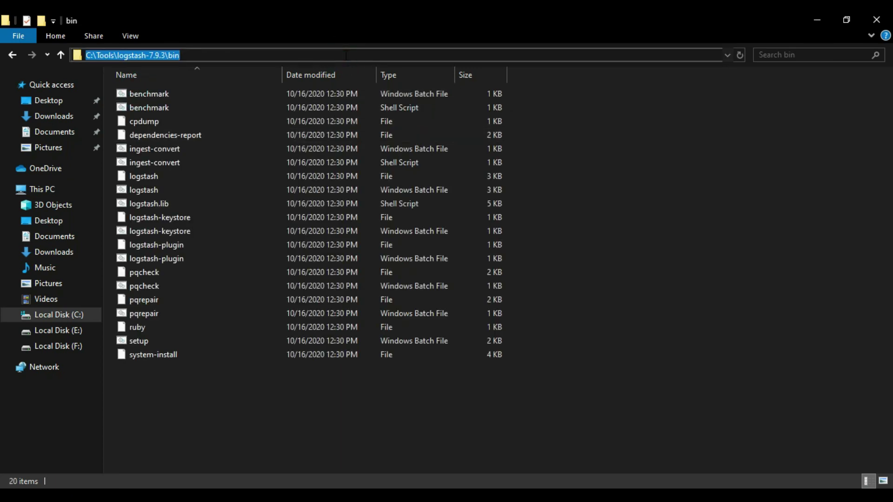
{"action": "left_click", "coordinate": [259, 203]}
{"action": "left_click", "coordinate": [289, 389]}
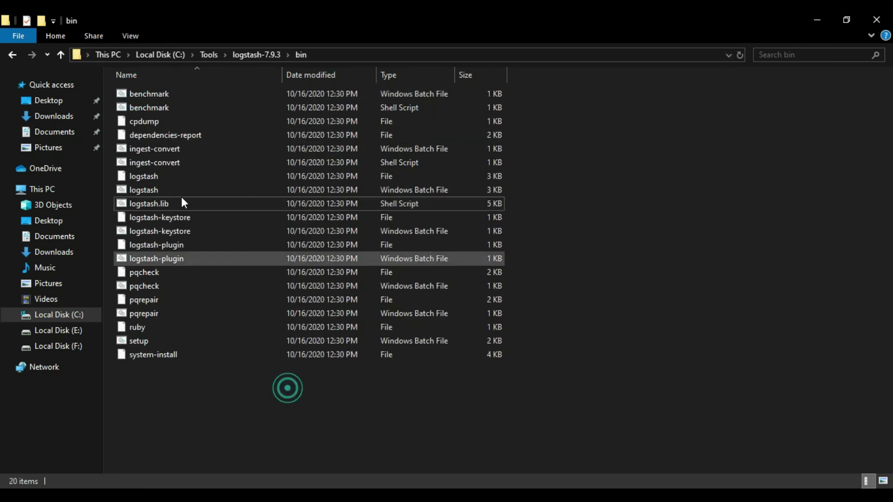
Step: Return to the logstash-7.9.3 folder, open a Command Prompt there and move its window so the folder's file list stays visible
{"action": "left_click", "coordinate": [242, 56]}
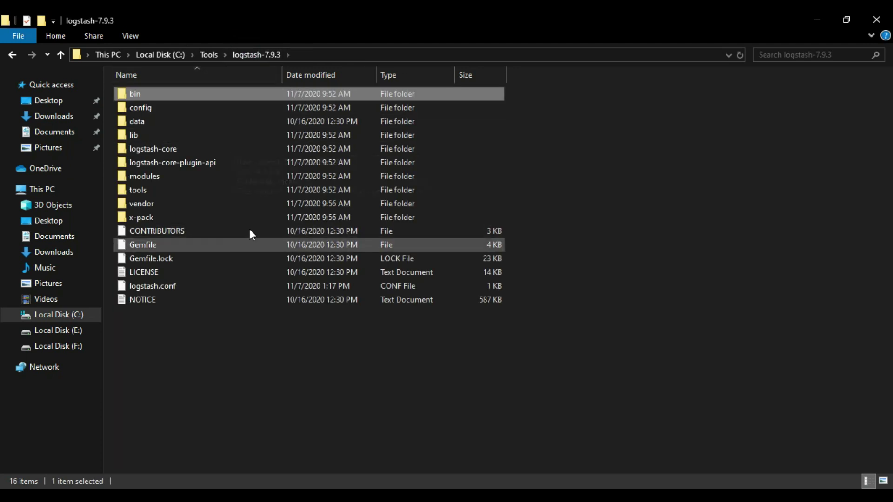
{"action": "left_click", "coordinate": [325, 56]}
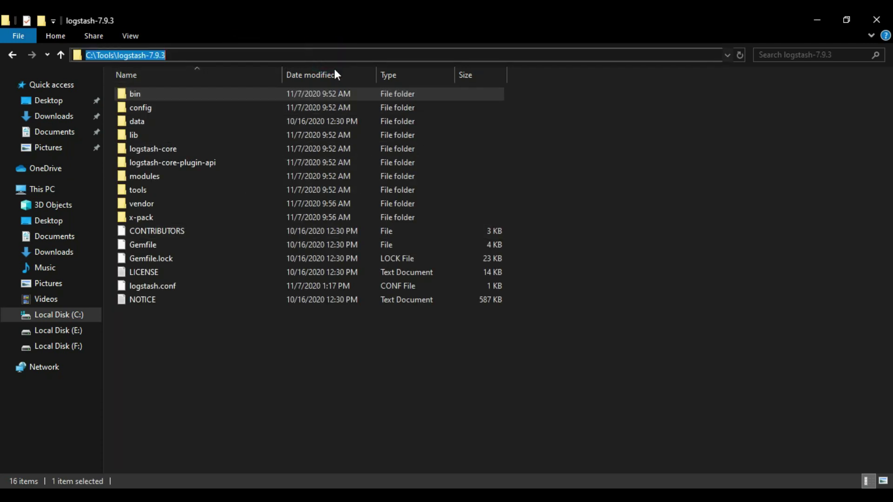
{"action": "type", "text": "cmd"}
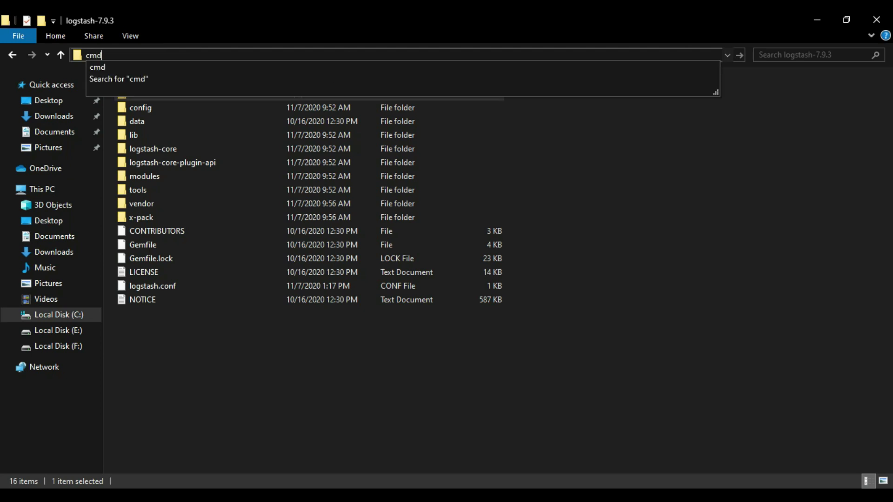
{"action": "key", "text": "Return"}
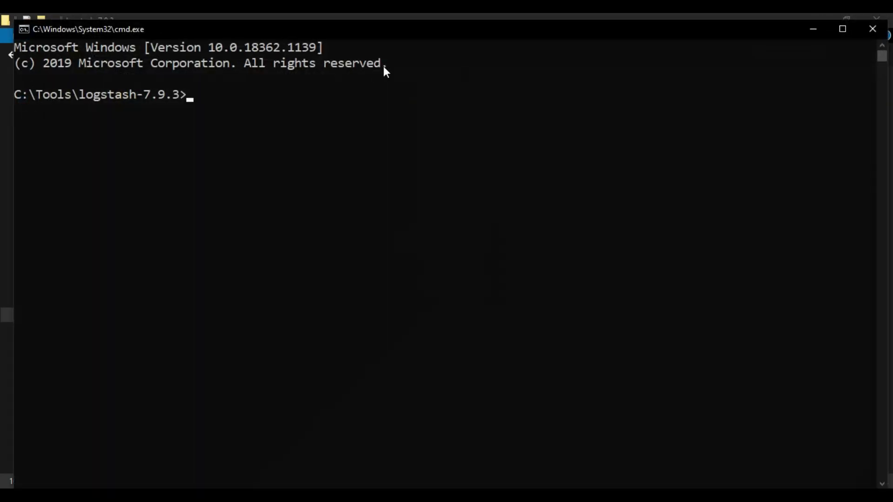
{"action": "left_click_drag", "start_coordinate": [399, 34], "coordinate": [608, 50]}
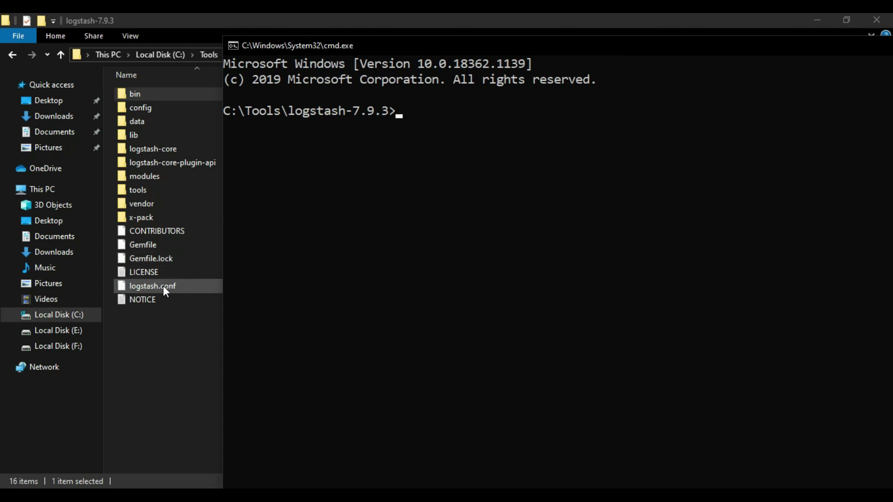
Step: Run logstash -f logstash.conf in the Command Prompt and reposition its window
{"action": "left_click", "coordinate": [348, 172]}
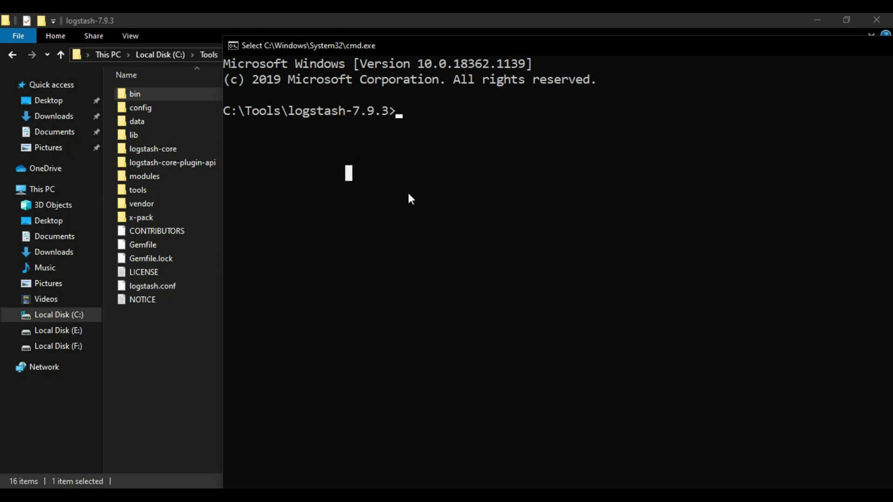
{"action": "type", "text": "logs"}
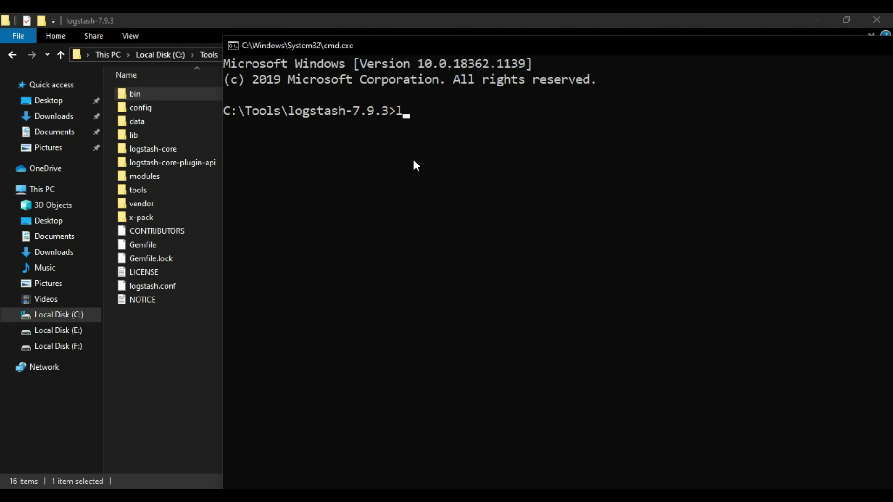
{"action": "key", "text": "BackSpace"}
{"action": "type", "text": "stas"}
{"action": "key", "text": "BackSpace"}
{"action": "type", "text": "sh -f "}
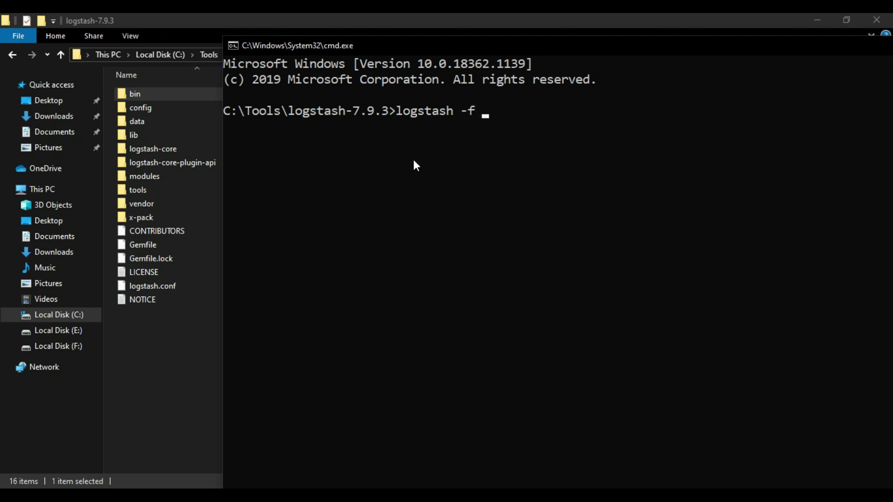
{"action": "type", "text": "logstash.conf"}
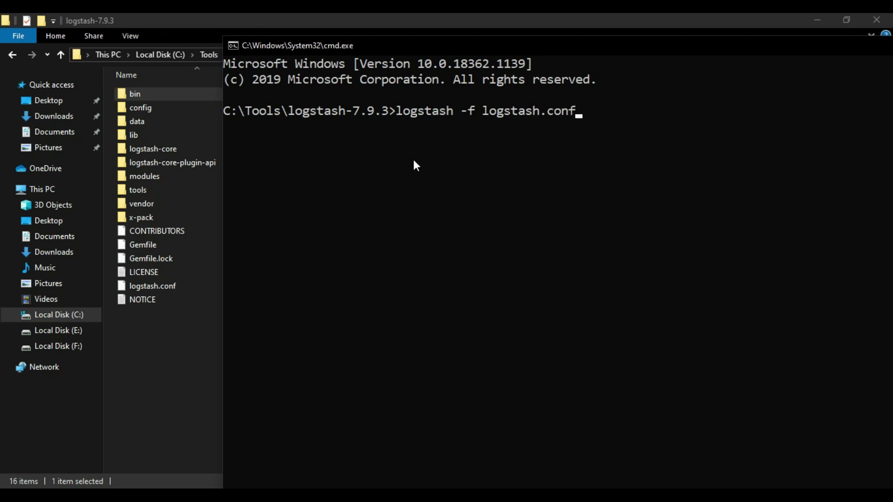
{"action": "key", "text": "Return"}
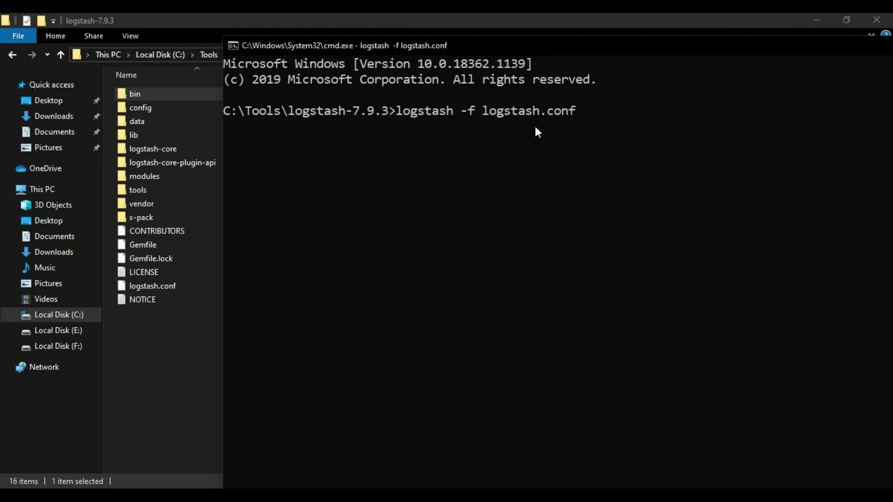
{"action": "left_click_drag", "start_coordinate": [708, 47], "coordinate": [594, 45]}
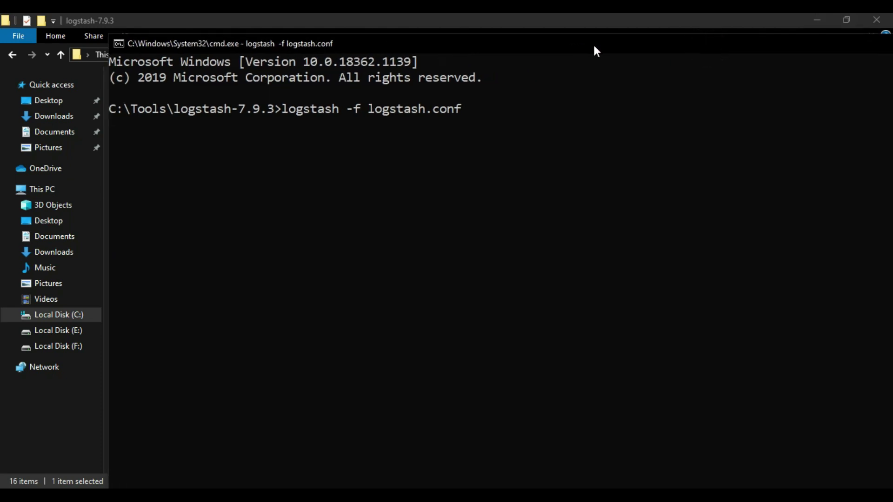
Step: Maximize the Command Prompt window and read the Logstash startup log, checking the pipeline source, pipeline status and API endpoint port
{"action": "double_click", "coordinate": [632, 46]}
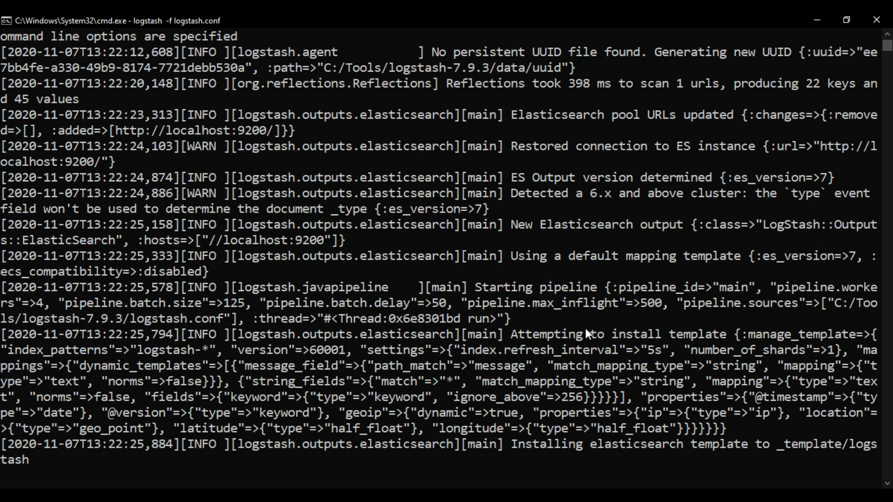
{"action": "scroll", "coordinate": [739, 318], "scroll_direction": "up", "scroll_amount": 5}
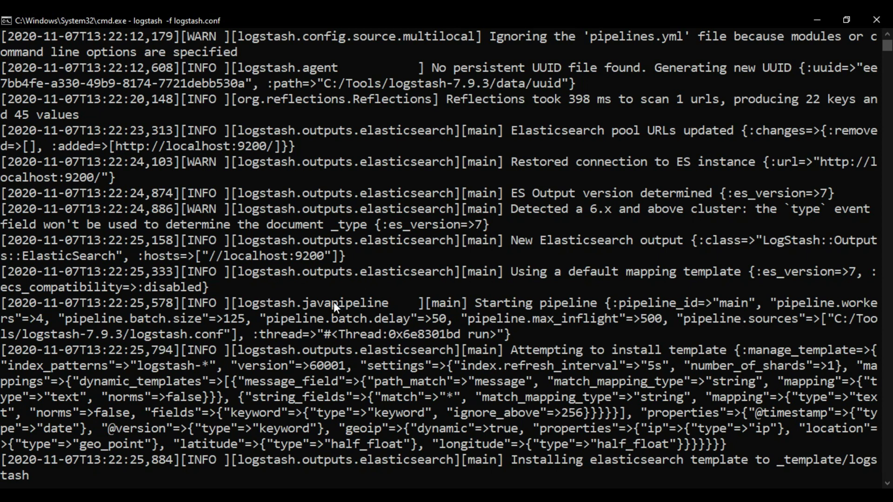
{"action": "left_click_drag", "start_coordinate": [479, 308], "coordinate": [688, 303]}
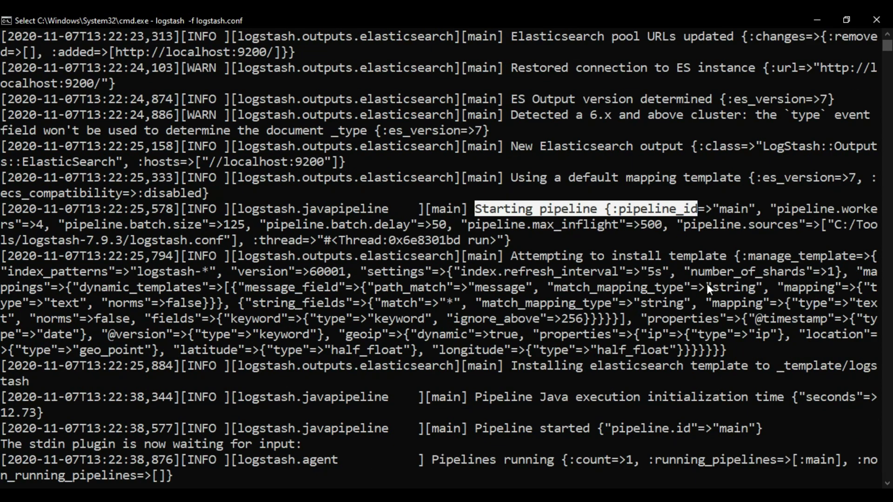
{"action": "left_click_drag", "start_coordinate": [707, 224], "coordinate": [218, 239]}
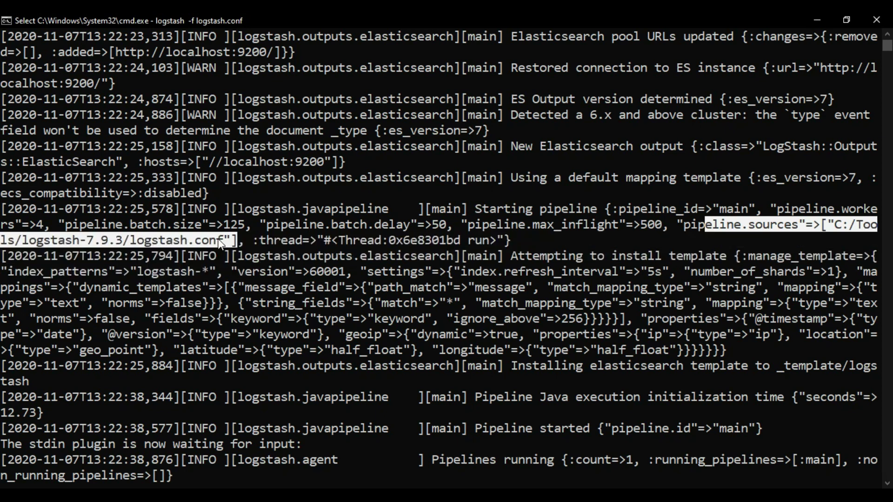
{"action": "scroll", "coordinate": [501, 317], "scroll_direction": "down", "scroll_amount": 3}
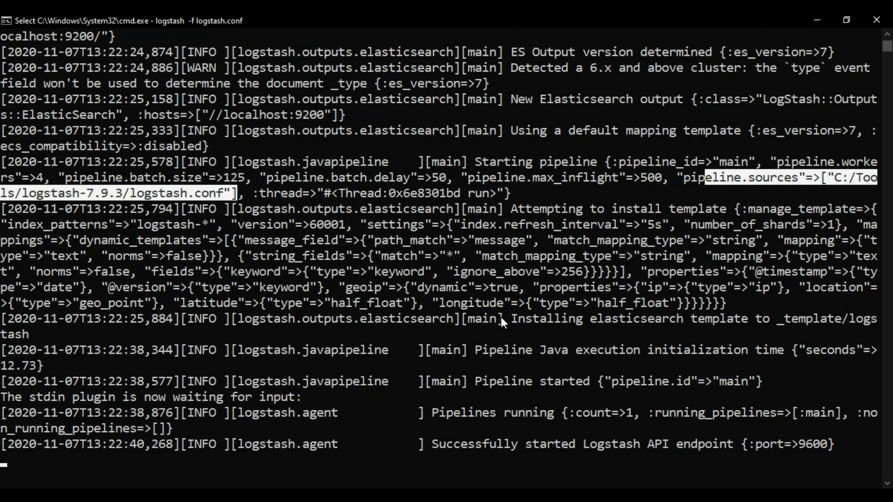
{"action": "left_click_drag", "start_coordinate": [476, 255], "coordinate": [777, 261]}
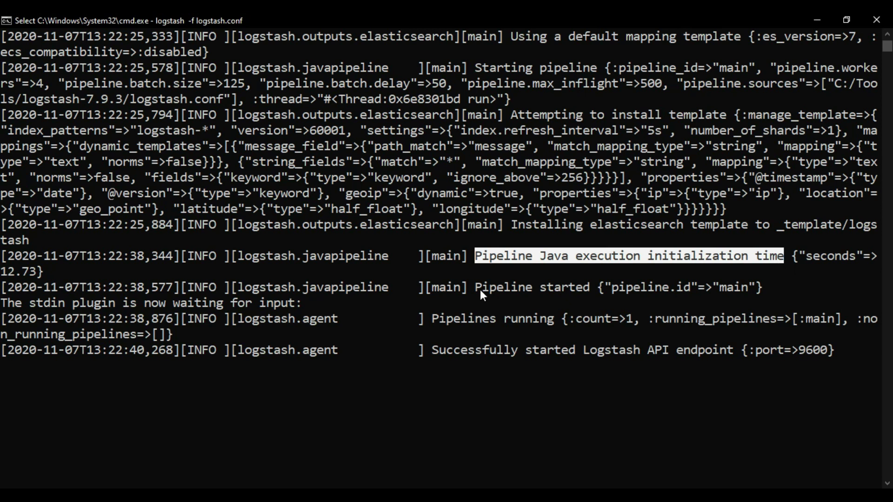
{"action": "left_click_drag", "start_coordinate": [476, 288], "coordinate": [561, 290]}
{"action": "left_click_drag", "start_coordinate": [440, 320], "coordinate": [566, 318]}
{"action": "left_click_drag", "start_coordinate": [444, 348], "coordinate": [733, 350]}
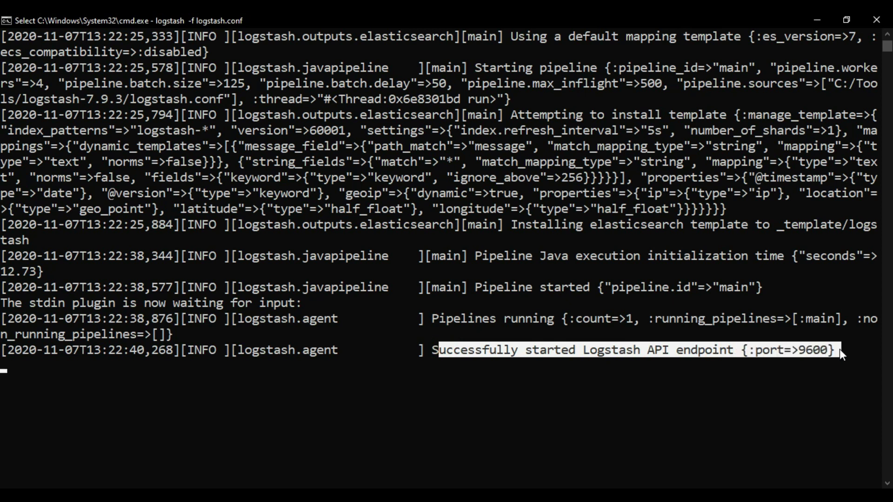
{"action": "left_click", "coordinate": [806, 352]}
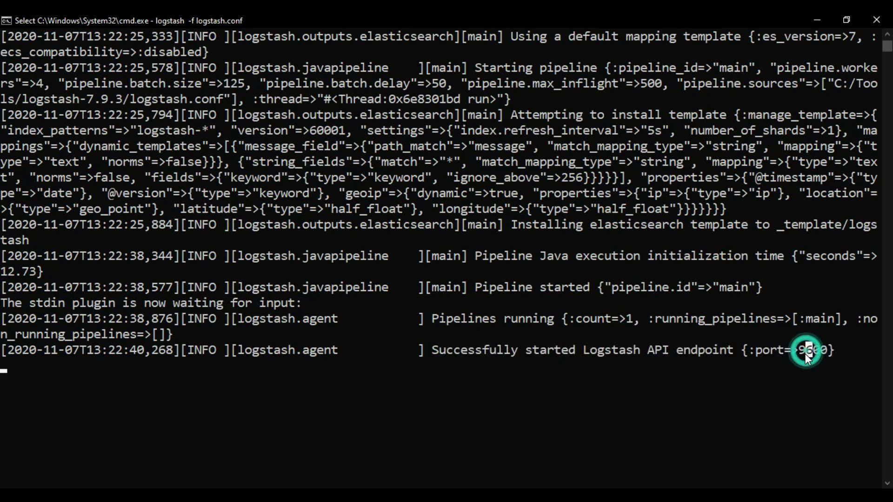
{"action": "left_click_drag", "start_coordinate": [804, 353], "coordinate": [823, 357]}
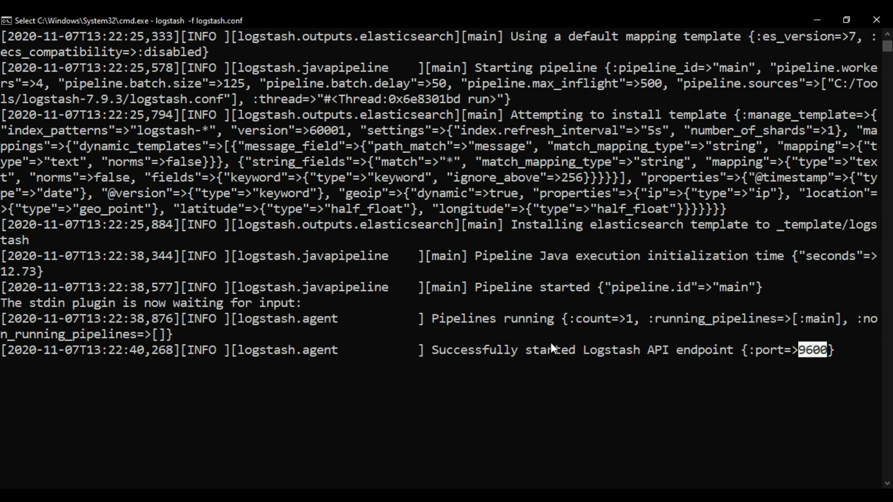
Step: Switch to the untitled Notepad document and copy all its comma-separated user records, including the header row
{"action": "key", "text": "alt+Tab"}
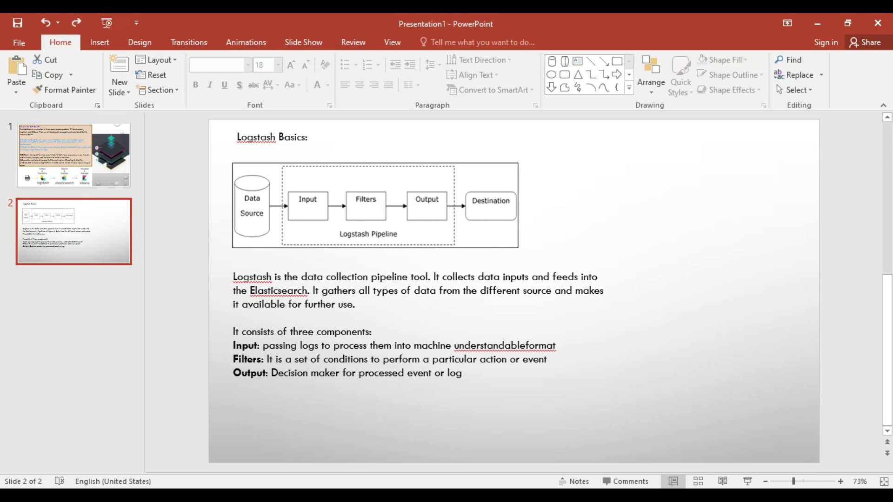
{"action": "mouse_move", "coordinate": [560, 495]}
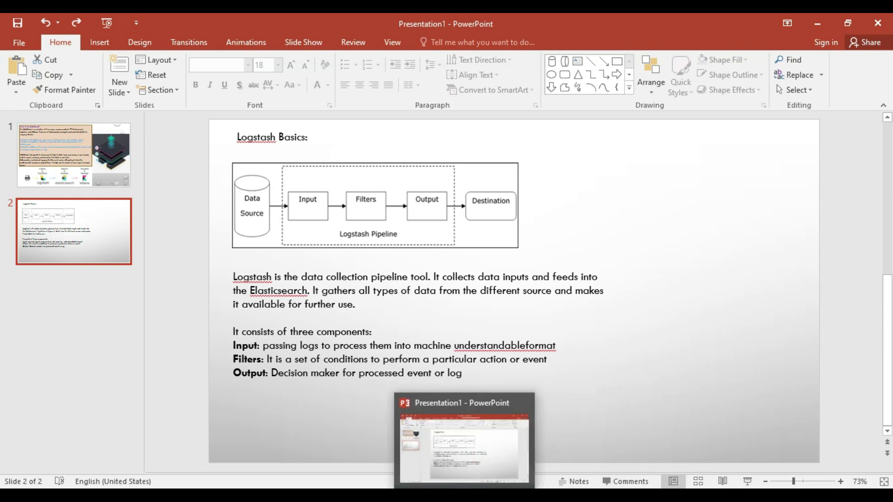
{"action": "left_click", "coordinate": [561, 495]}
{"action": "left_click", "coordinate": [660, 440]}
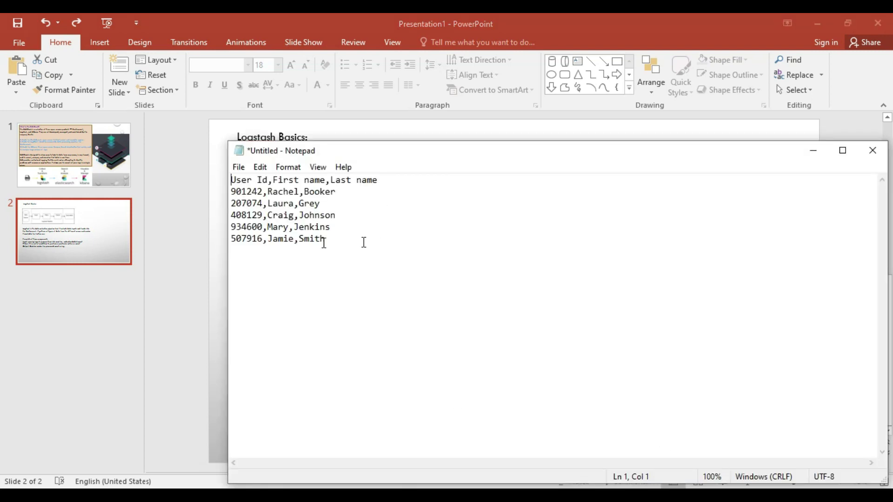
{"action": "left_click", "coordinate": [257, 180]}
{"action": "left_click_drag", "start_coordinate": [288, 180], "coordinate": [391, 182]}
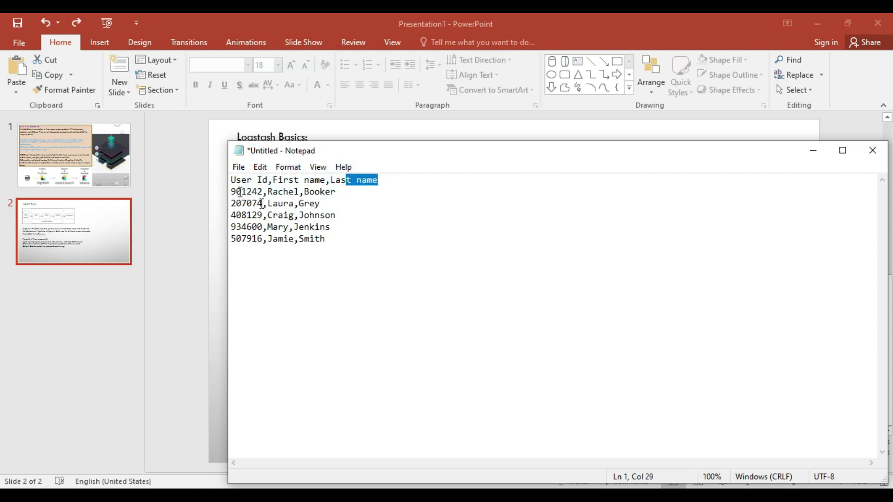
{"action": "left_click_drag", "start_coordinate": [335, 242], "coordinate": [222, 186]}
{"action": "key", "text": "ctrl+c"}
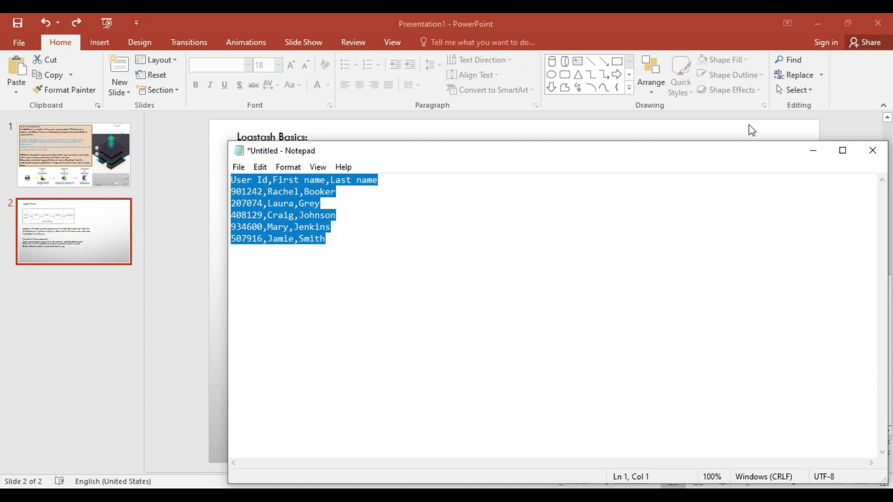
Step: Minimize Notepad and PowerPoint, and submit the copied user records as input to the running Logstash in the Command Prompt
{"action": "left_click", "coordinate": [813, 150]}
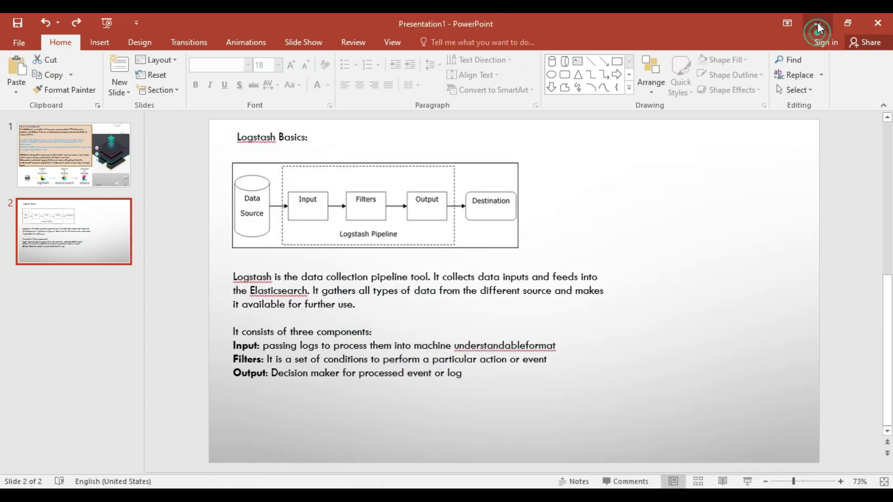
{"action": "left_click", "coordinate": [818, 27]}
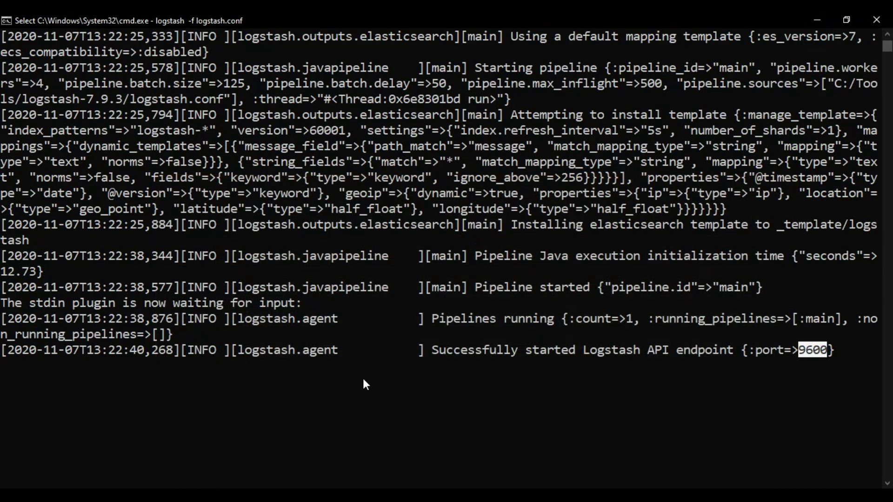
{"action": "right_click", "coordinate": [68, 385]}
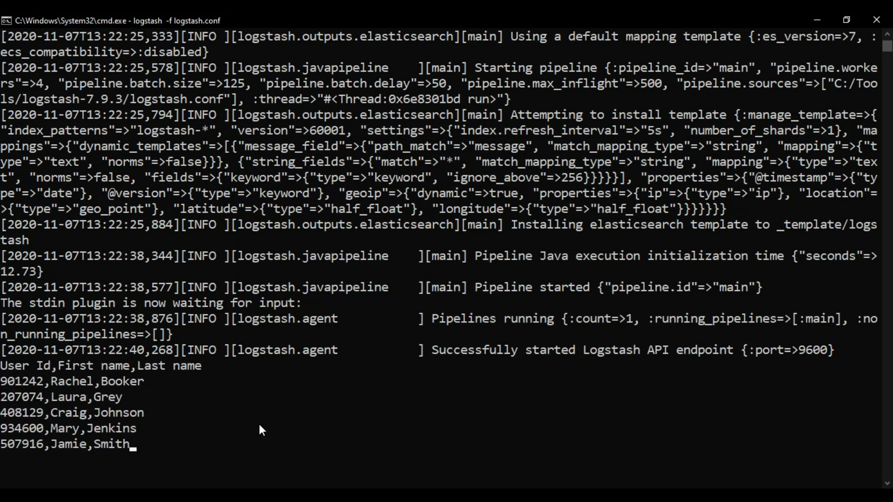
{"action": "key", "text": "Return"}
{"action": "key", "text": "alt+Tab"}
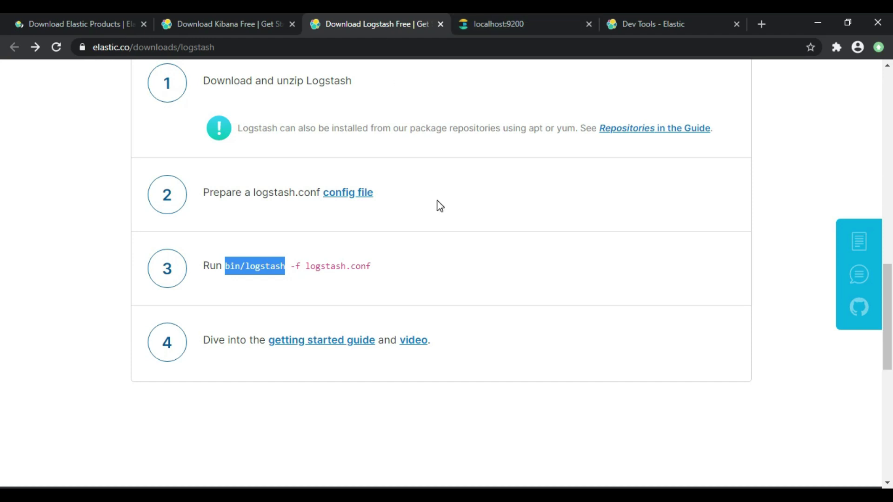
{"action": "scroll", "coordinate": [436, 203], "scroll_direction": "up", "scroll_amount": 15}
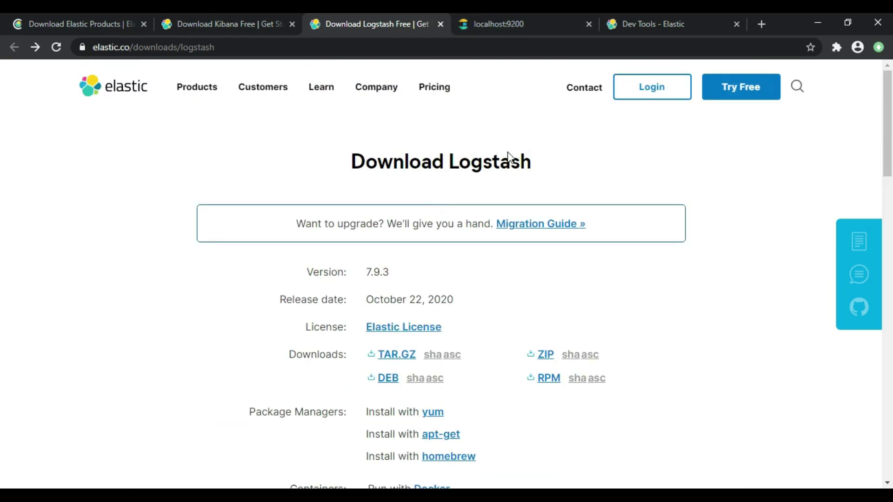
{"action": "left_click", "coordinate": [817, 23]}
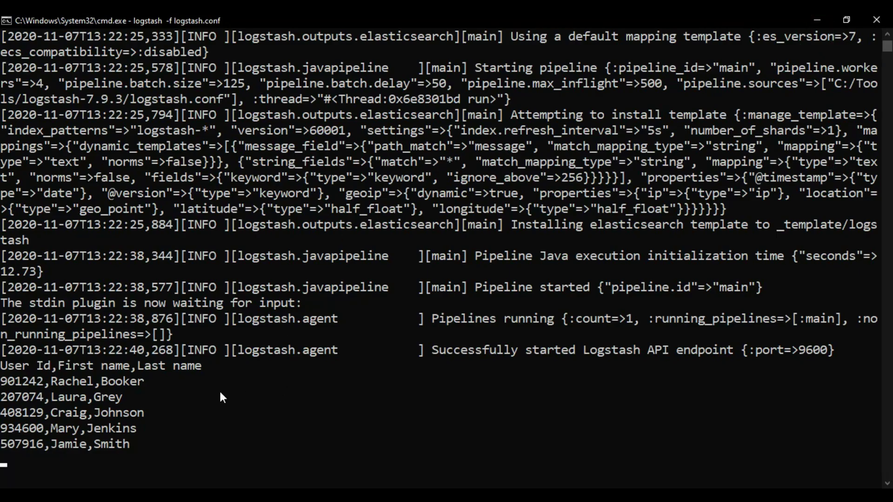
Step: Switch to Kibana in Chrome and open the Index Patterns page in Stack Management
{"action": "key", "text": "alt+Tab"}
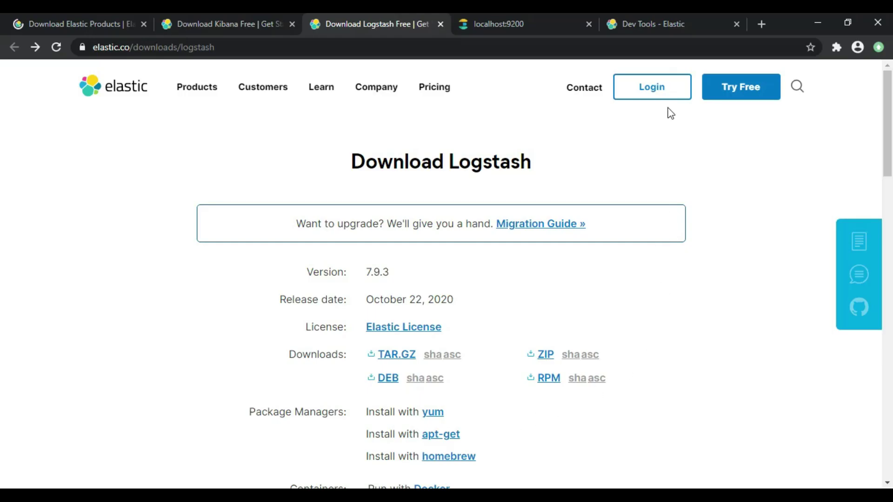
{"action": "left_click", "coordinate": [650, 31]}
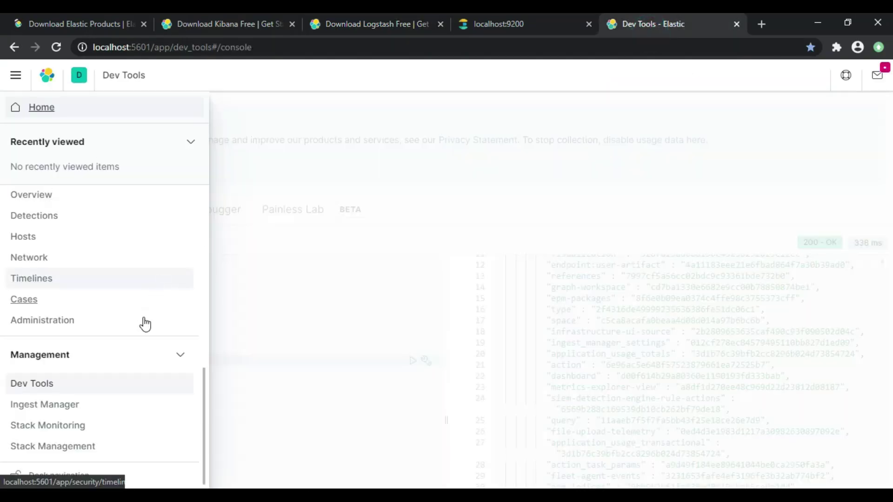
{"action": "left_click", "coordinate": [41, 448]}
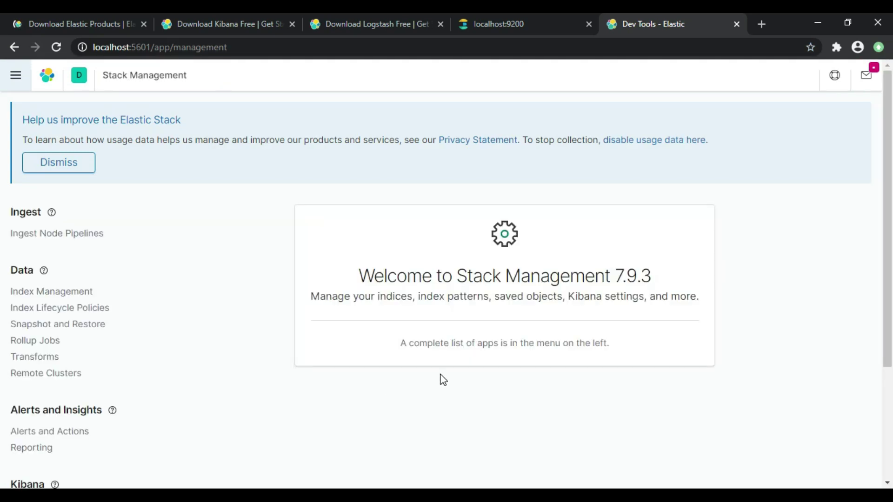
{"action": "scroll", "coordinate": [443, 380], "scroll_direction": "down", "scroll_amount": 3}
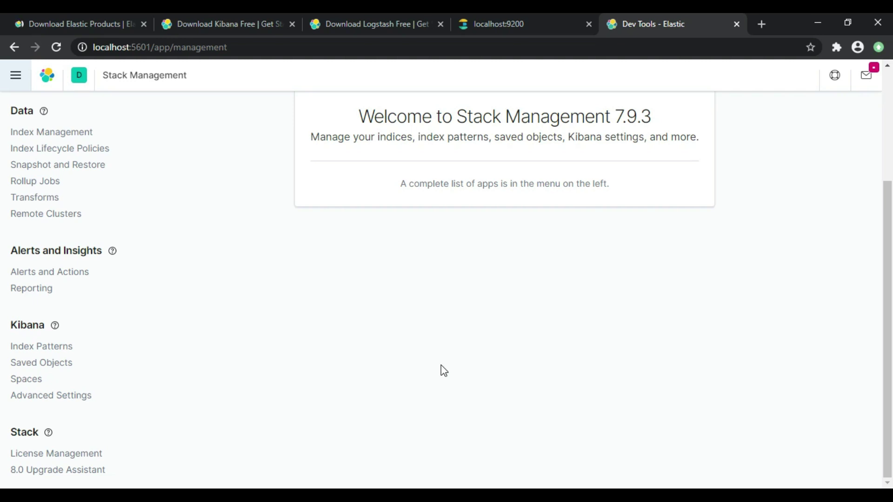
{"action": "left_click", "coordinate": [40, 347]}
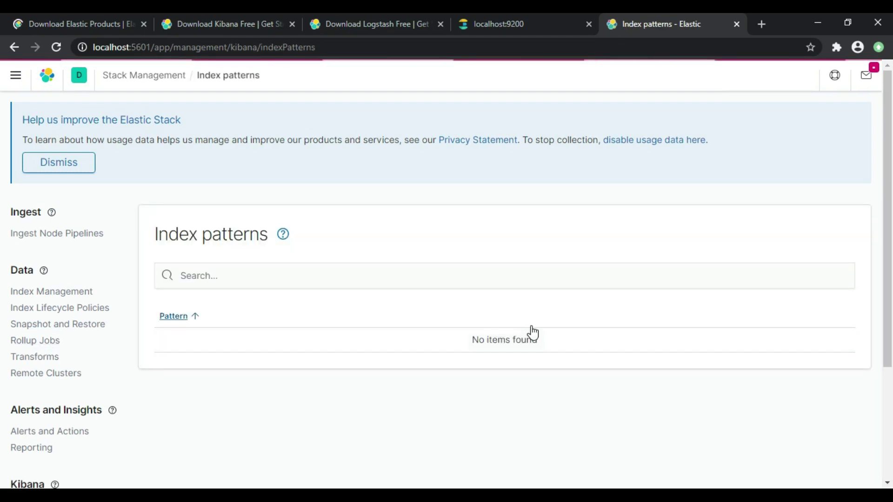
Step: Start creating an index pattern and check which source indices are available to match, leaving the pattern name empty
{"action": "scroll", "coordinate": [530, 334], "scroll_direction": "down", "scroll_amount": 1}
{"action": "scroll", "coordinate": [532, 332], "scroll_direction": "down", "scroll_amount": 3}
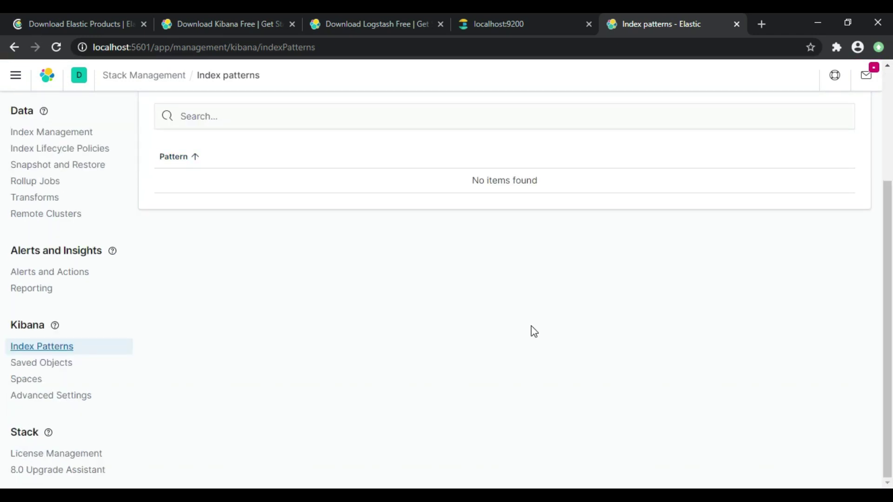
{"action": "scroll", "coordinate": [534, 331], "scroll_direction": "up", "scroll_amount": 4}
{"action": "left_click", "coordinate": [801, 238]}
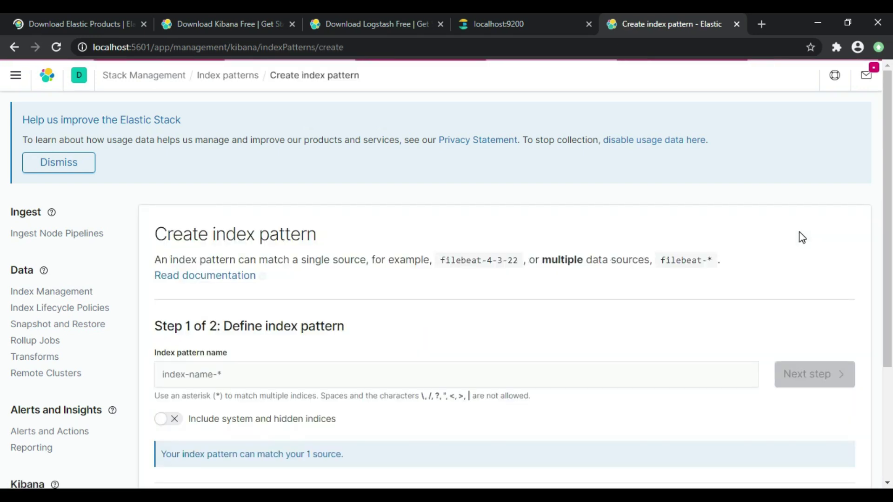
{"action": "scroll", "coordinate": [623, 375], "scroll_direction": "down", "scroll_amount": 3}
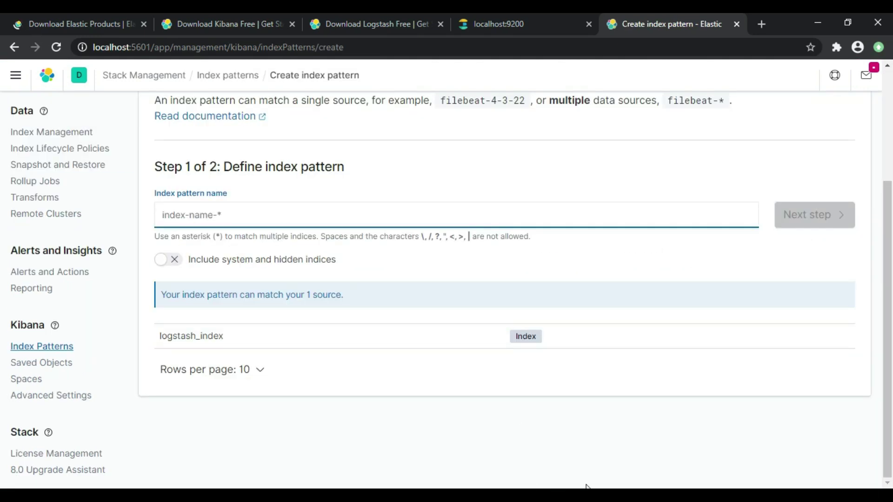
{"action": "mouse_move", "coordinate": [625, 495]}
{"action": "scroll", "coordinate": [746, 167], "scroll_direction": "up", "scroll_amount": 3}
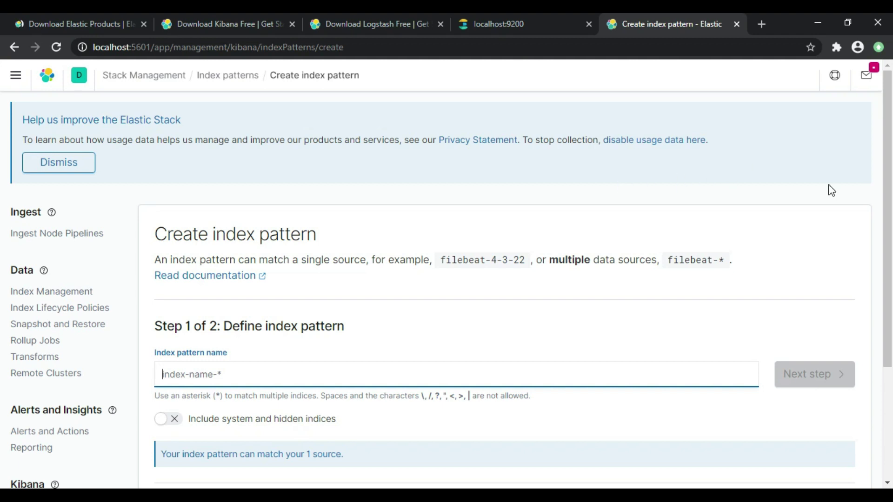
{"action": "scroll", "coordinate": [552, 236], "scroll_direction": "down", "scroll_amount": 3}
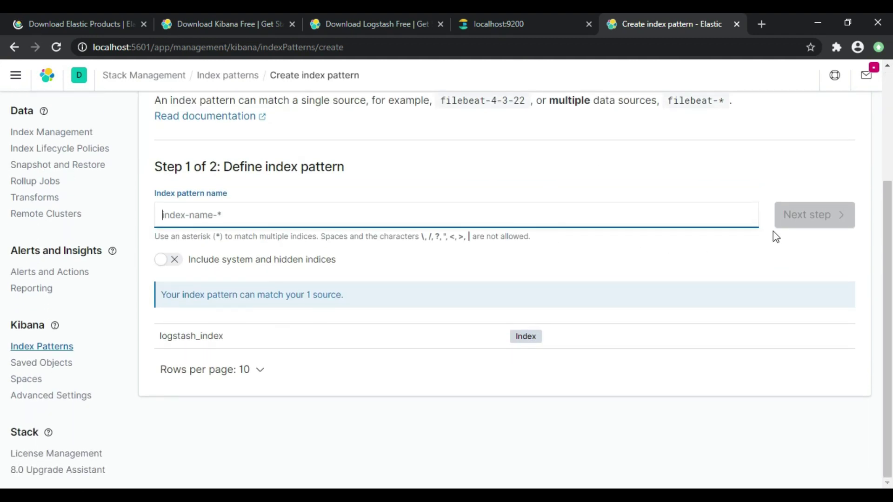
{"action": "left_click_drag", "start_coordinate": [230, 341], "coordinate": [158, 345]}
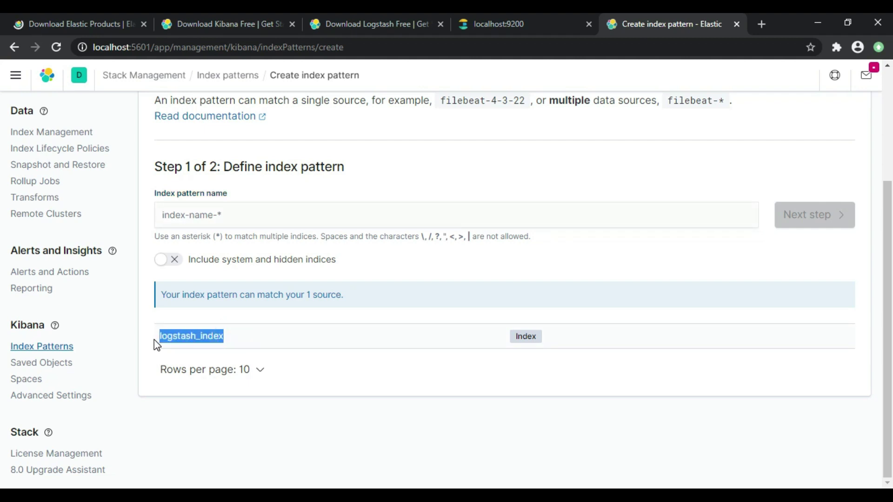
Step: Check the index name set in logstash.conf in Notepad against the source listed in Kibana, and return to Chrome
{"action": "left_click", "coordinate": [560, 495]}
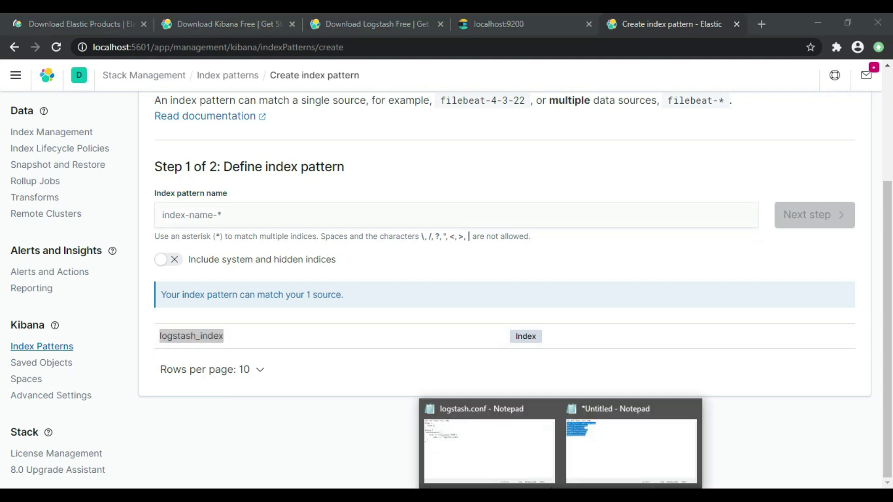
{"action": "left_click", "coordinate": [499, 442]}
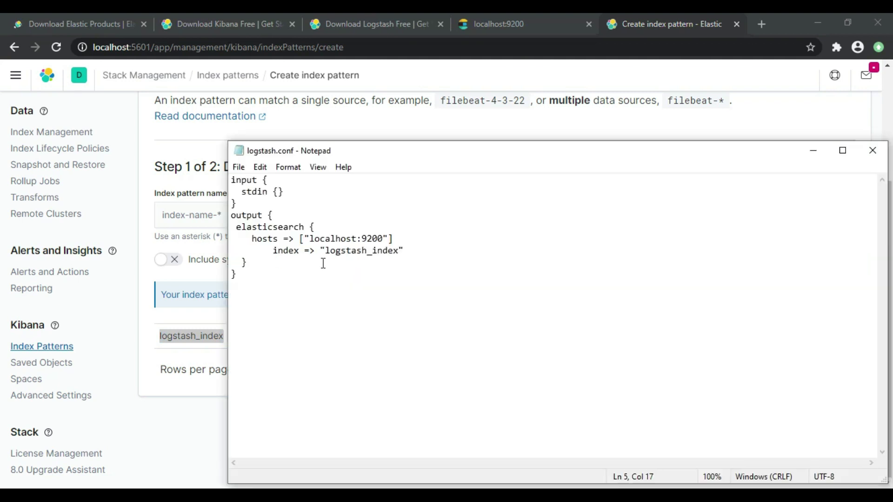
{"action": "left_click", "coordinate": [205, 335]}
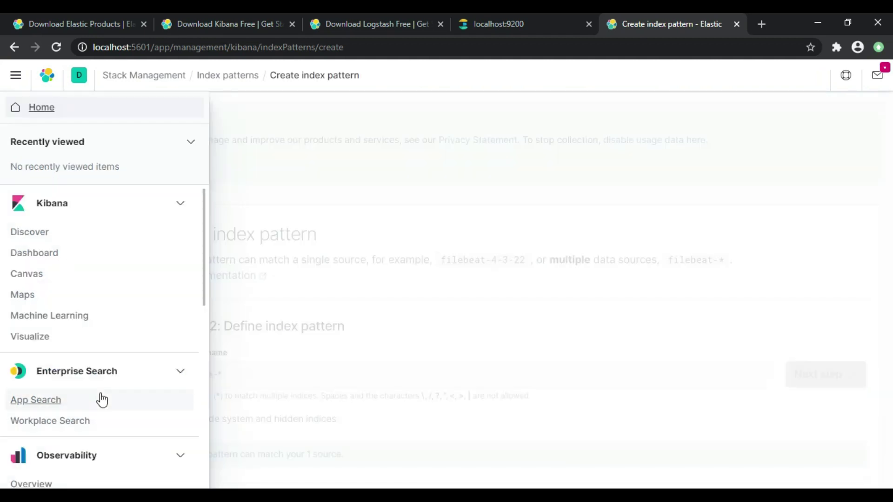
Step: Leave the index pattern form and open the Dev Tools console in Kibana
{"action": "scroll", "coordinate": [102, 400], "scroll_direction": "down", "scroll_amount": 5}
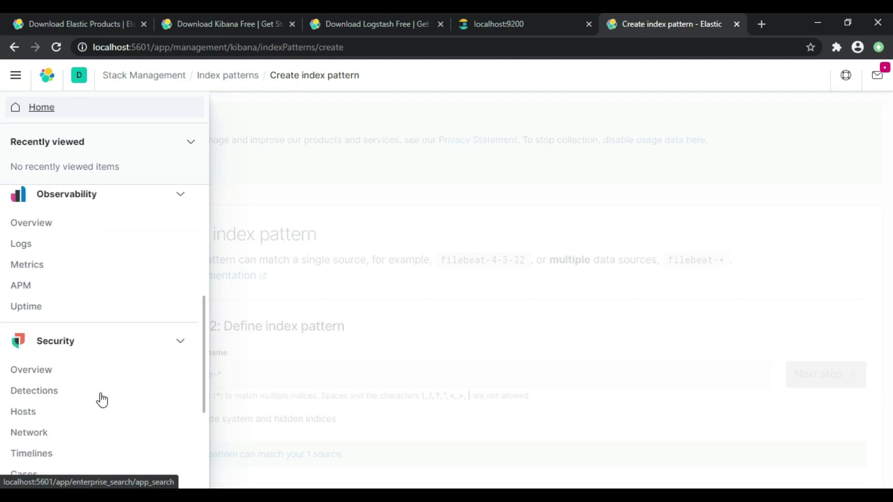
{"action": "scroll", "coordinate": [101, 400], "scroll_direction": "down", "scroll_amount": 4}
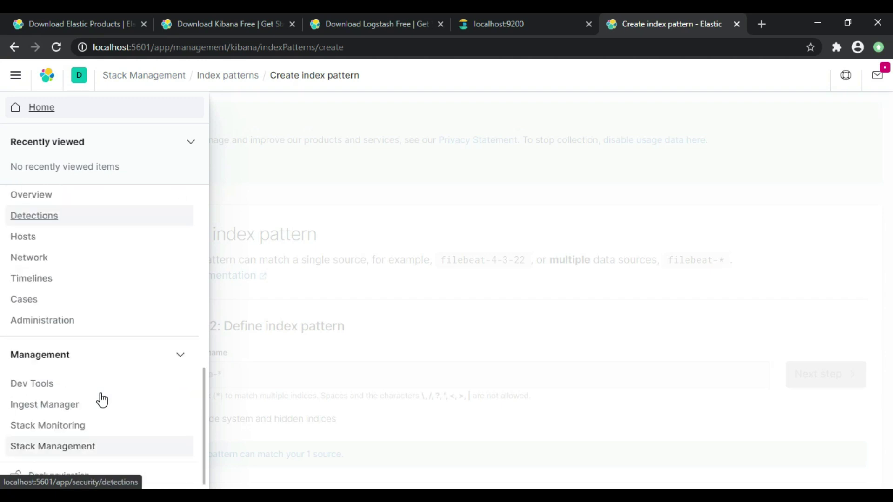
{"action": "left_click", "coordinate": [46, 383]}
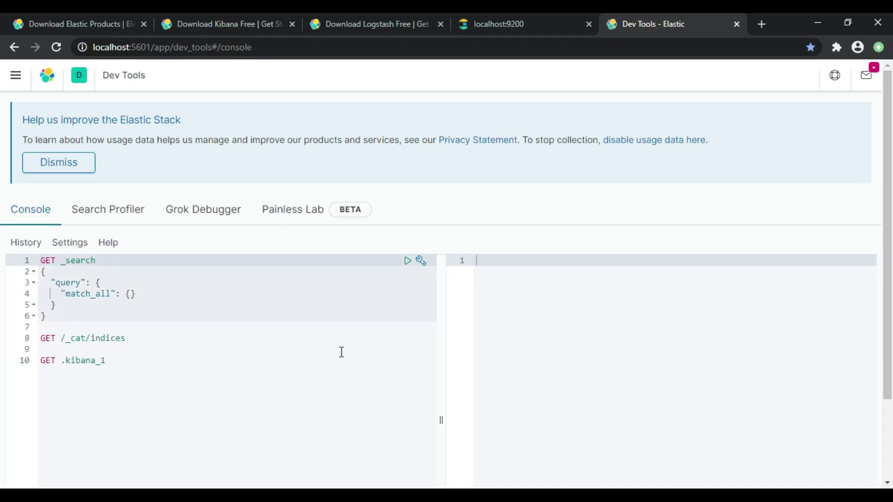
Step: Add the request GET logstash_index/_search below the existing console requests and send it
{"action": "left_click", "coordinate": [124, 362]}
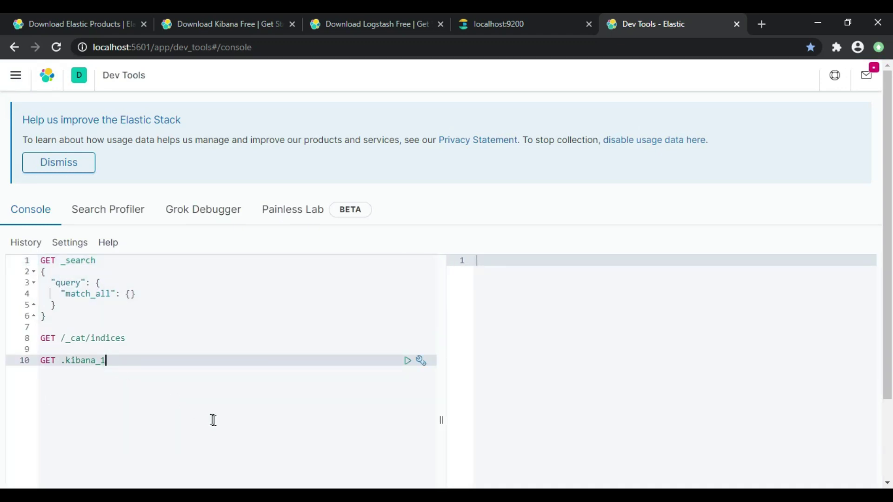
{"action": "left_click", "coordinate": [482, 448]}
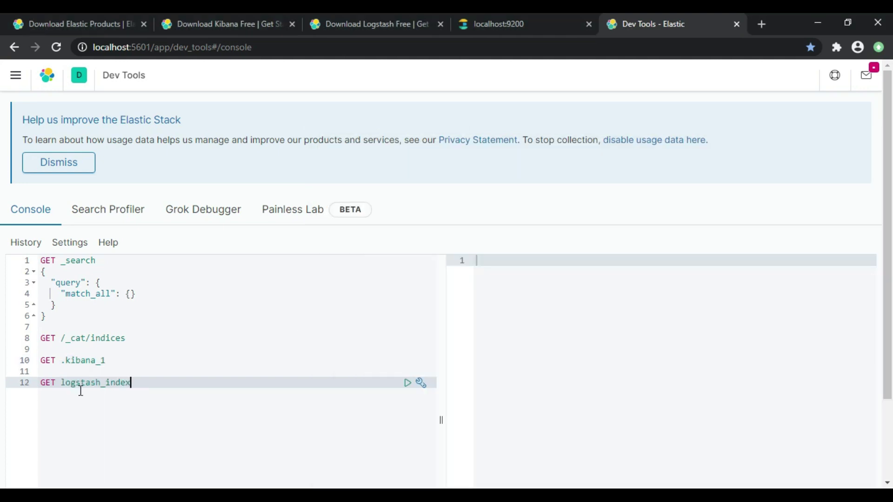
{"action": "type", "text": "/_search"}
{"action": "left_click", "coordinate": [407, 383]}
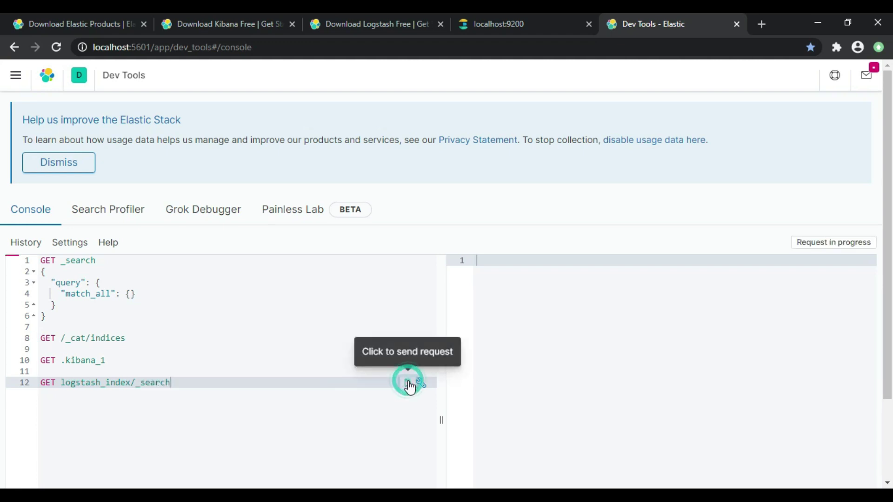
Step: Examine the message fields of the logstash_index documents in the search response
{"action": "scroll", "coordinate": [705, 378], "scroll_direction": "down", "scroll_amount": 2}
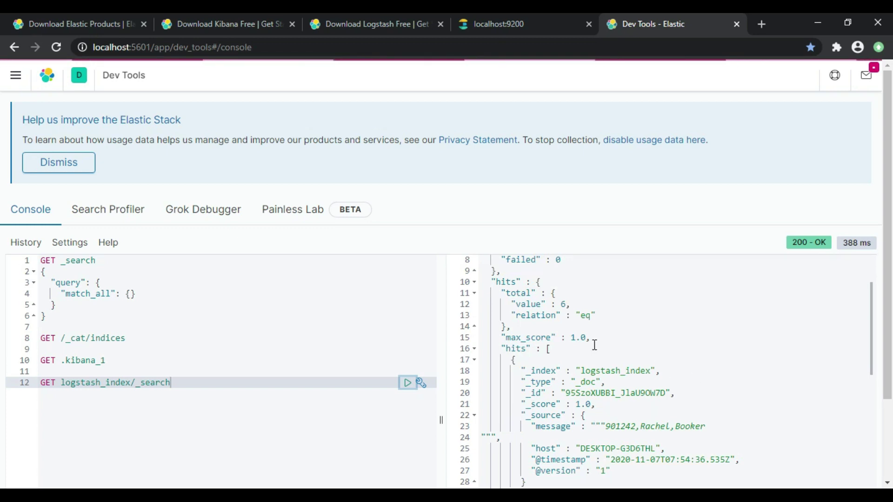
{"action": "scroll", "coordinate": [608, 375], "scroll_direction": "down", "scroll_amount": 10}
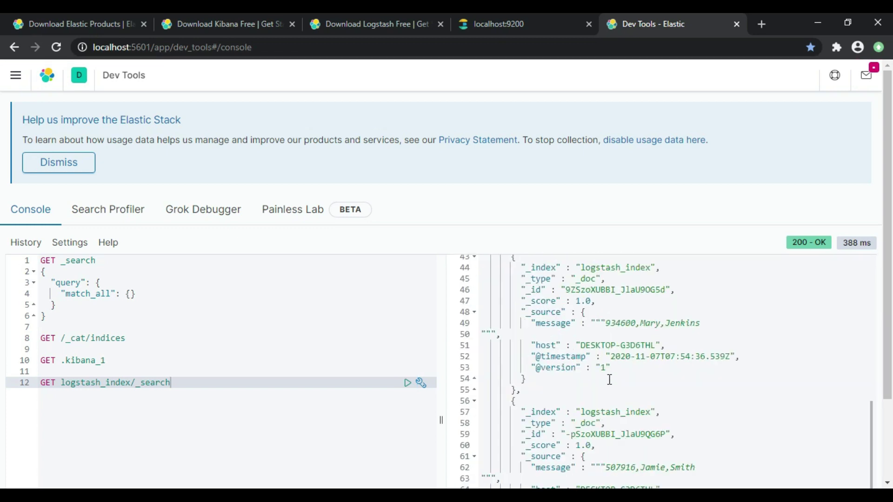
{"action": "scroll", "coordinate": [609, 379], "scroll_direction": "up", "scroll_amount": 1}
{"action": "left_click_drag", "start_coordinate": [529, 363], "coordinate": [710, 364]}
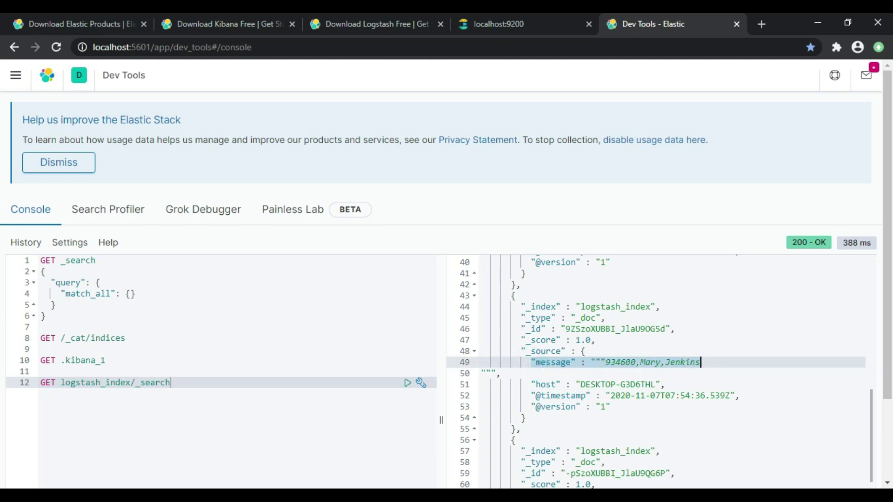
Step: Compare the user records in the Notepad source text with the messages in the search response, and switch to the Logstash Basics slide in PowerPoint
{"action": "mouse_move", "coordinate": [538, 496]}
{"action": "left_click", "coordinate": [634, 462]}
{"action": "left_click", "coordinate": [357, 233]}
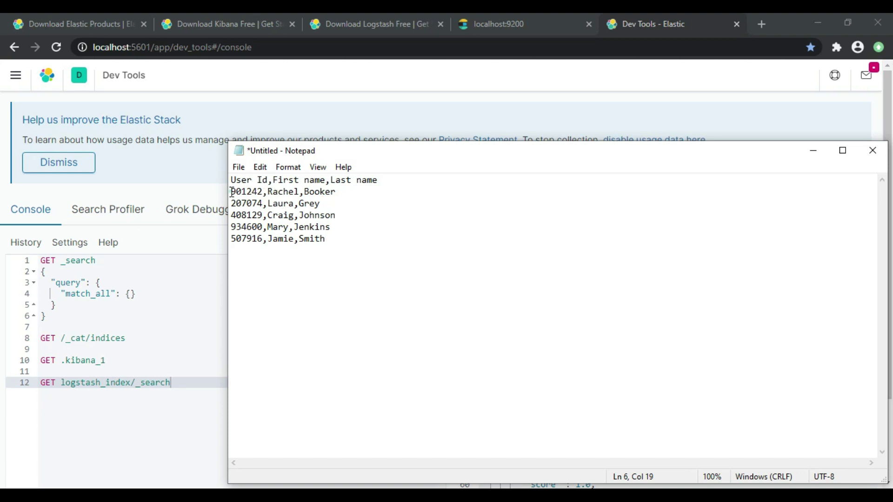
{"action": "left_click_drag", "start_coordinate": [231, 191], "coordinate": [331, 193]}
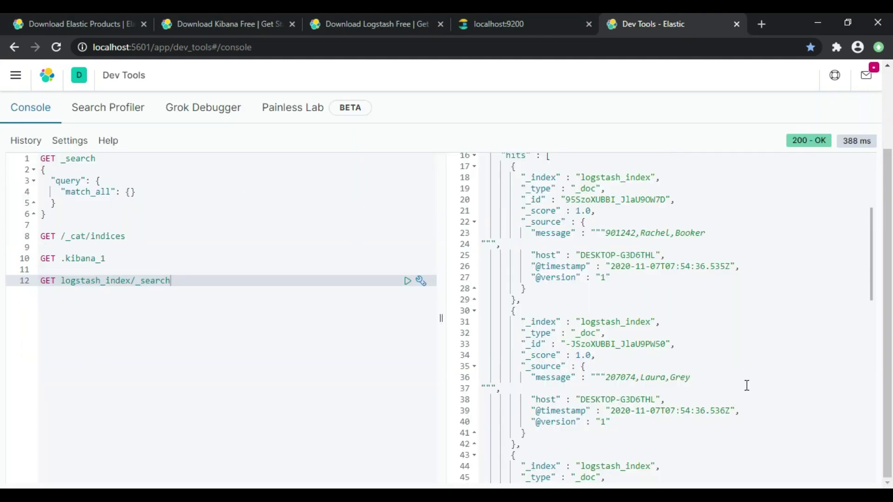
{"action": "scroll", "coordinate": [746, 385], "scroll_direction": "up", "scroll_amount": 1}
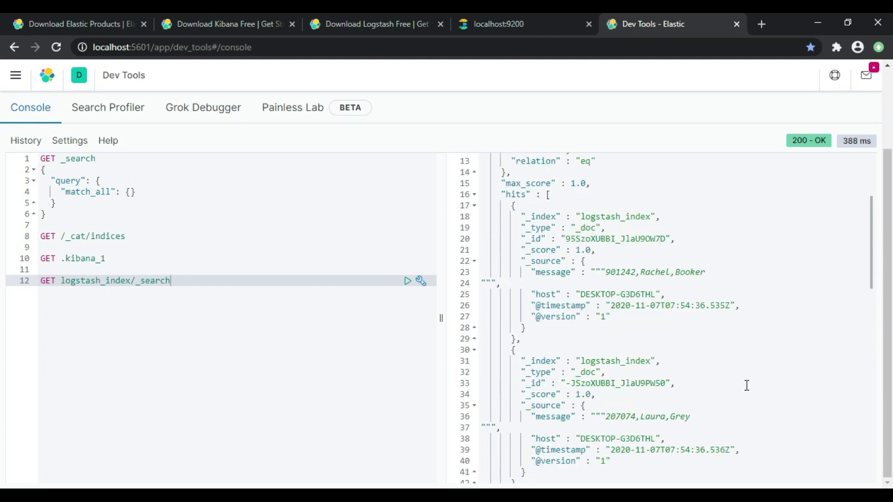
{"action": "left_click_drag", "start_coordinate": [606, 273], "coordinate": [709, 273]}
{"action": "left_click_drag", "start_coordinate": [600, 416], "coordinate": [501, 427]}
{"action": "key", "text": "alt+Tab"}
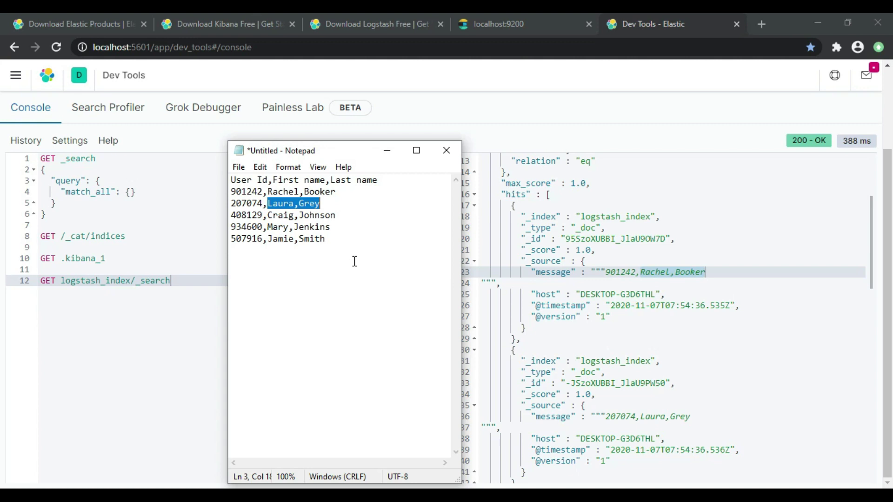
{"action": "left_click", "coordinate": [466, 495]}
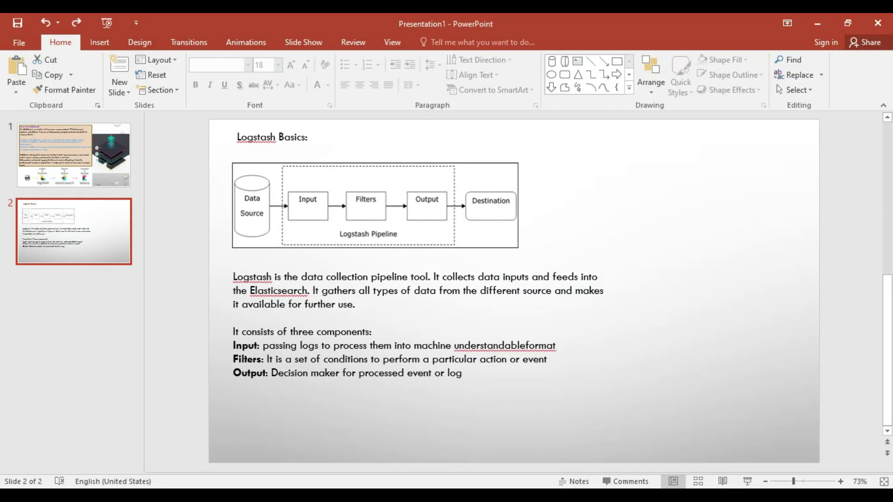